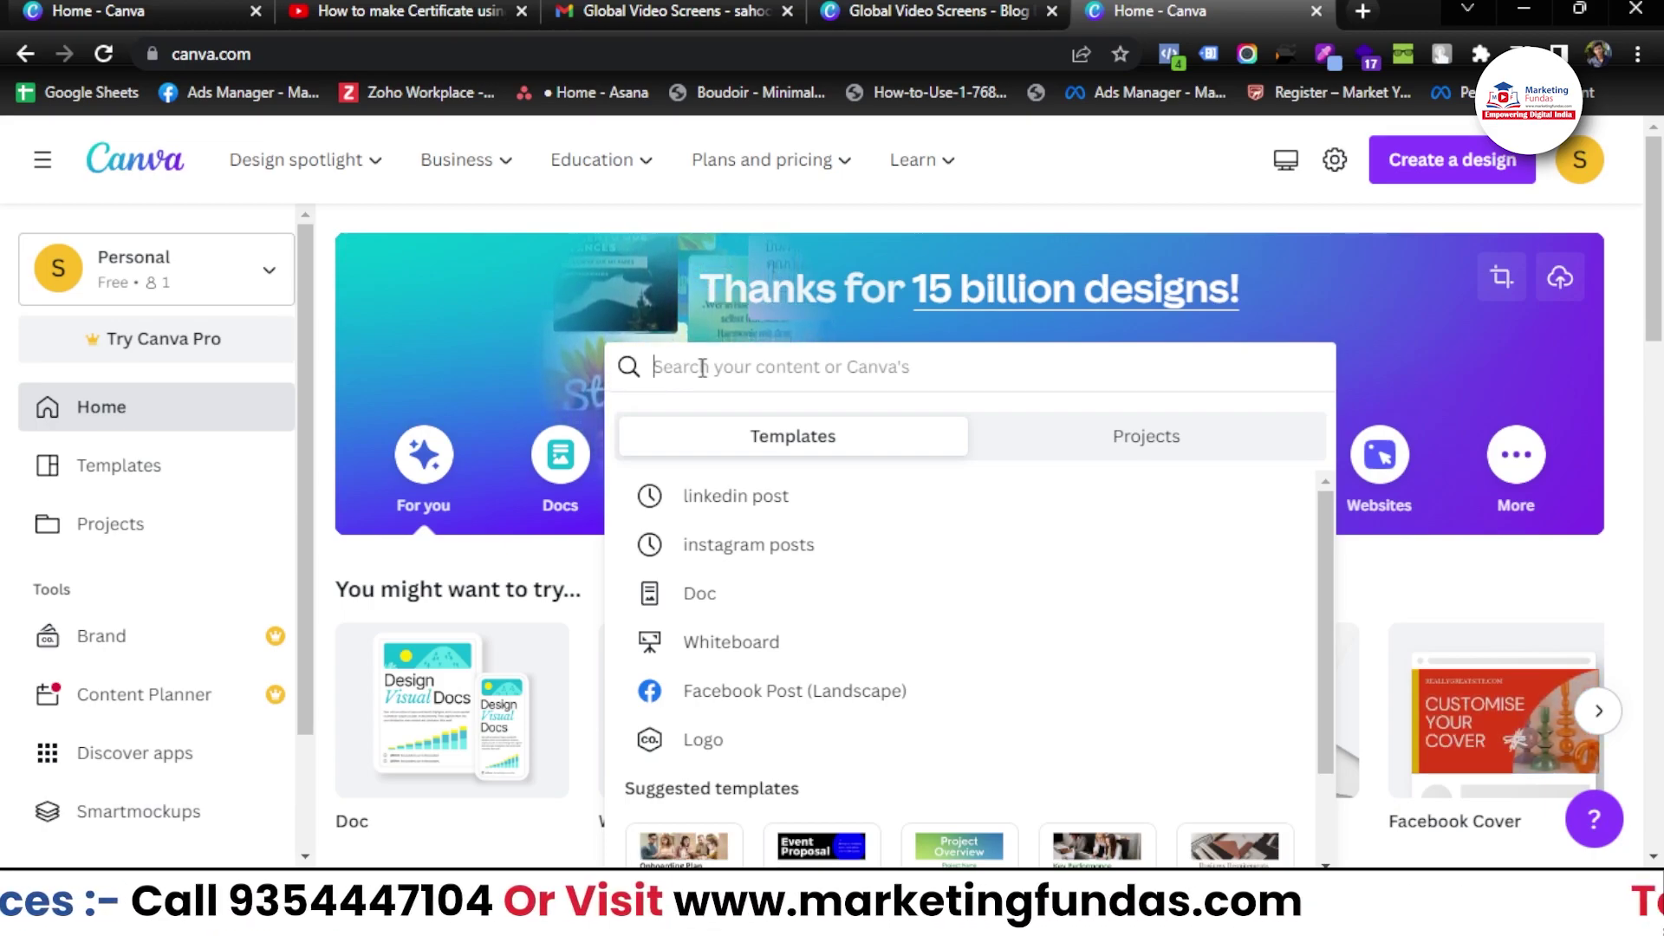
# - Search Canva for 'certificate' and browse the Certificate templates results
pyautogui.write('ce')
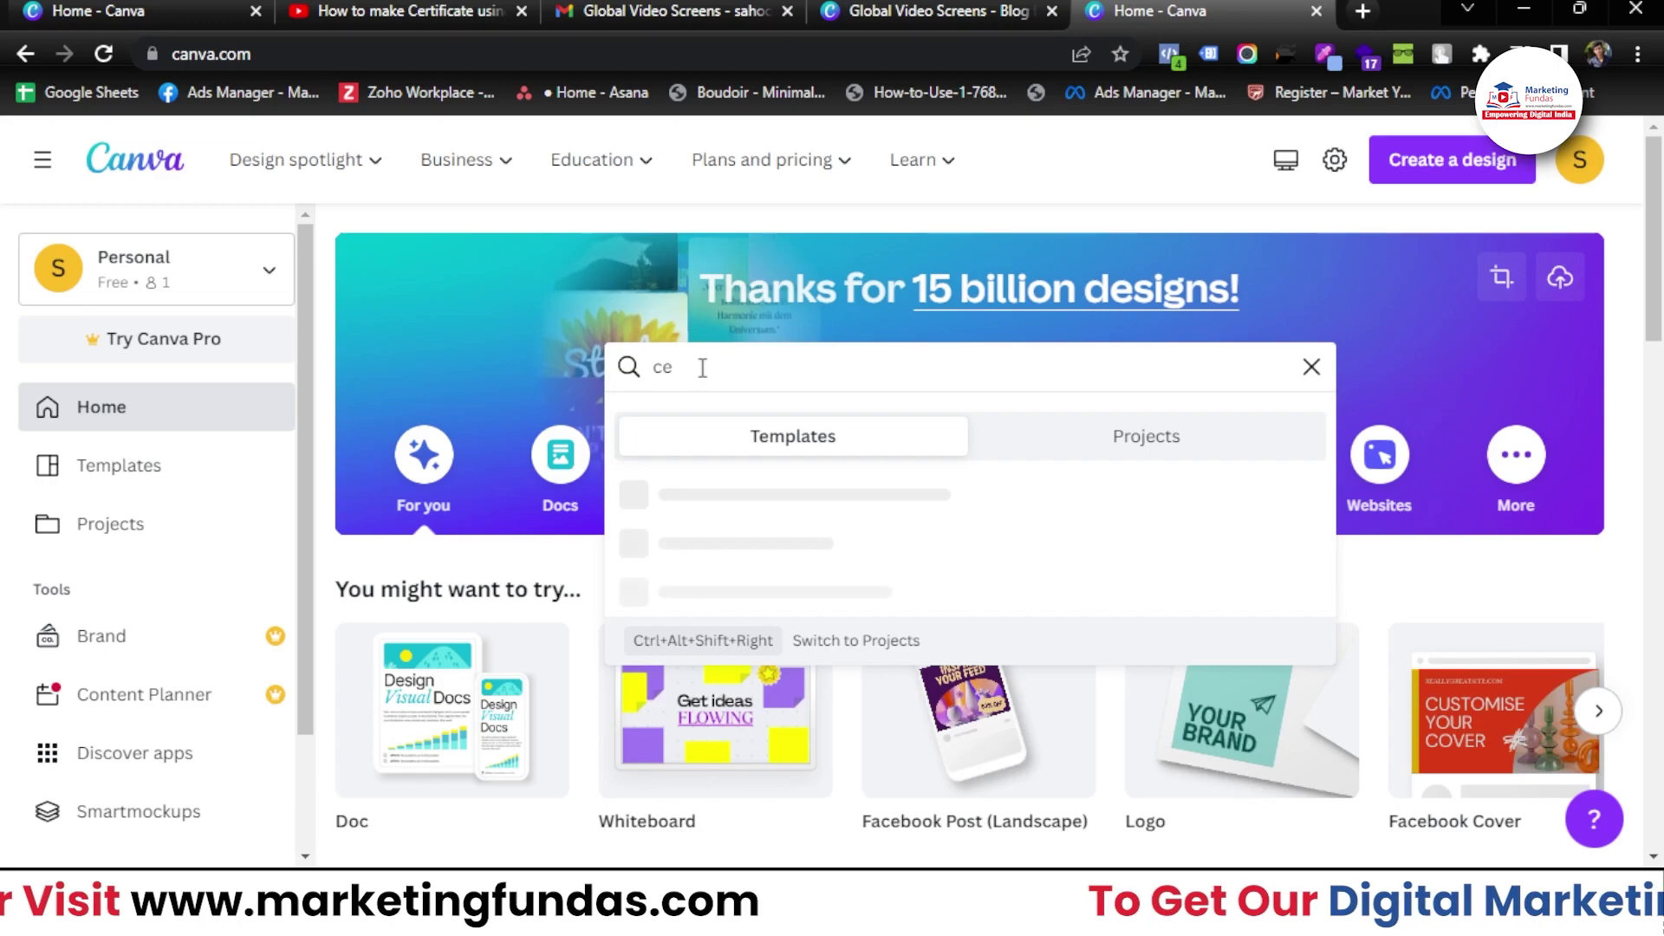
pyautogui.write('rtificate')
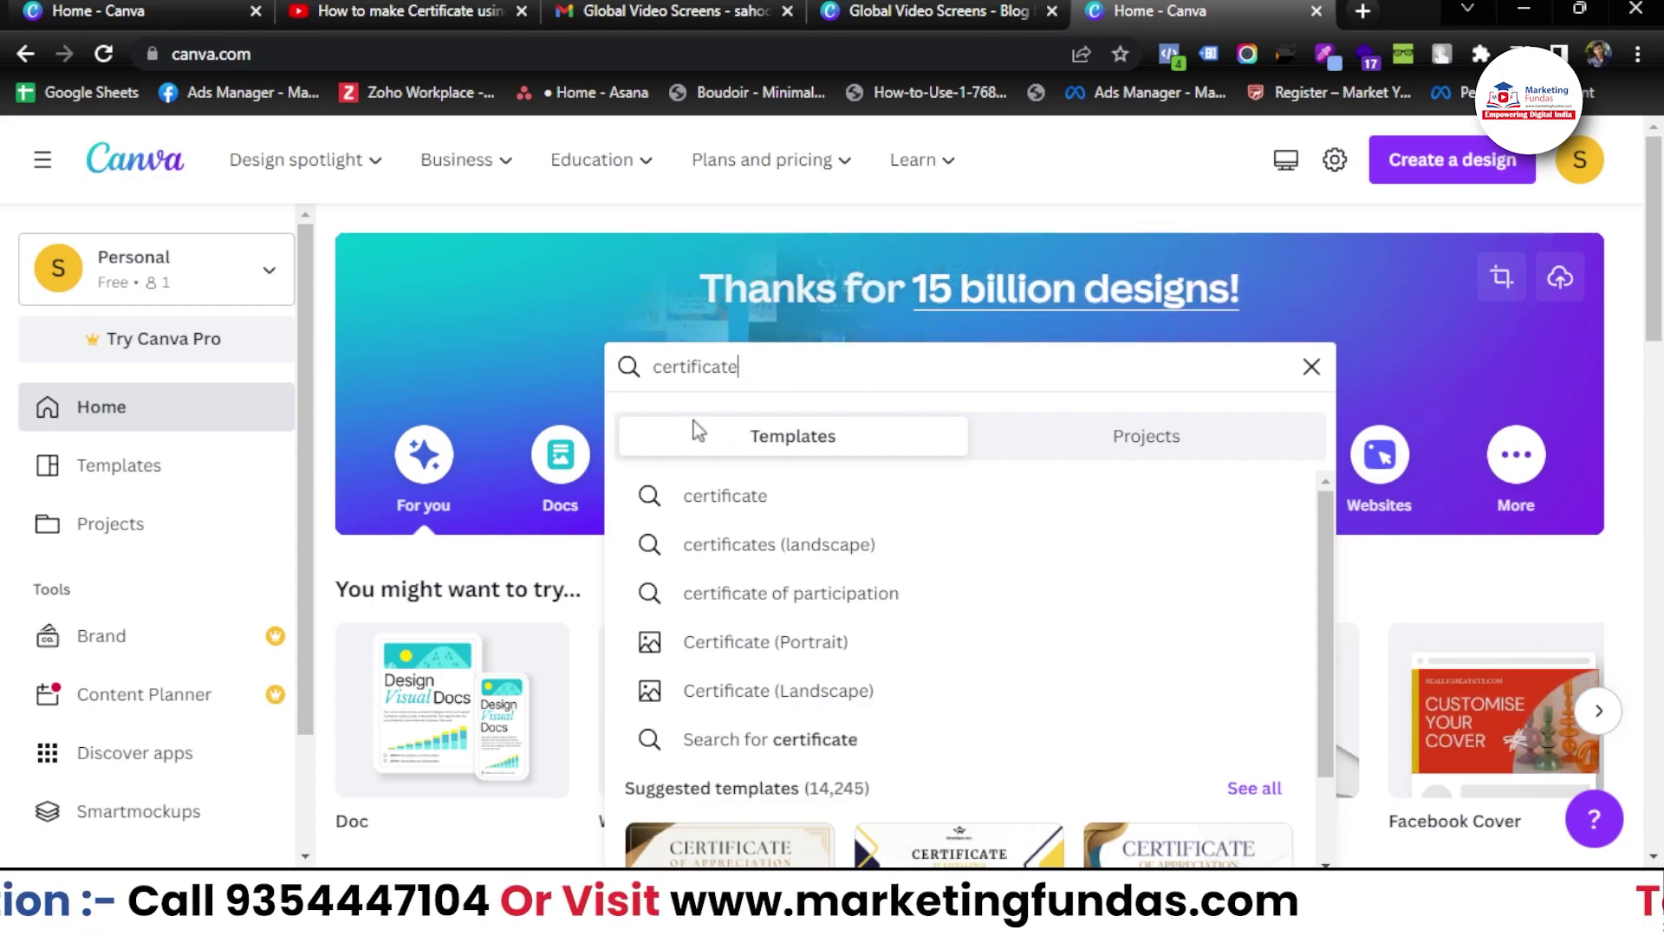
pyautogui.click(724, 495)
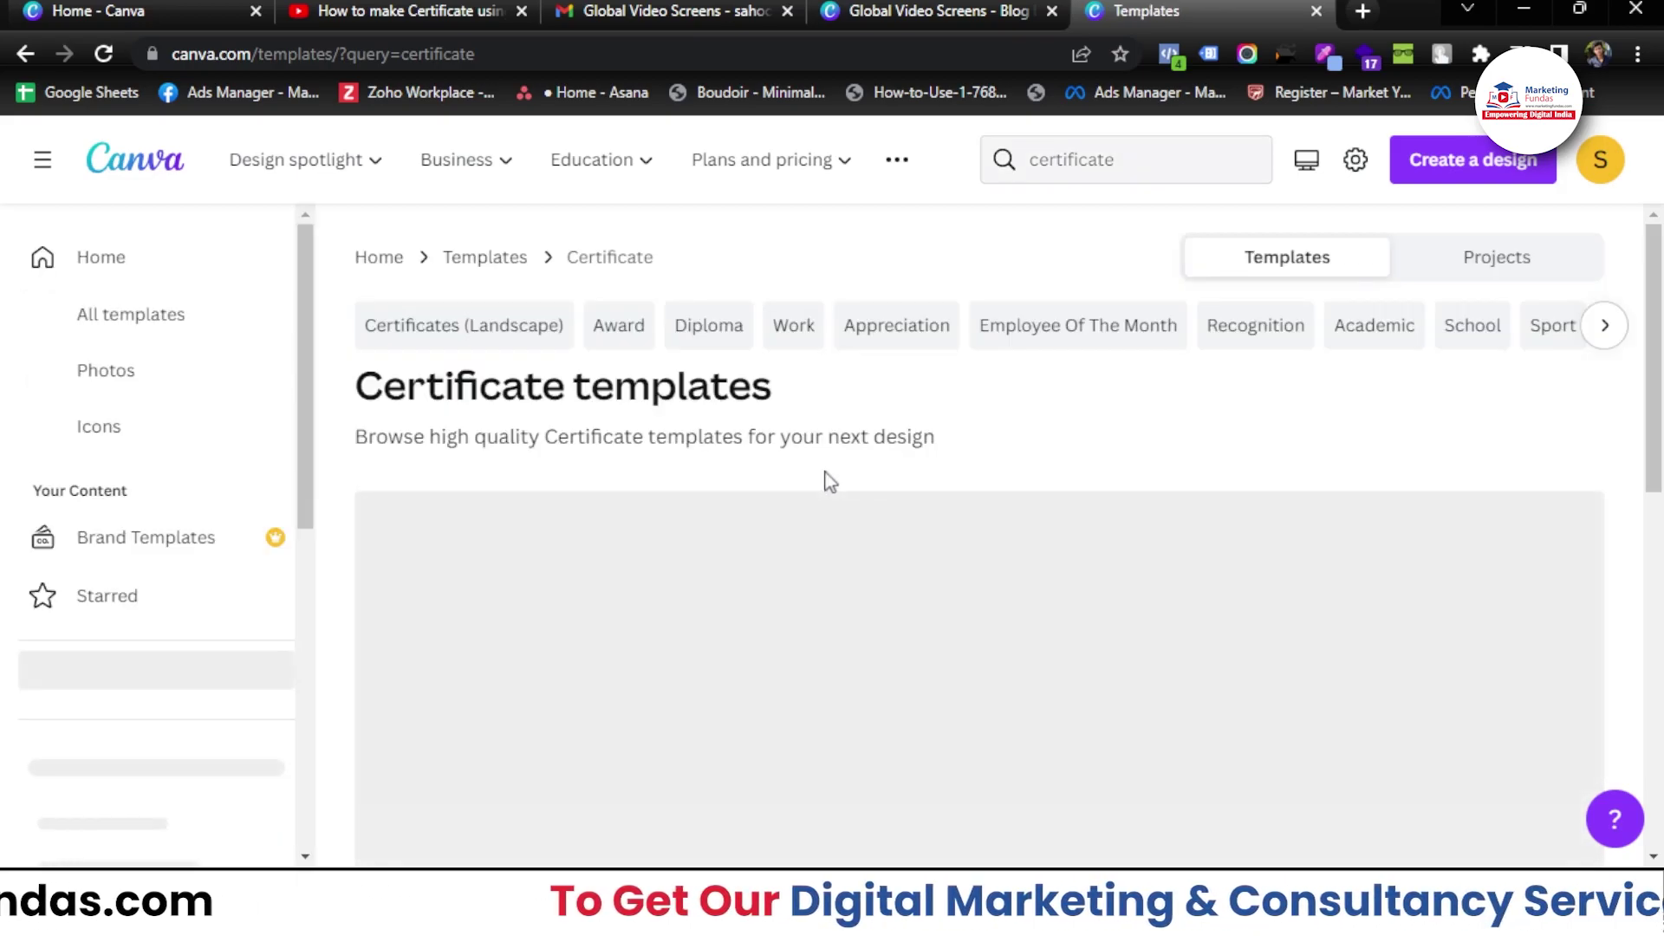
pyautogui.scroll(-1, 866, 442)
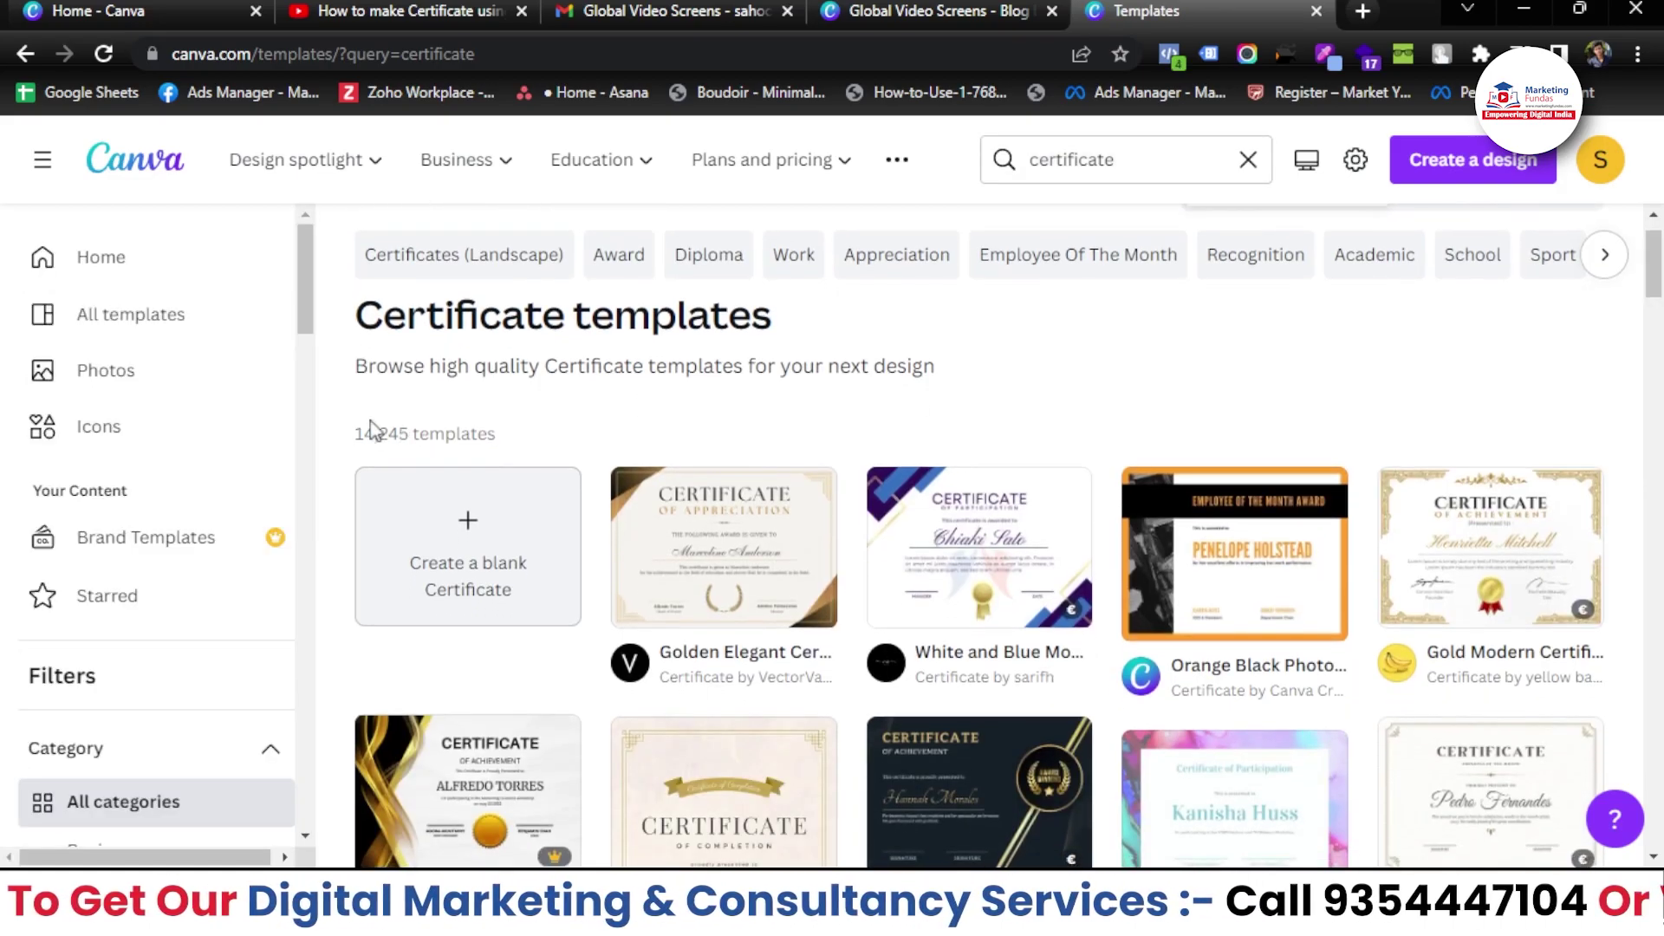
pyautogui.scroll(-2, 684, 451)
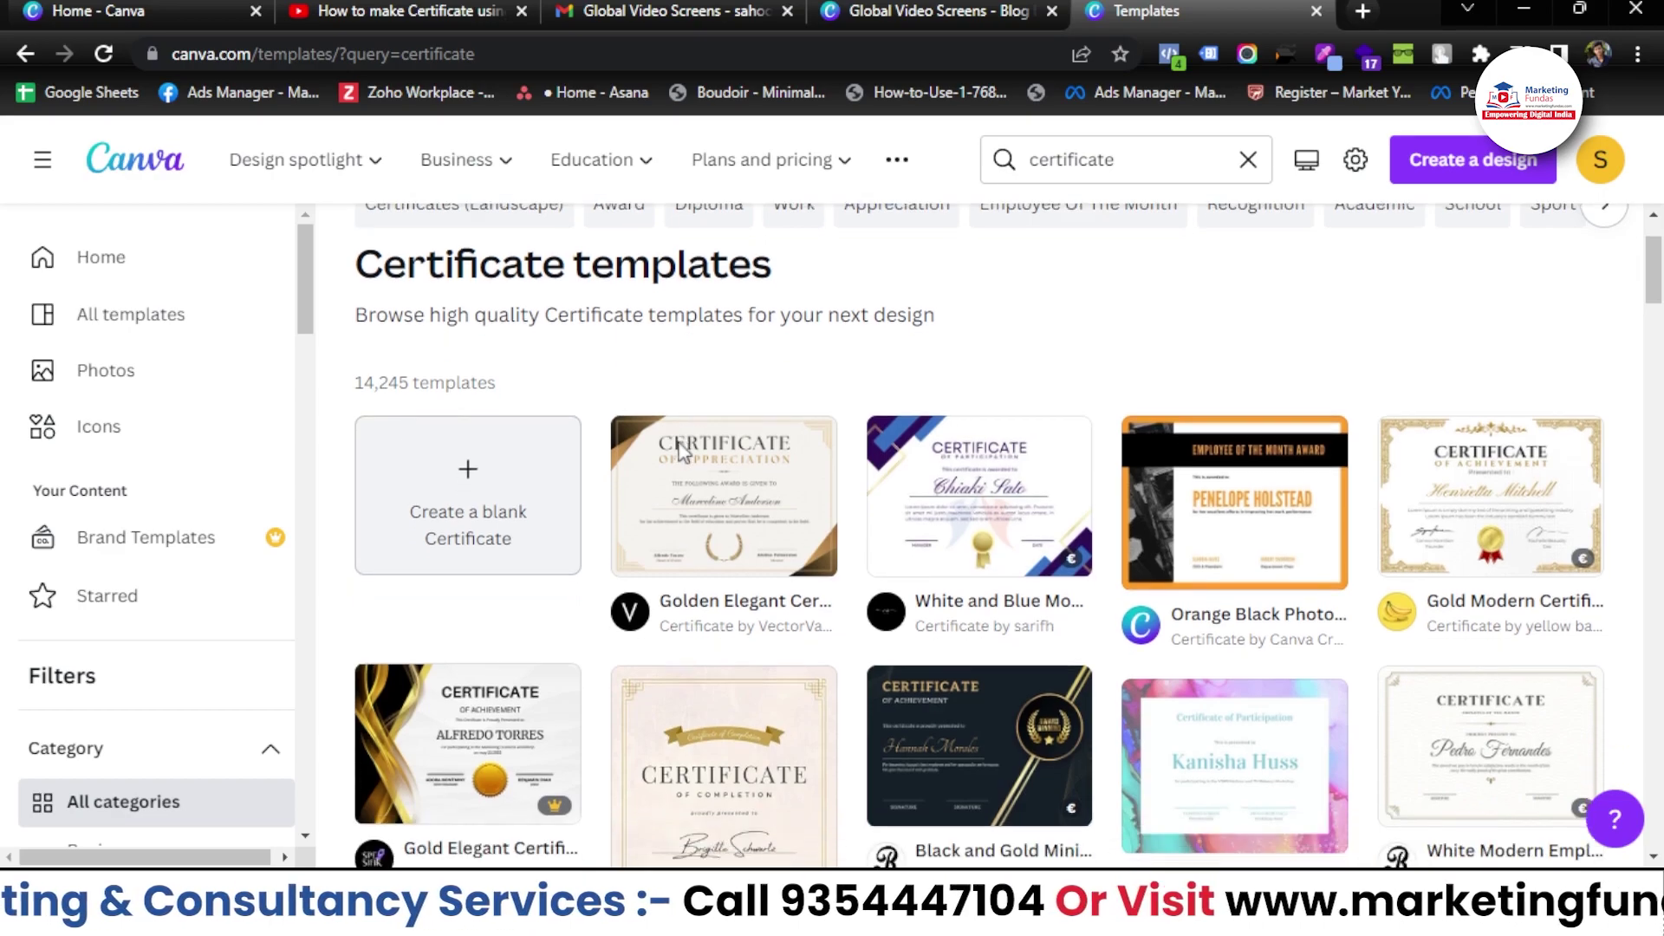
pyautogui.scroll(-8, 794, 679)
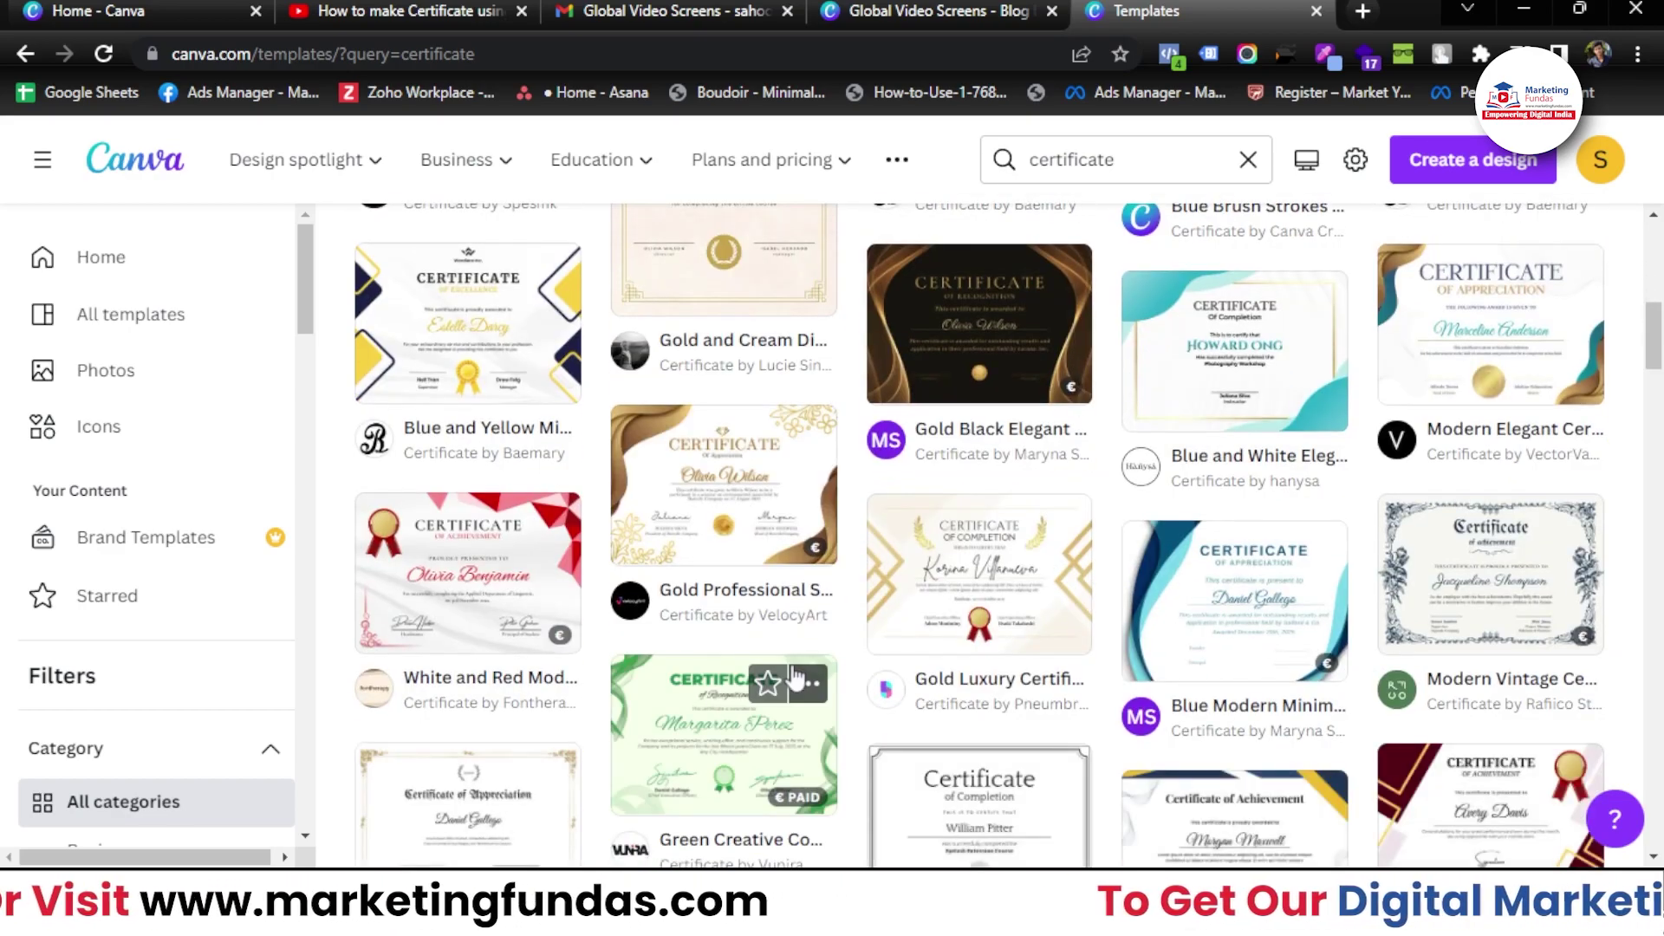
pyautogui.scroll(8, 794, 679)
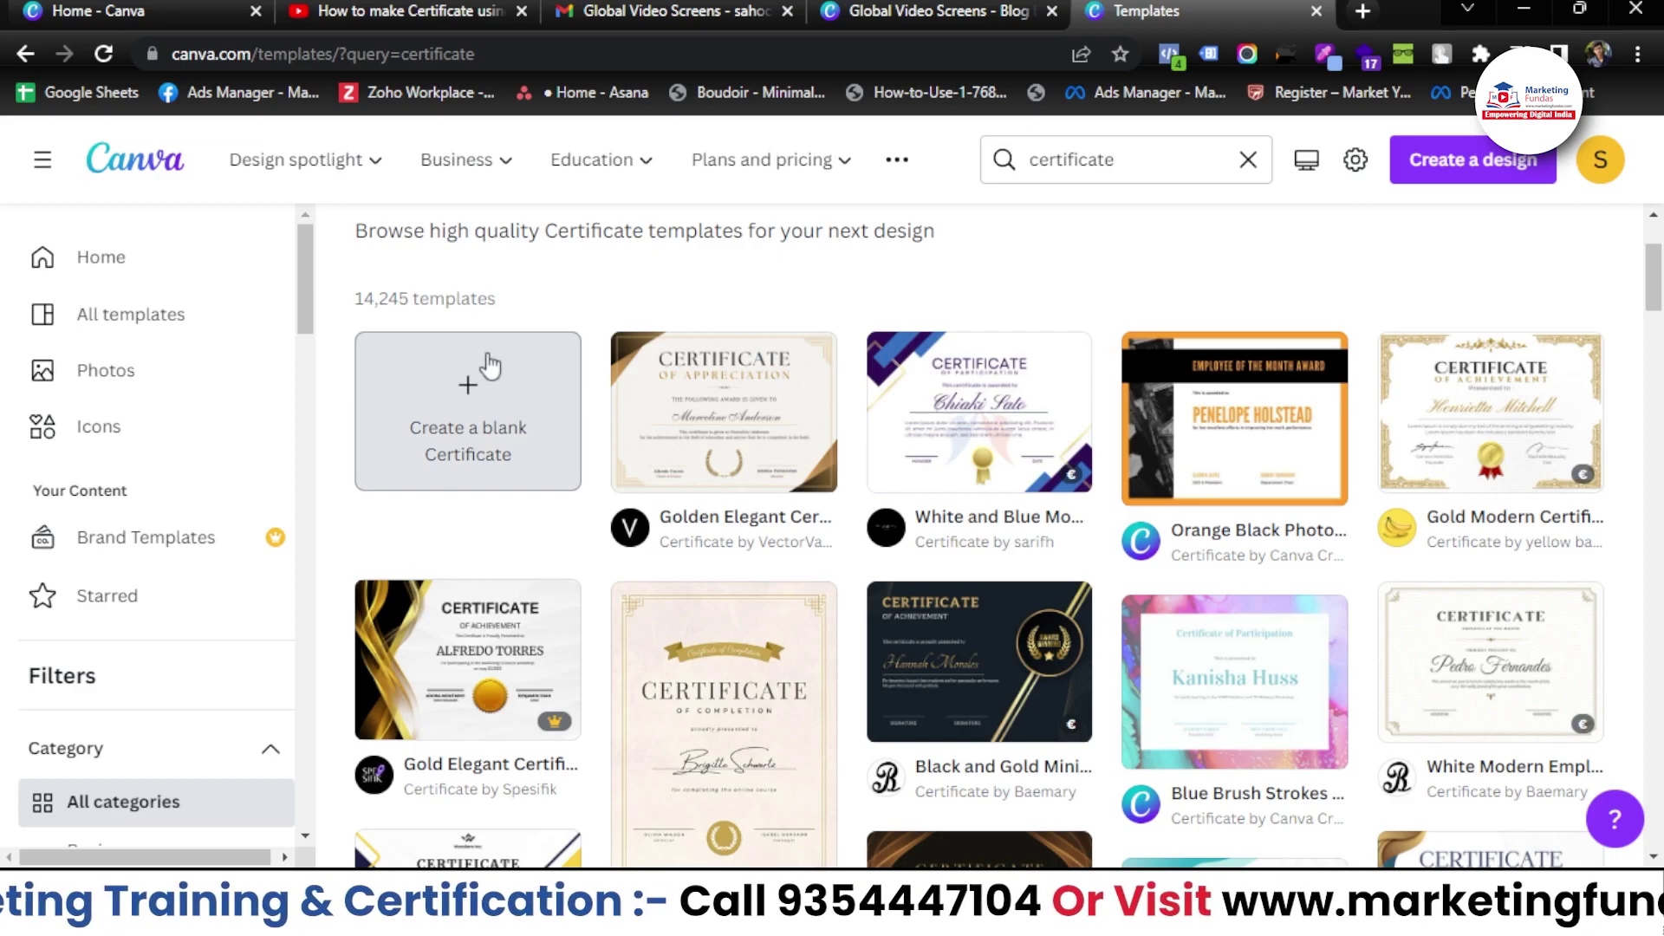
pyautogui.scroll(1, 503, 407)
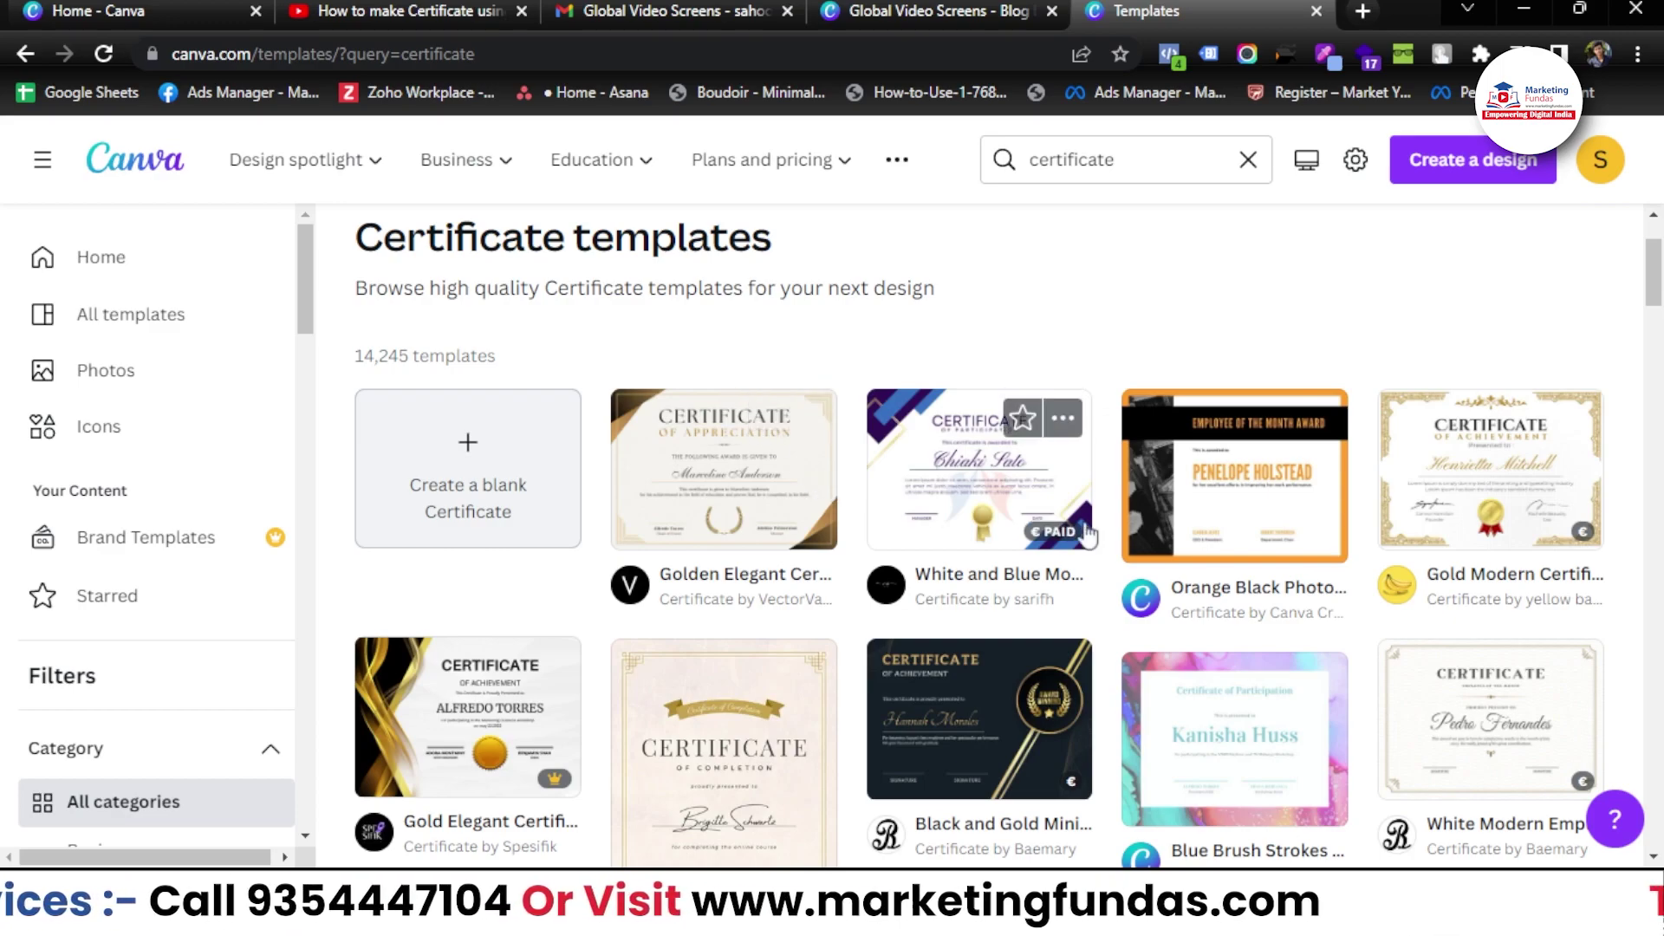
# - Create a blank A4 landscape certificate and zoom in on the empty page
pyautogui.click(487, 443)
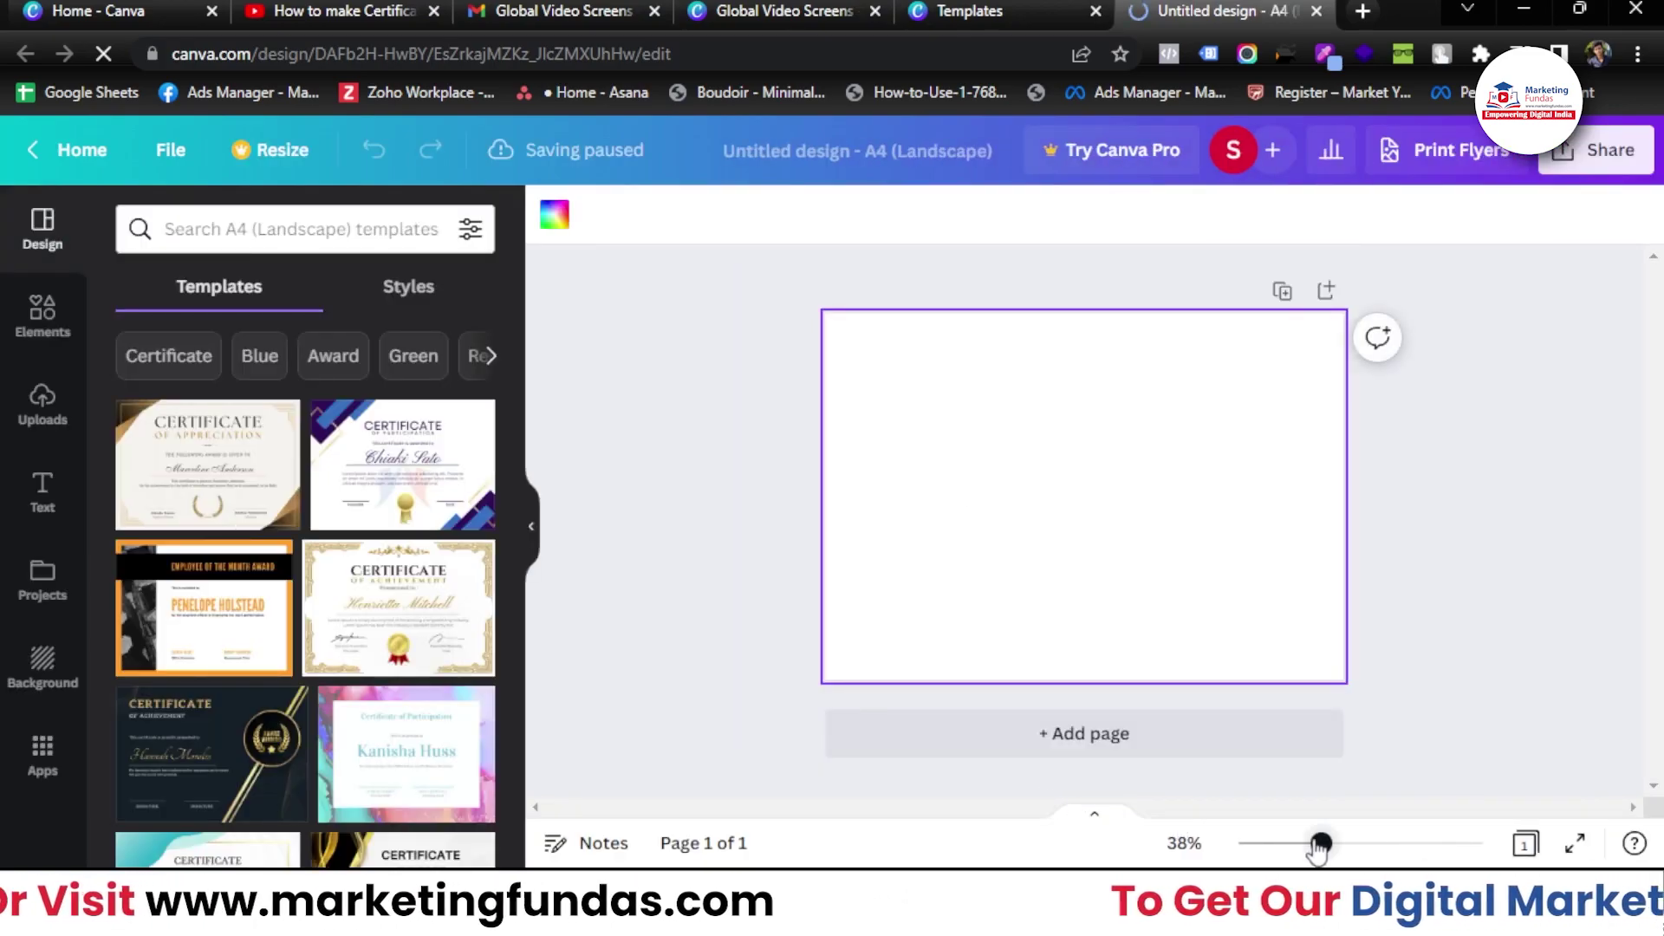
pyautogui.moveTo(1315, 845); pyautogui.dragTo(1330, 846)
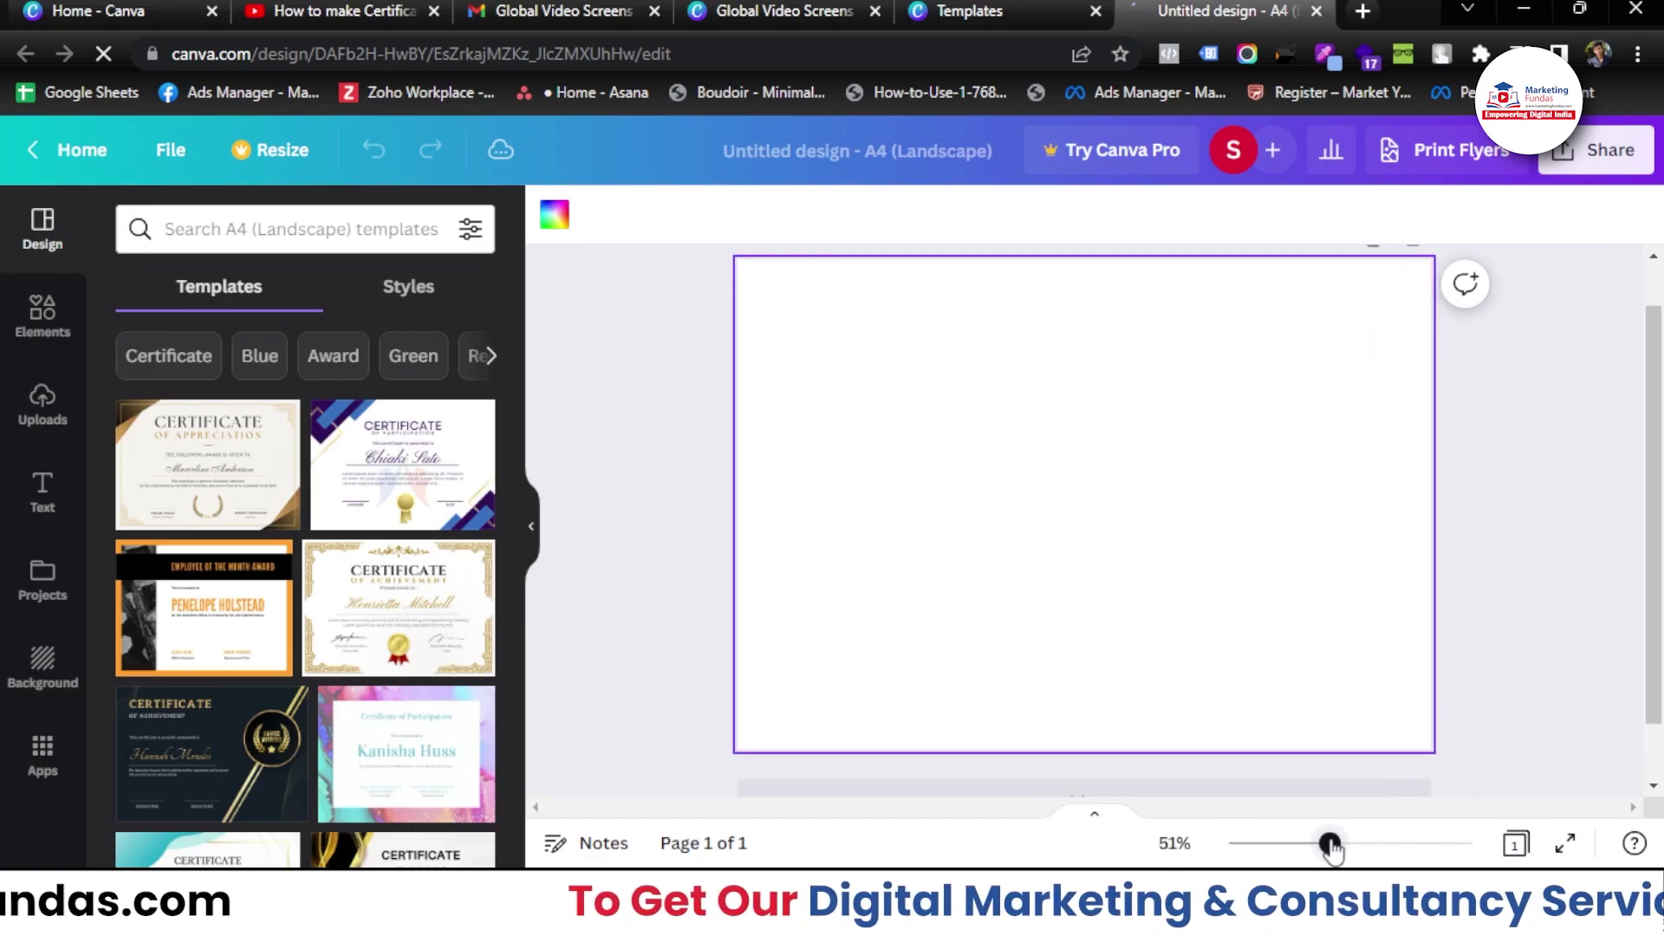
pyautogui.scroll(-1, 260, 572)
pyautogui.scroll(1, 271, 600)
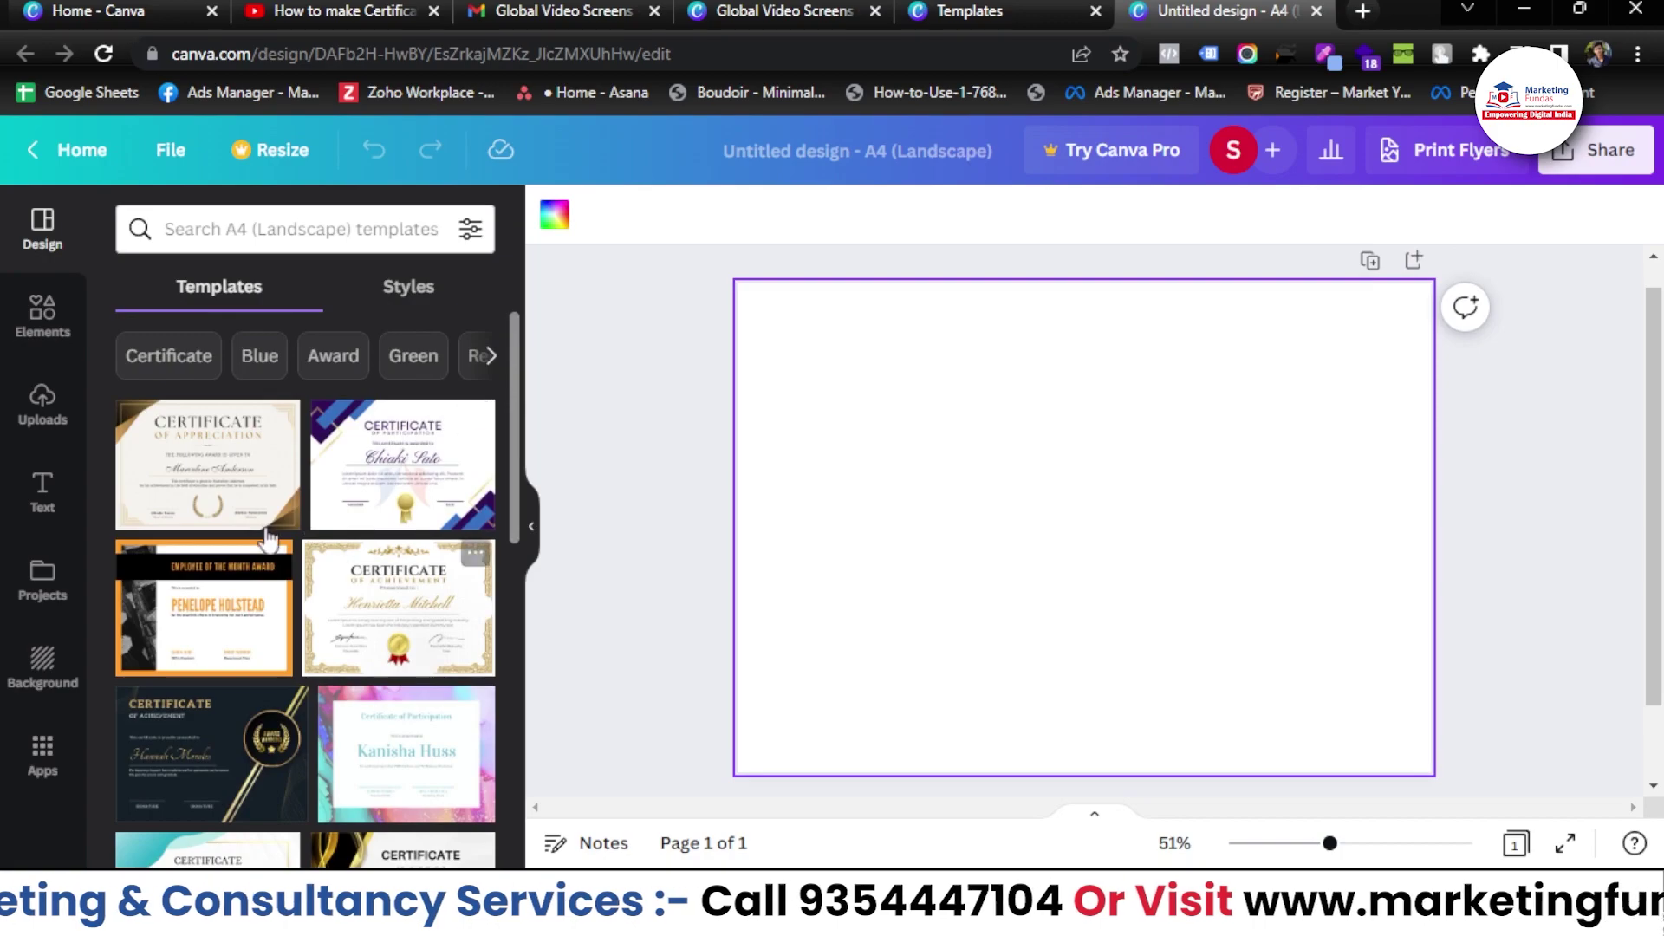
# - Search the Elements panel for 'background' and browse the photo results
pyautogui.click(33, 321)
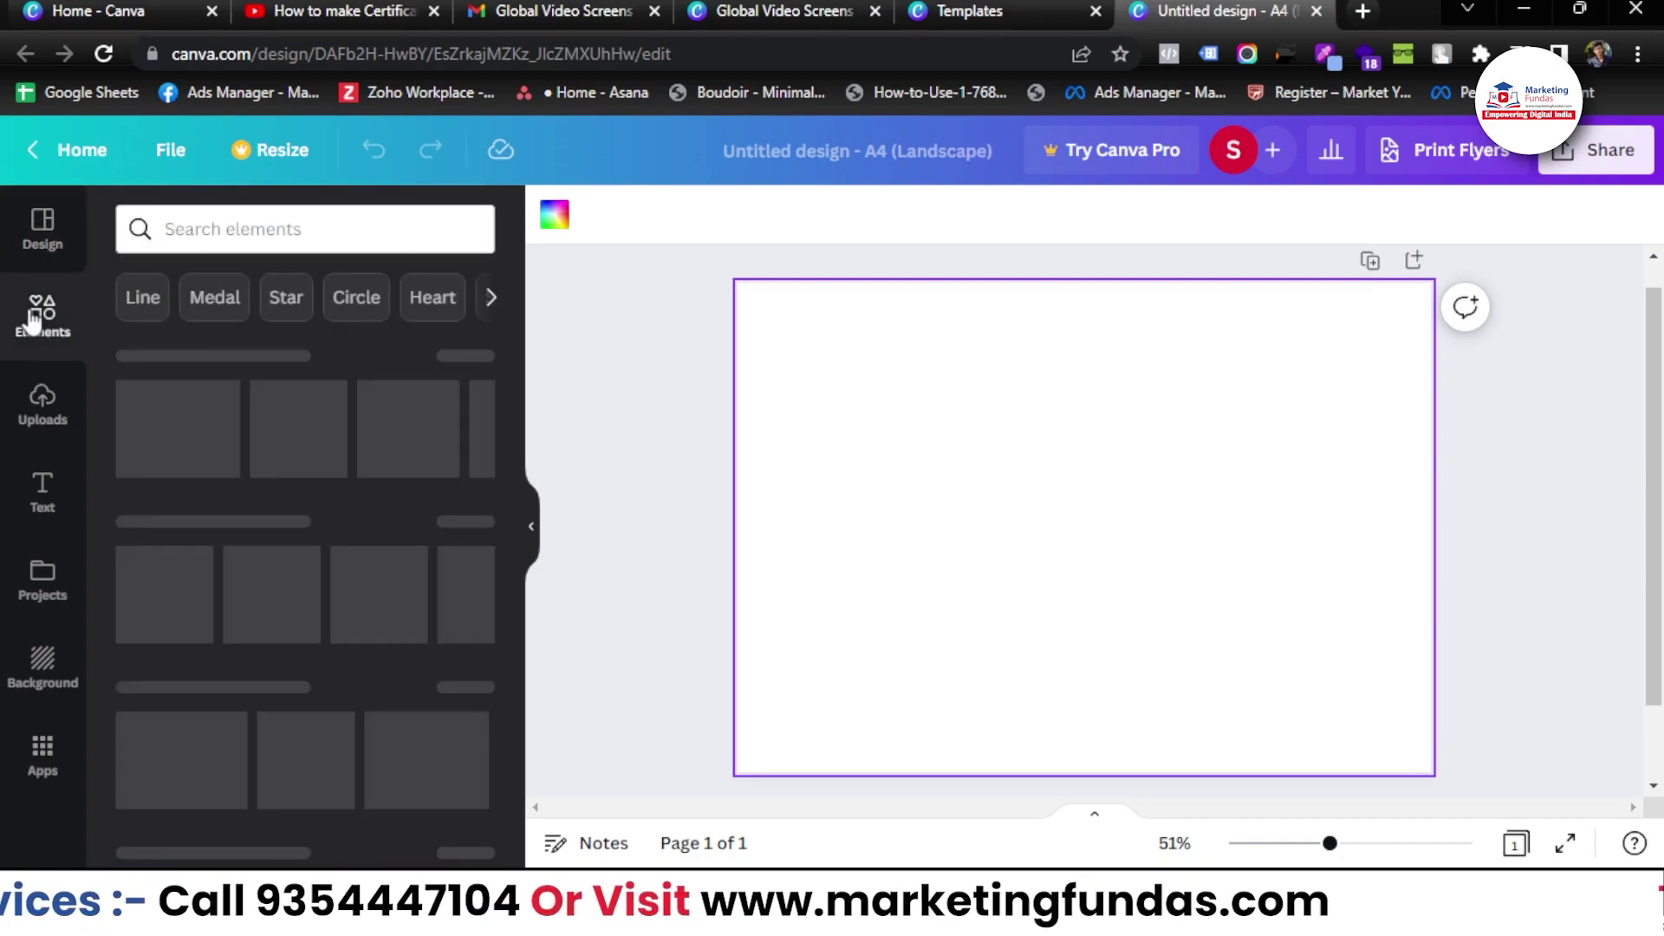
pyautogui.click(208, 231)
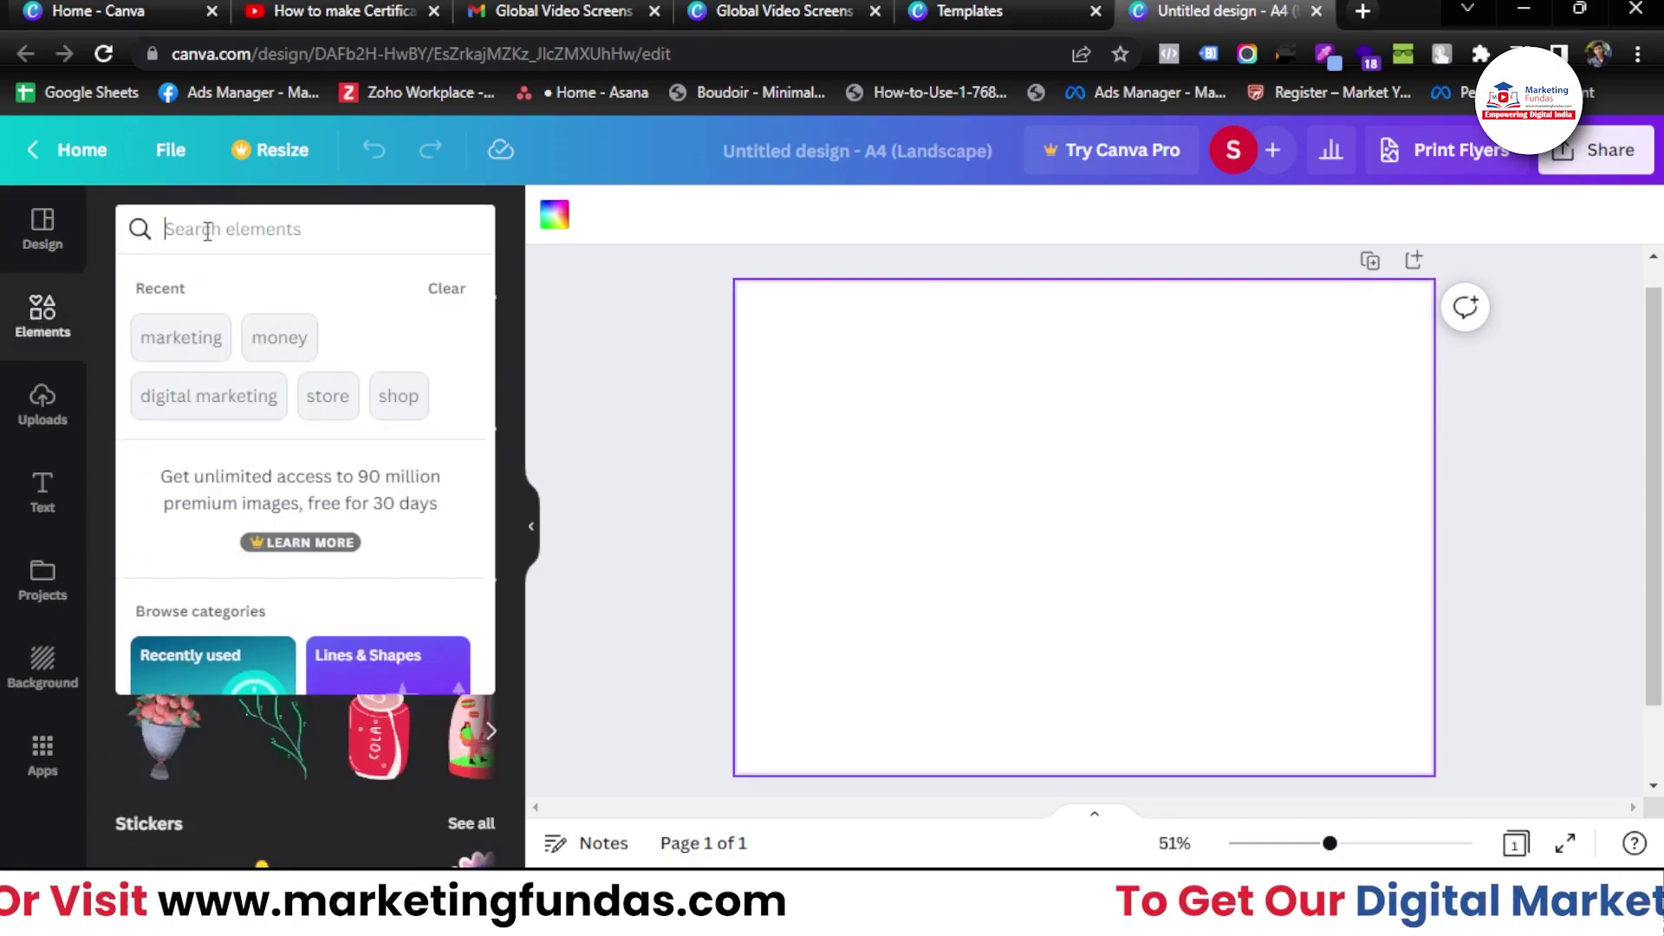
pyautogui.write('background')
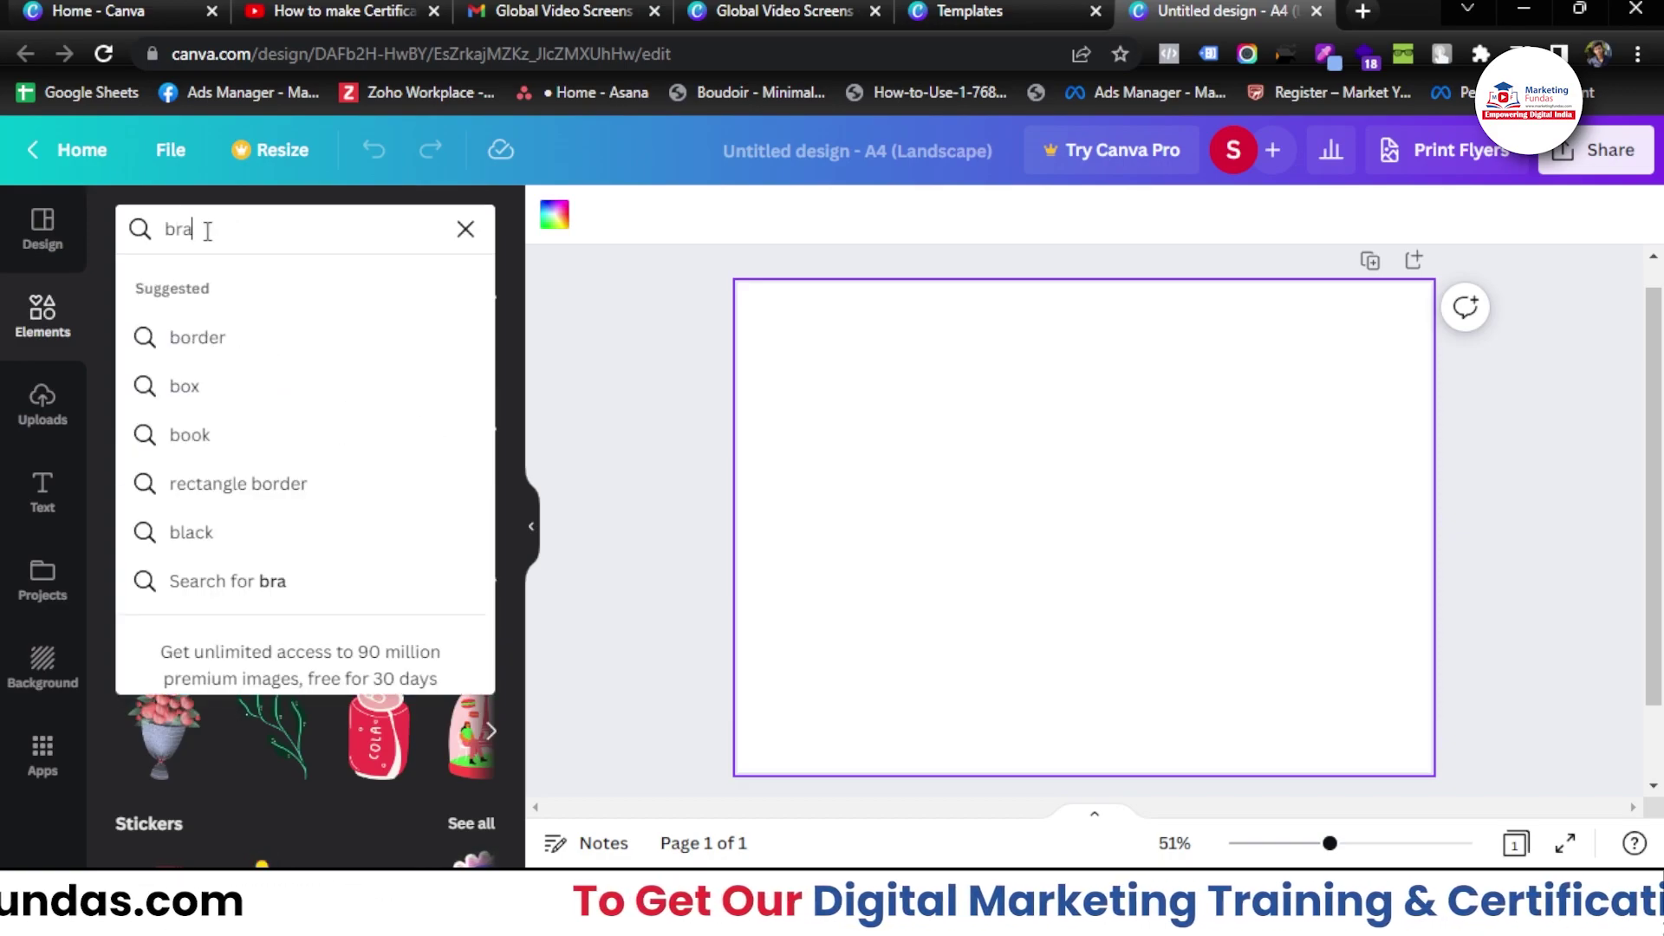
pyautogui.press('Return')
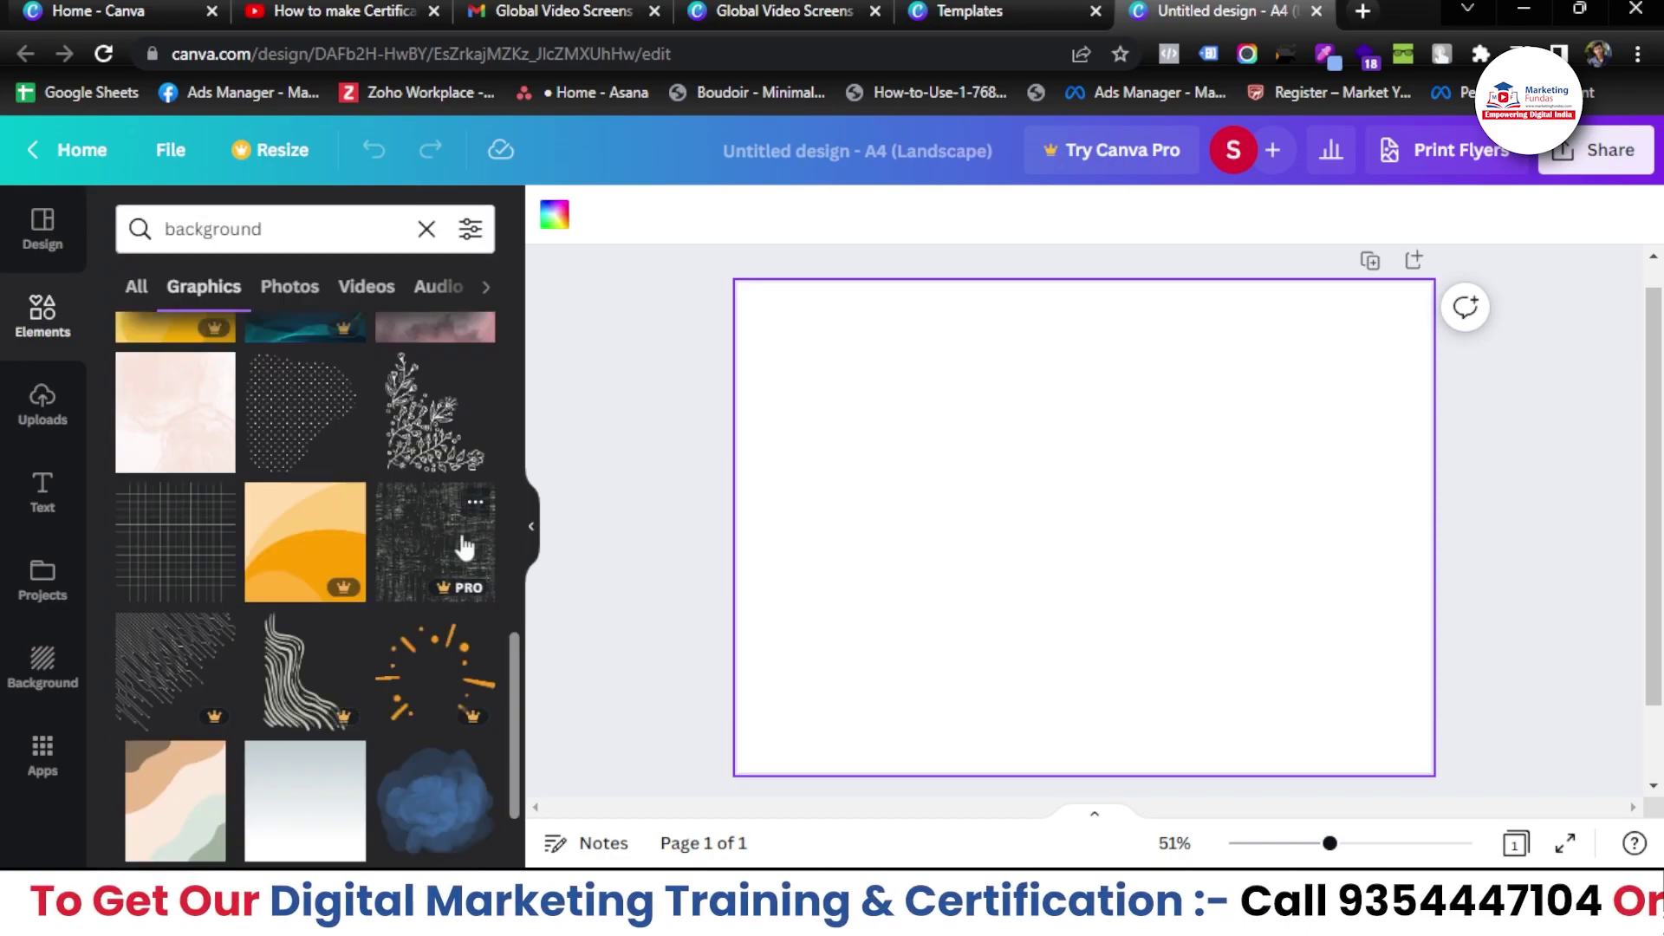
pyautogui.scroll(-2, 460, 546)
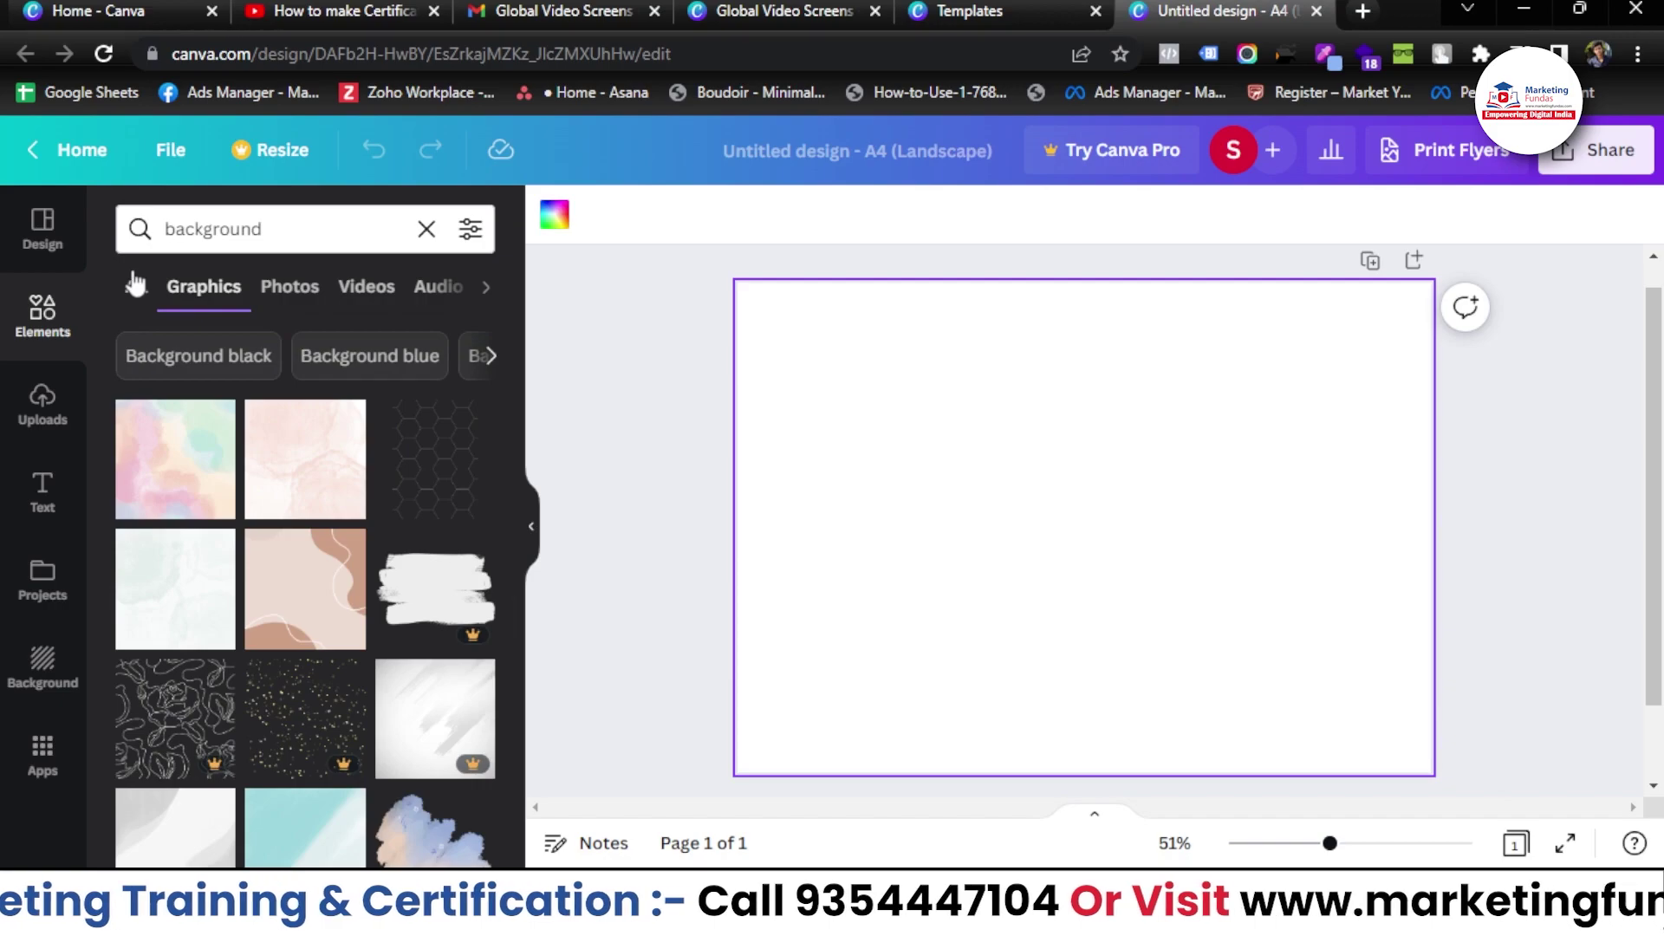
pyautogui.click(289, 286)
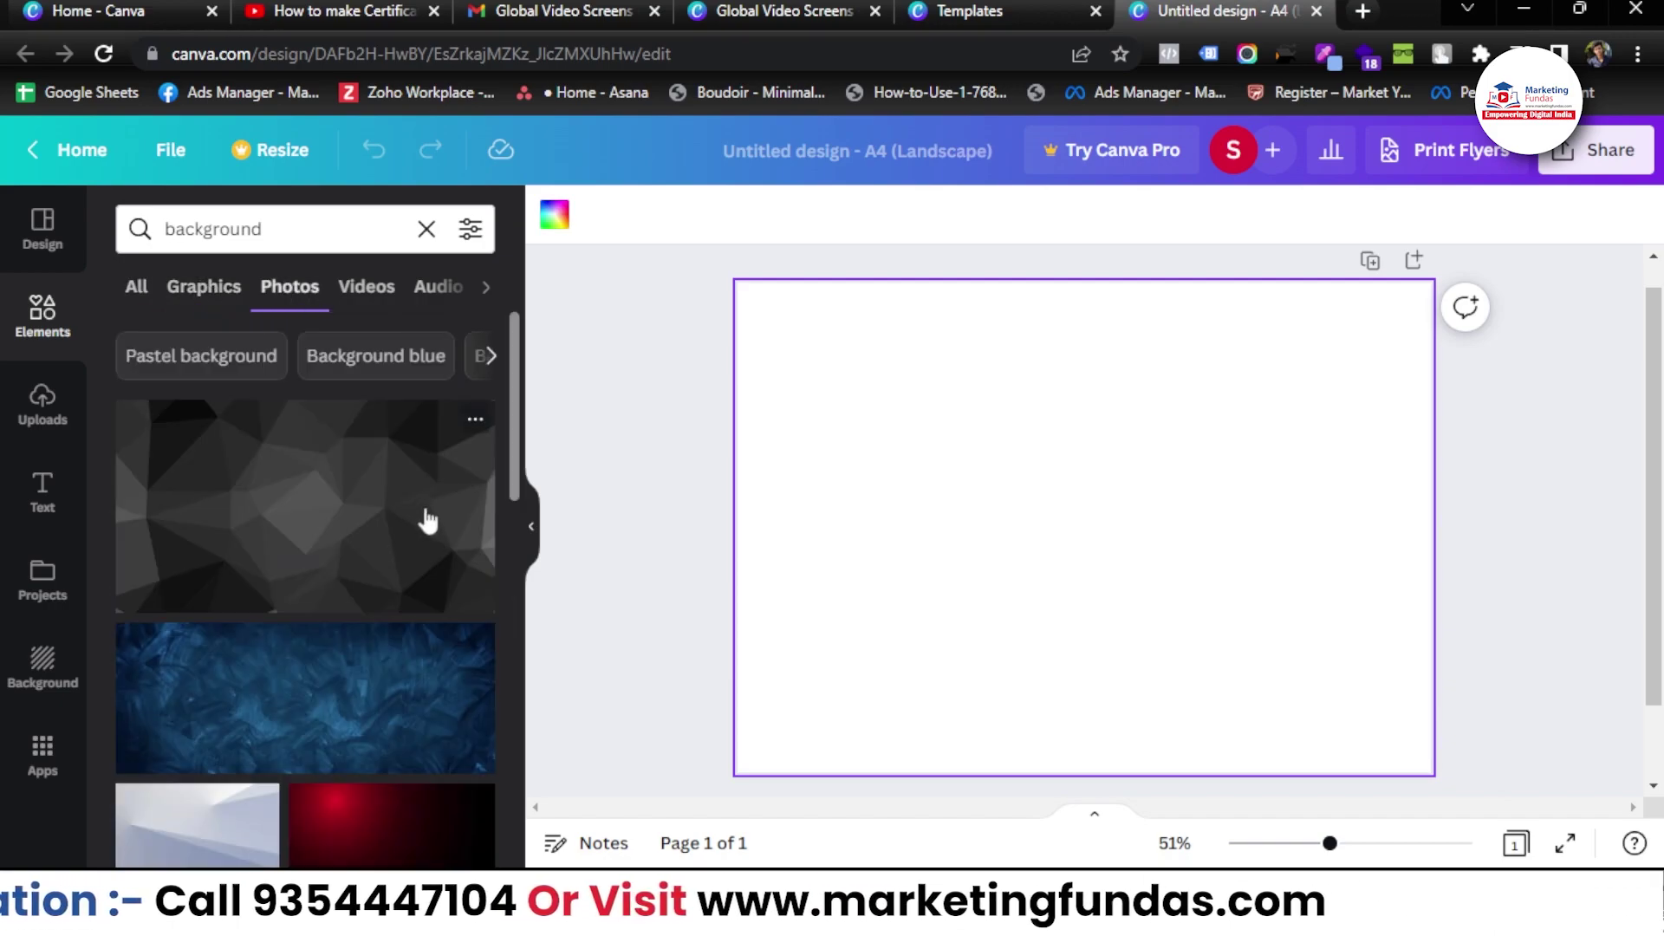
pyautogui.scroll(-3, 425, 517)
pyautogui.scroll(-5, 426, 518)
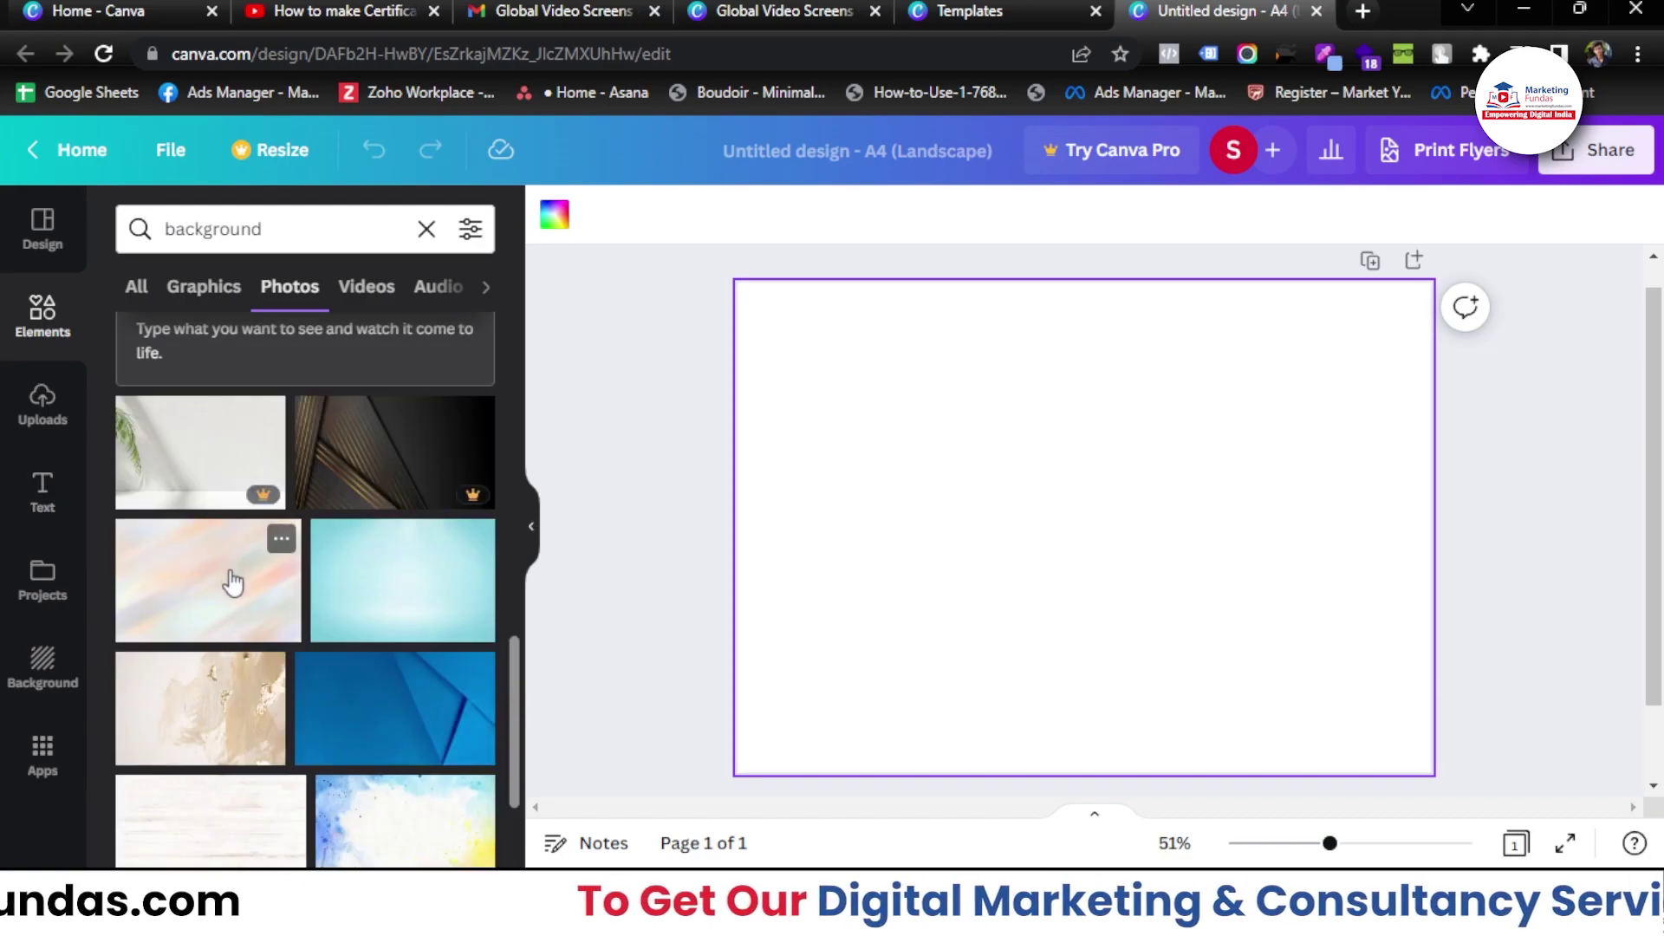
# - Apply the blue gradient from Recently used as the page background
pyautogui.click(28, 687)
pyautogui.scroll(-1, 490, 482)
pyautogui.scroll(1, 489, 479)
pyautogui.scroll(-4, 443, 499)
pyautogui.scroll(-2, 438, 487)
pyautogui.scroll(6, 438, 494)
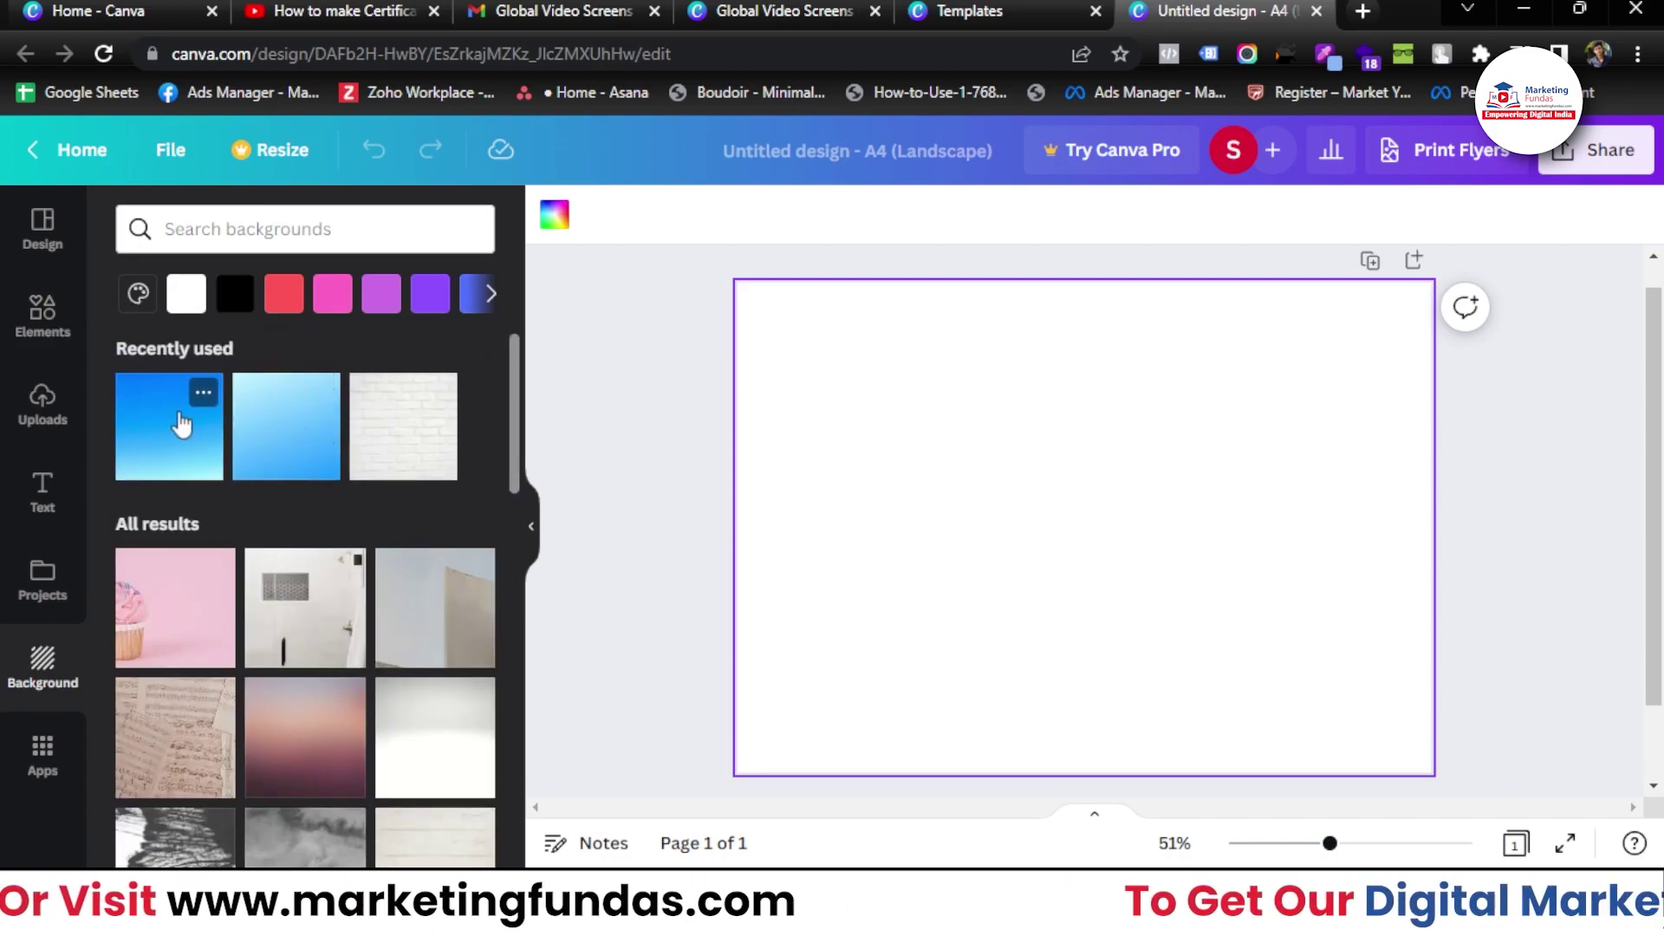
pyautogui.click(151, 455)
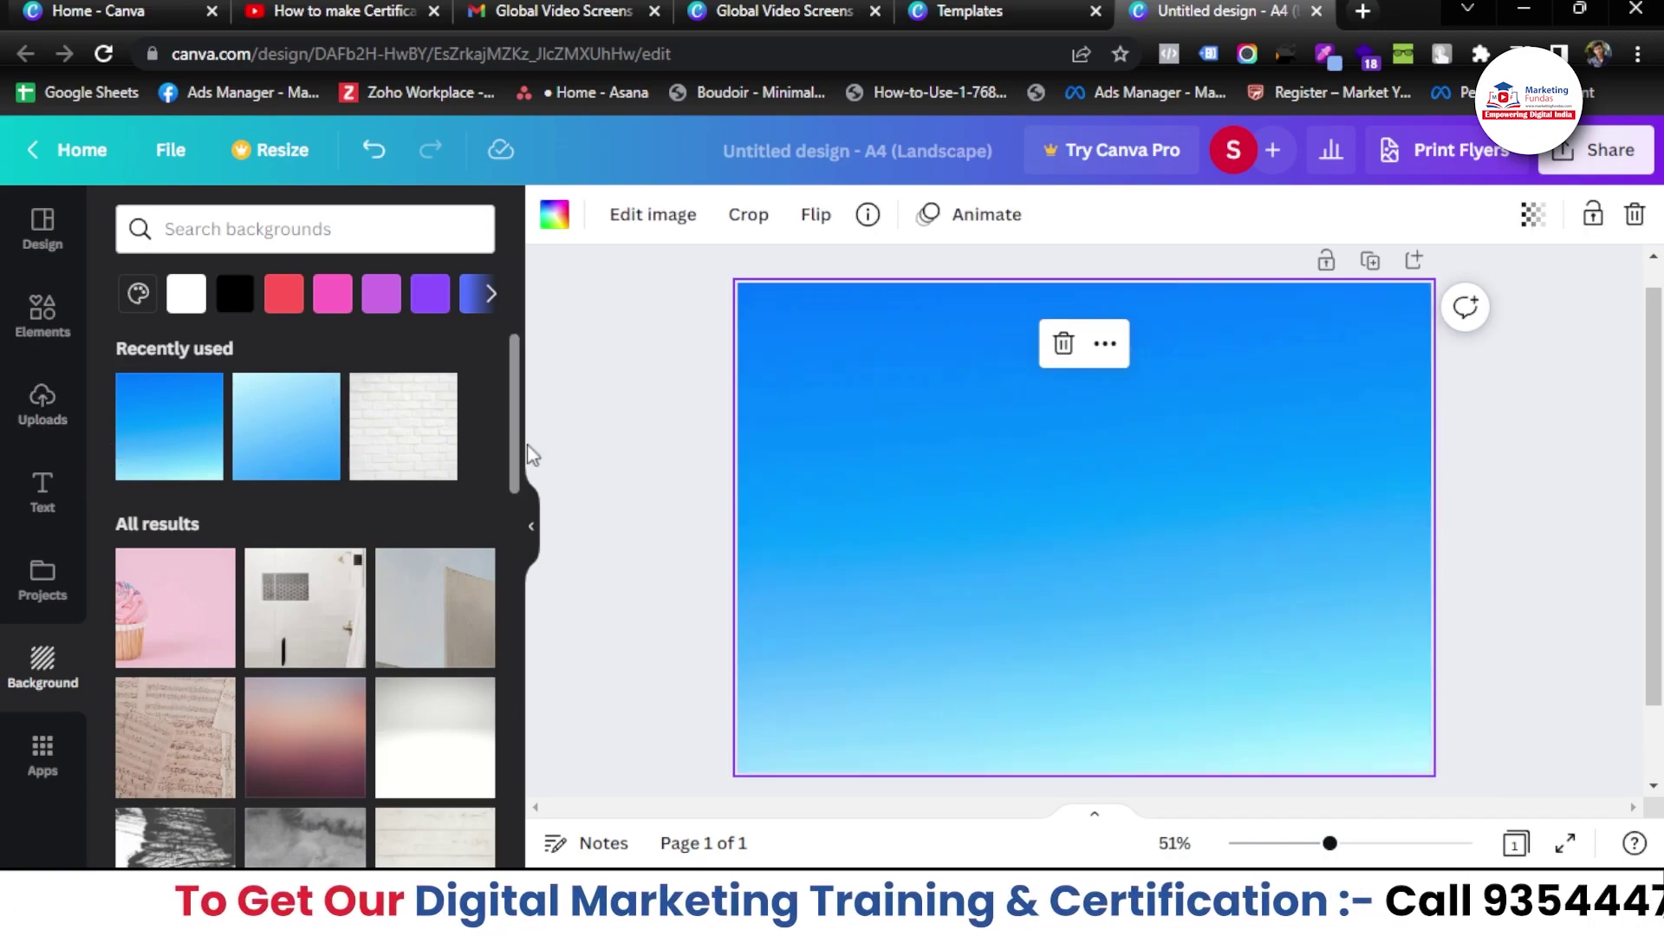
pyautogui.click(643, 425)
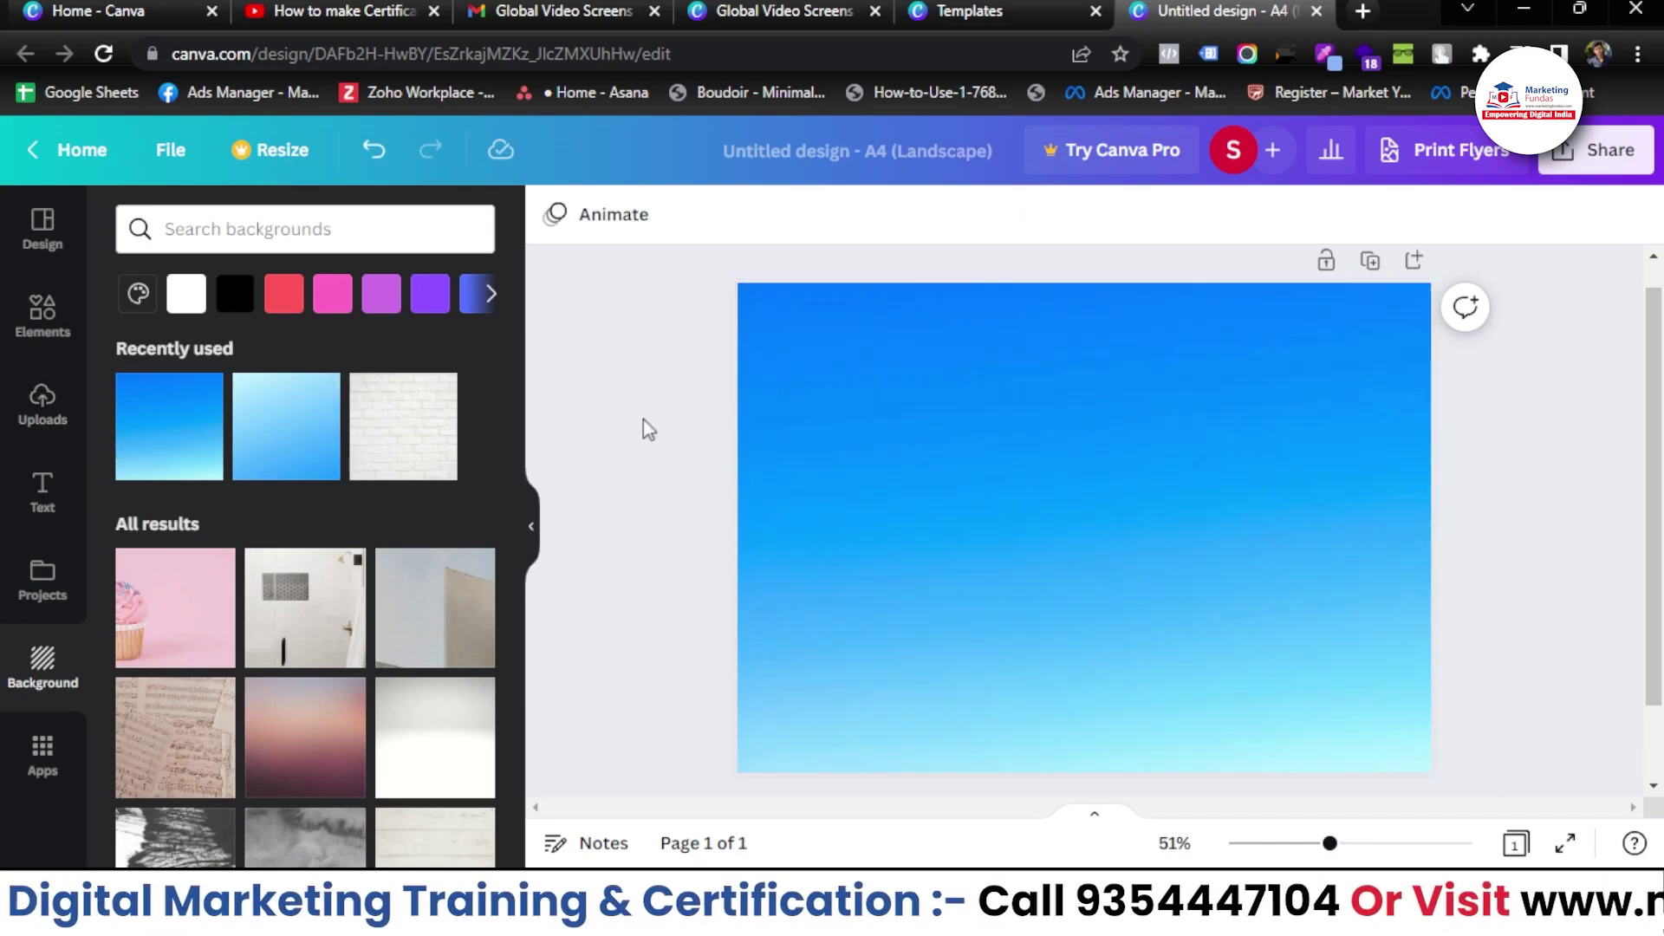
# - Search elements for 'square', try a white square on the page, then delete it
pyautogui.click(43, 312)
pyautogui.click(231, 229)
pyautogui.doubleClick(230, 229)
pyautogui.press('BackSpace')
pyautogui.write('squ')
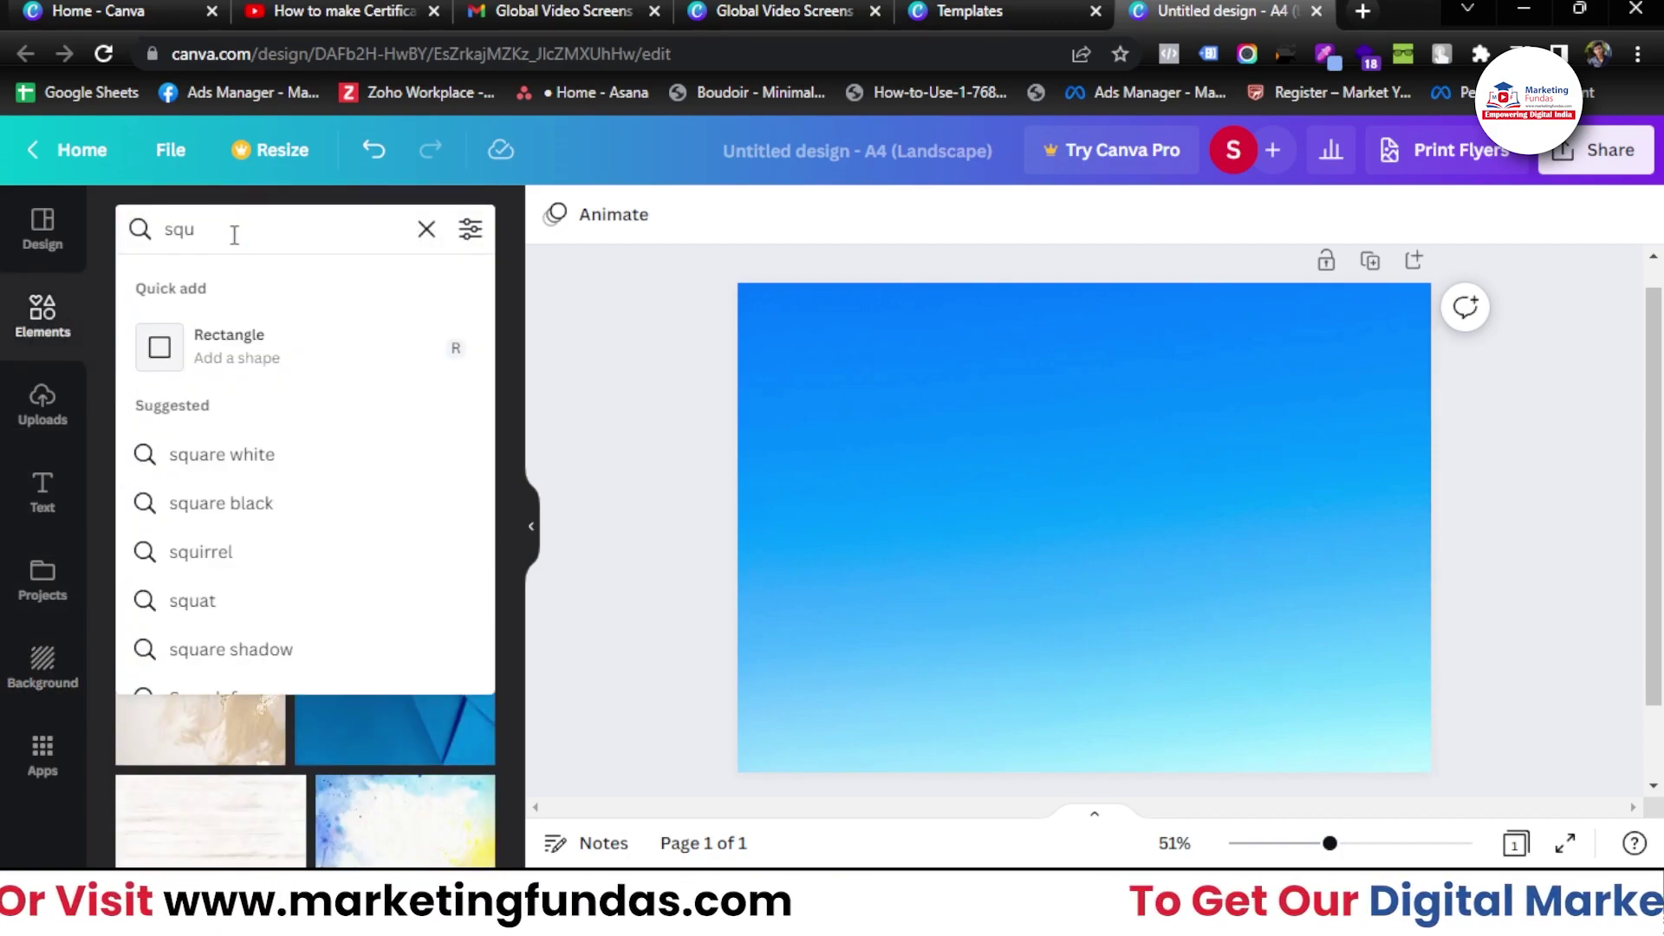
pyautogui.write('are')
pyautogui.press('Return')
pyautogui.click(180, 295)
pyautogui.moveTo(282, 468); pyautogui.dragTo(858, 498)
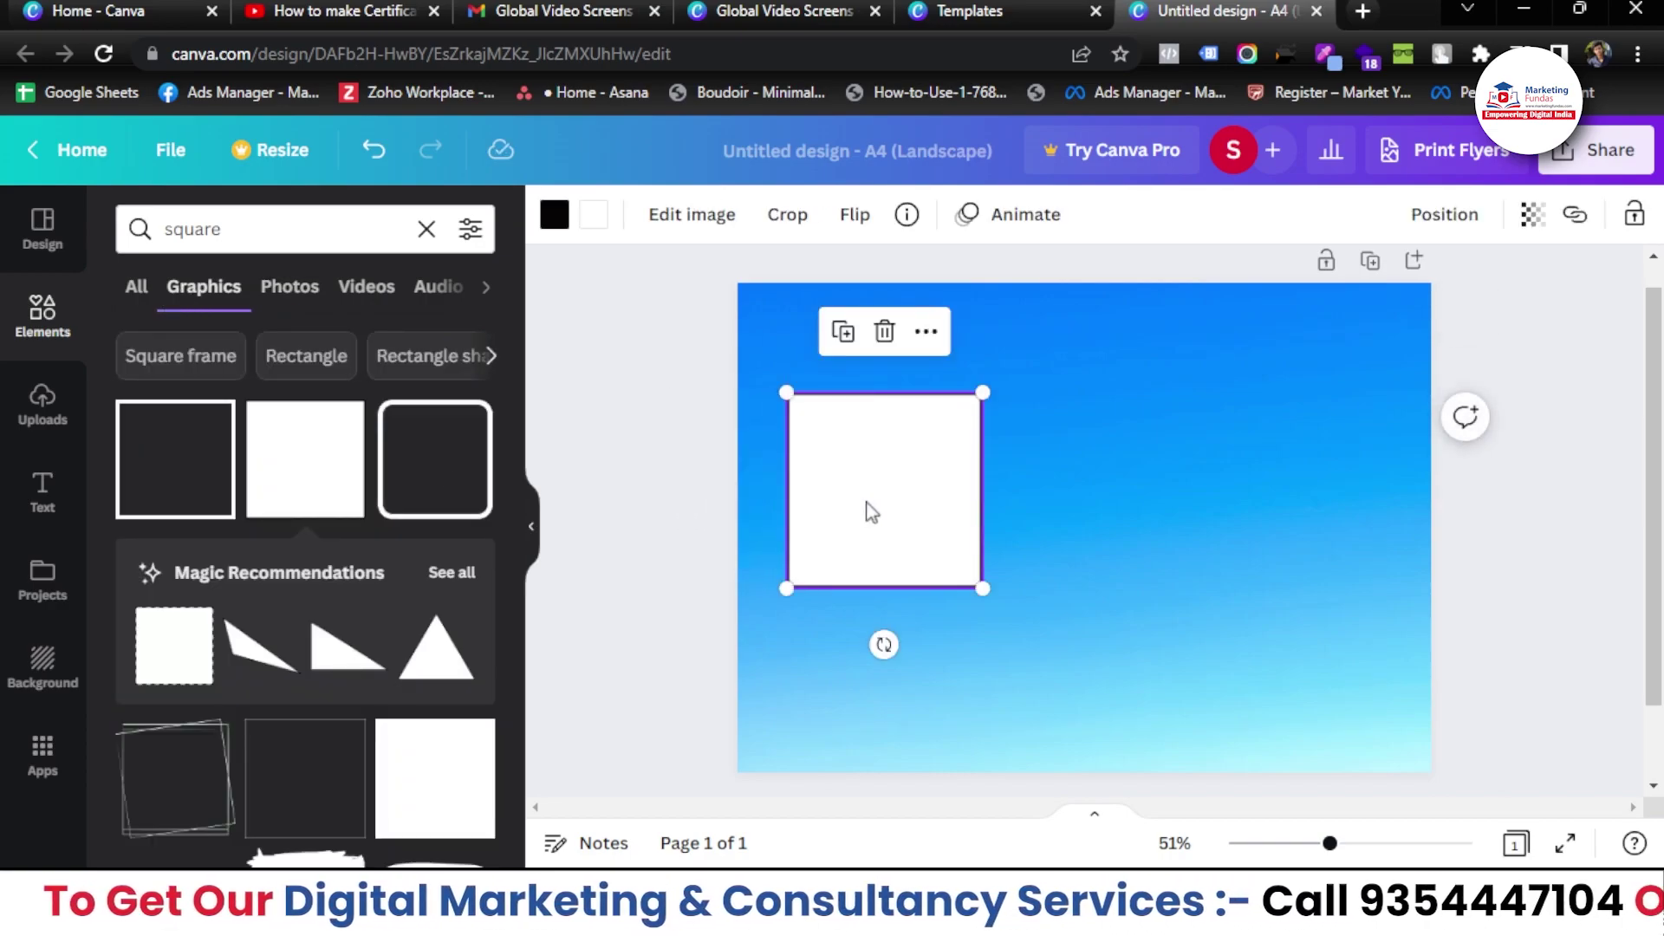
pyautogui.moveTo(985, 386); pyautogui.dragTo(981, 386)
pyautogui.press('Delete')
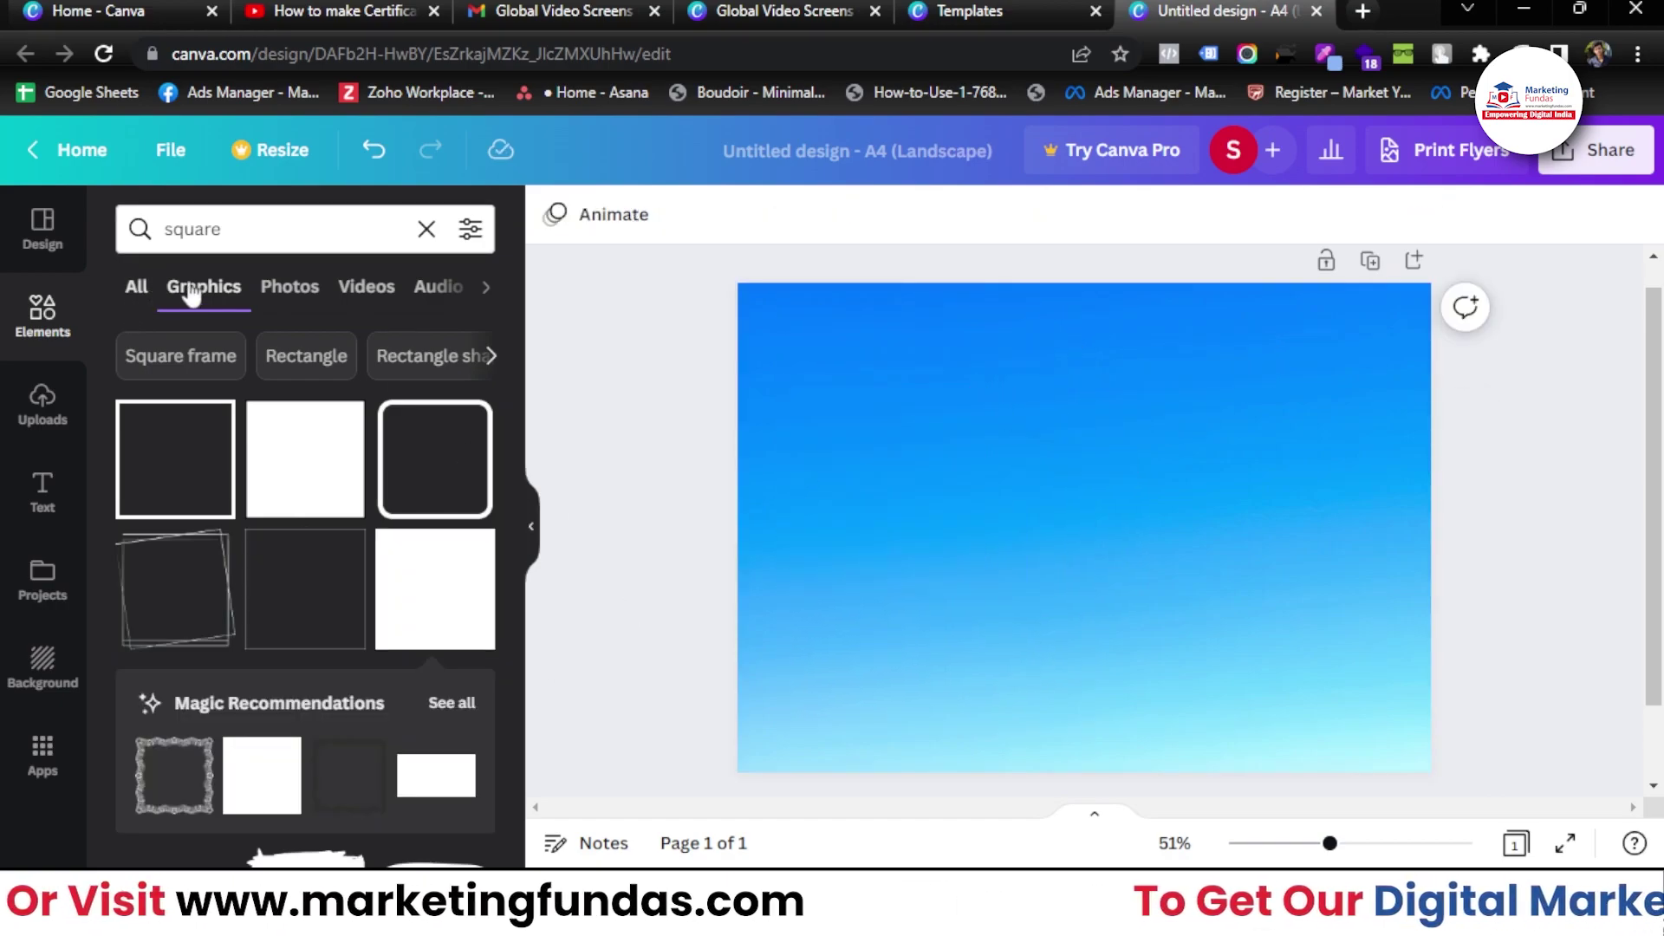
pyautogui.scroll(-2, 286, 485)
pyautogui.scroll(2, 367, 583)
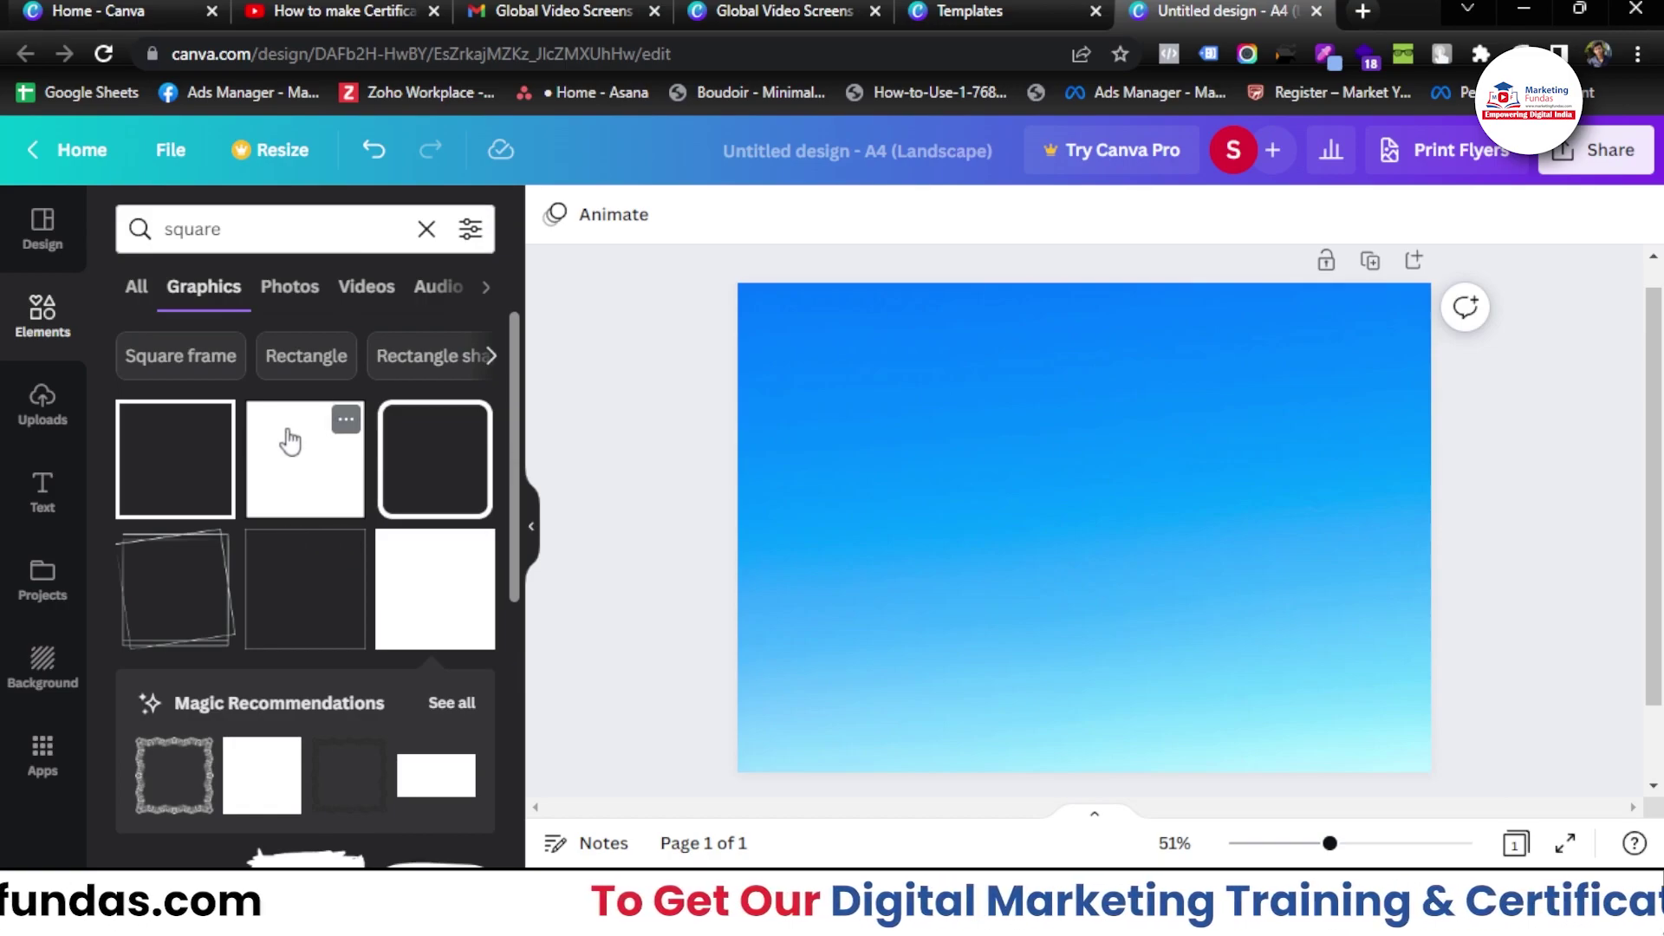
# - Add a rectangle shape from an 'sq' search and widen it
pyautogui.click(426, 230)
pyautogui.write('sq')
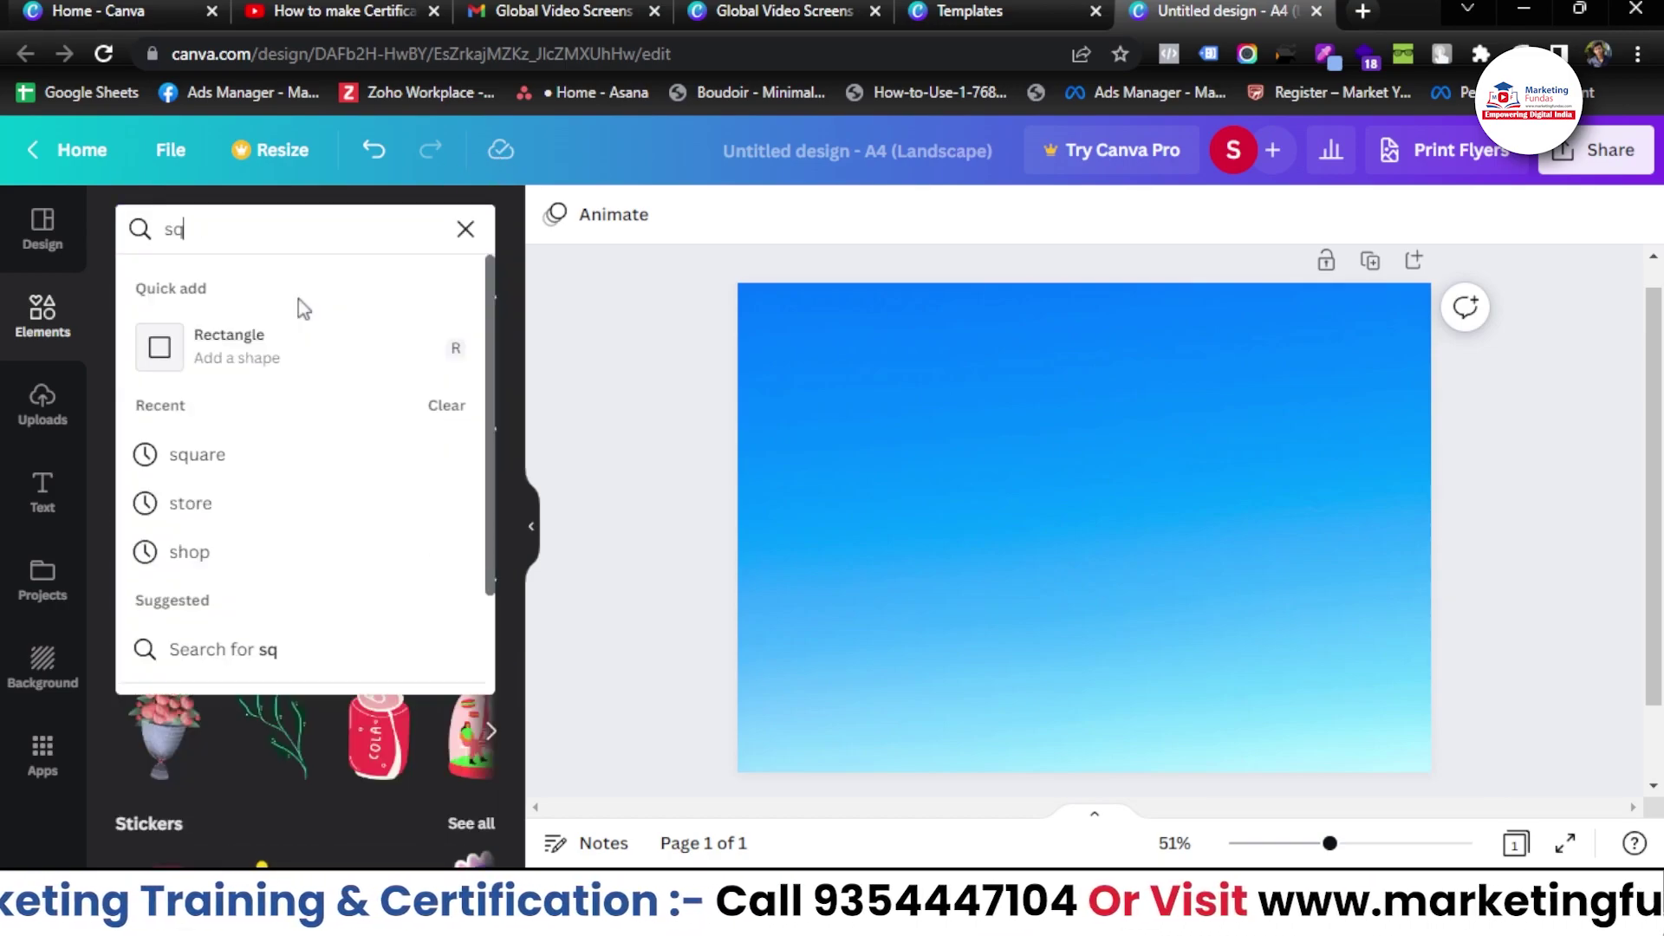
pyautogui.click(268, 357)
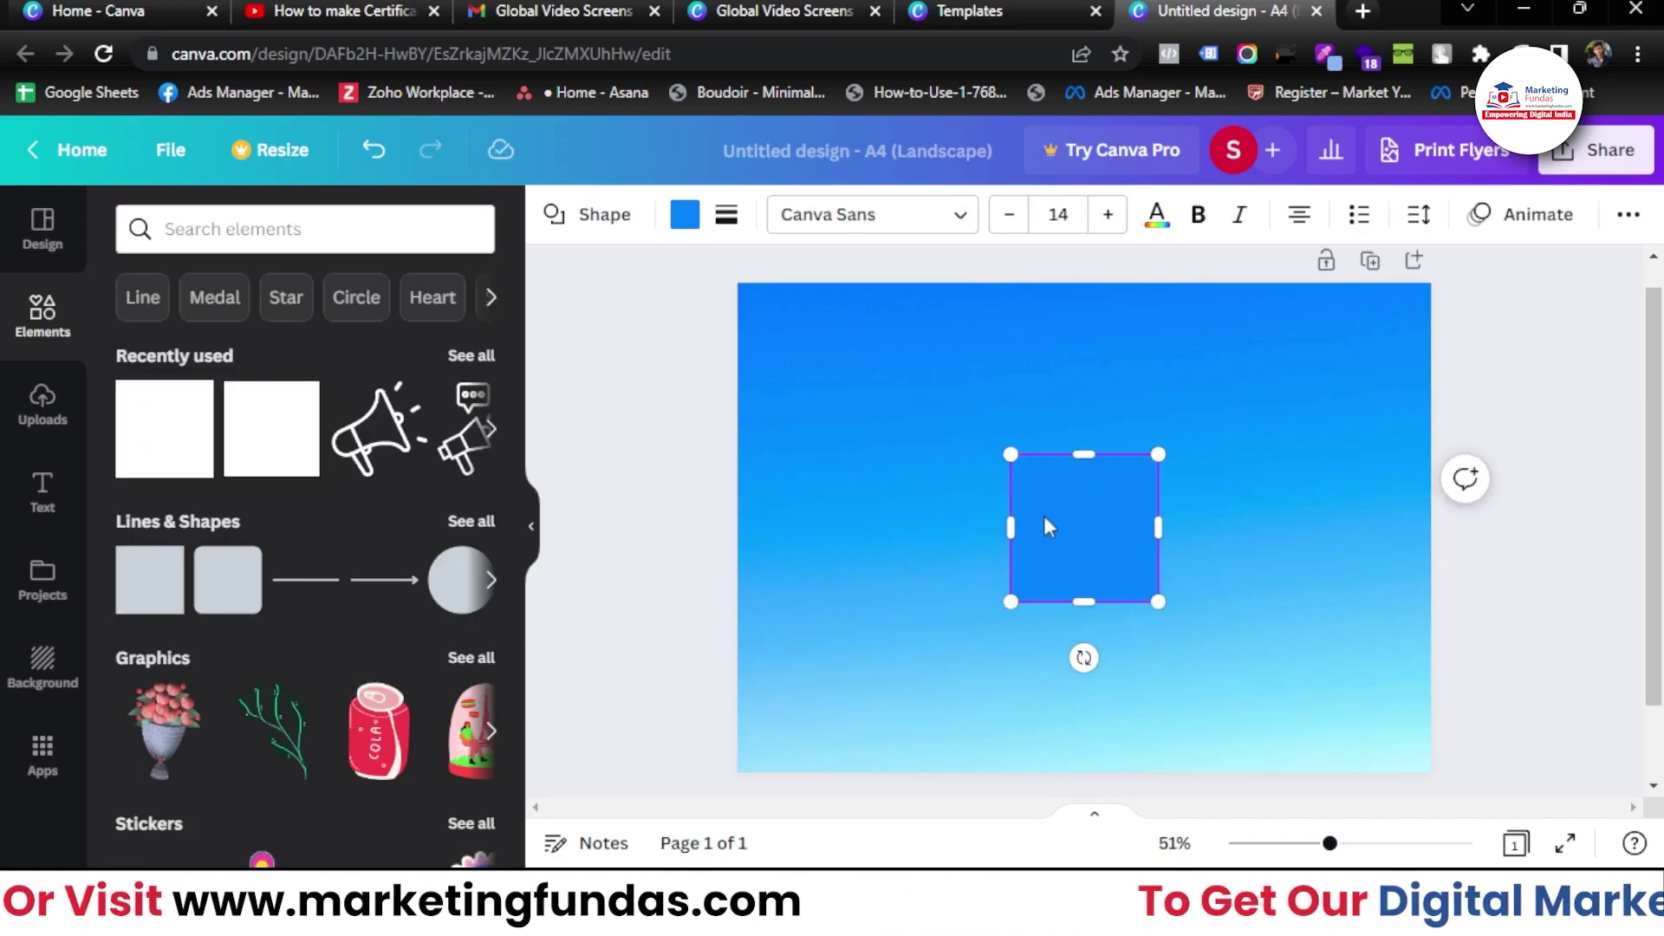
pyautogui.moveTo(1010, 524); pyautogui.dragTo(938, 527)
pyautogui.click(1149, 558)
pyautogui.moveTo(1155, 542); pyautogui.dragTo(1233, 535)
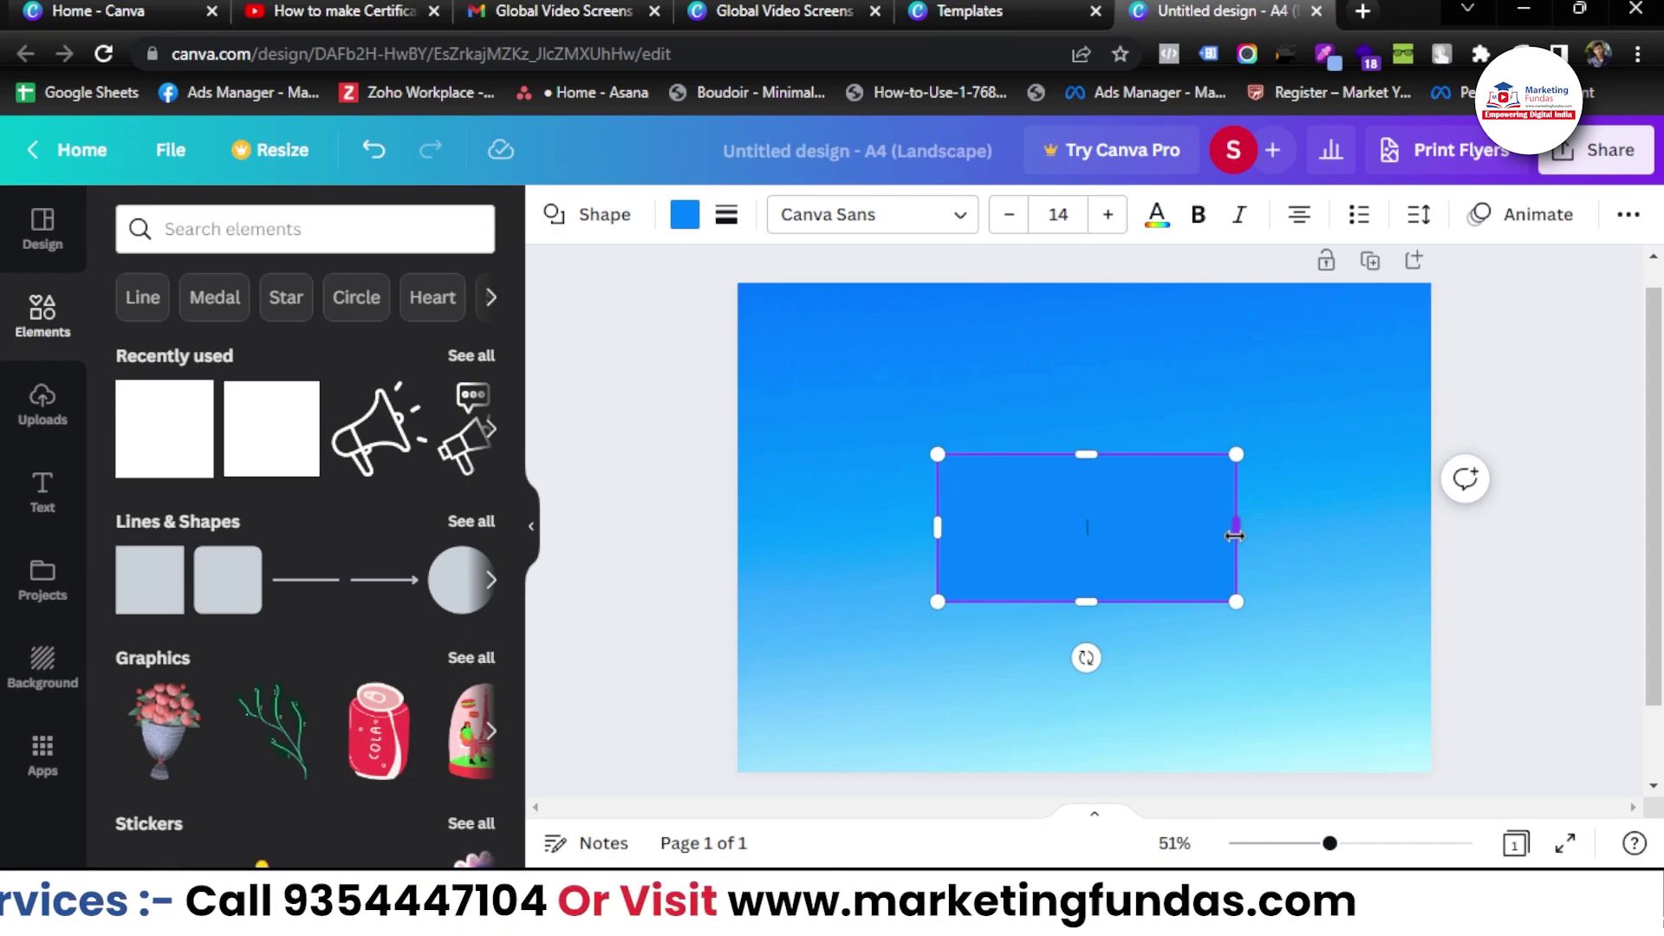
# - Colour the rectangle white, stretch it past both page edges and move it above centre
pyautogui.click(681, 222)
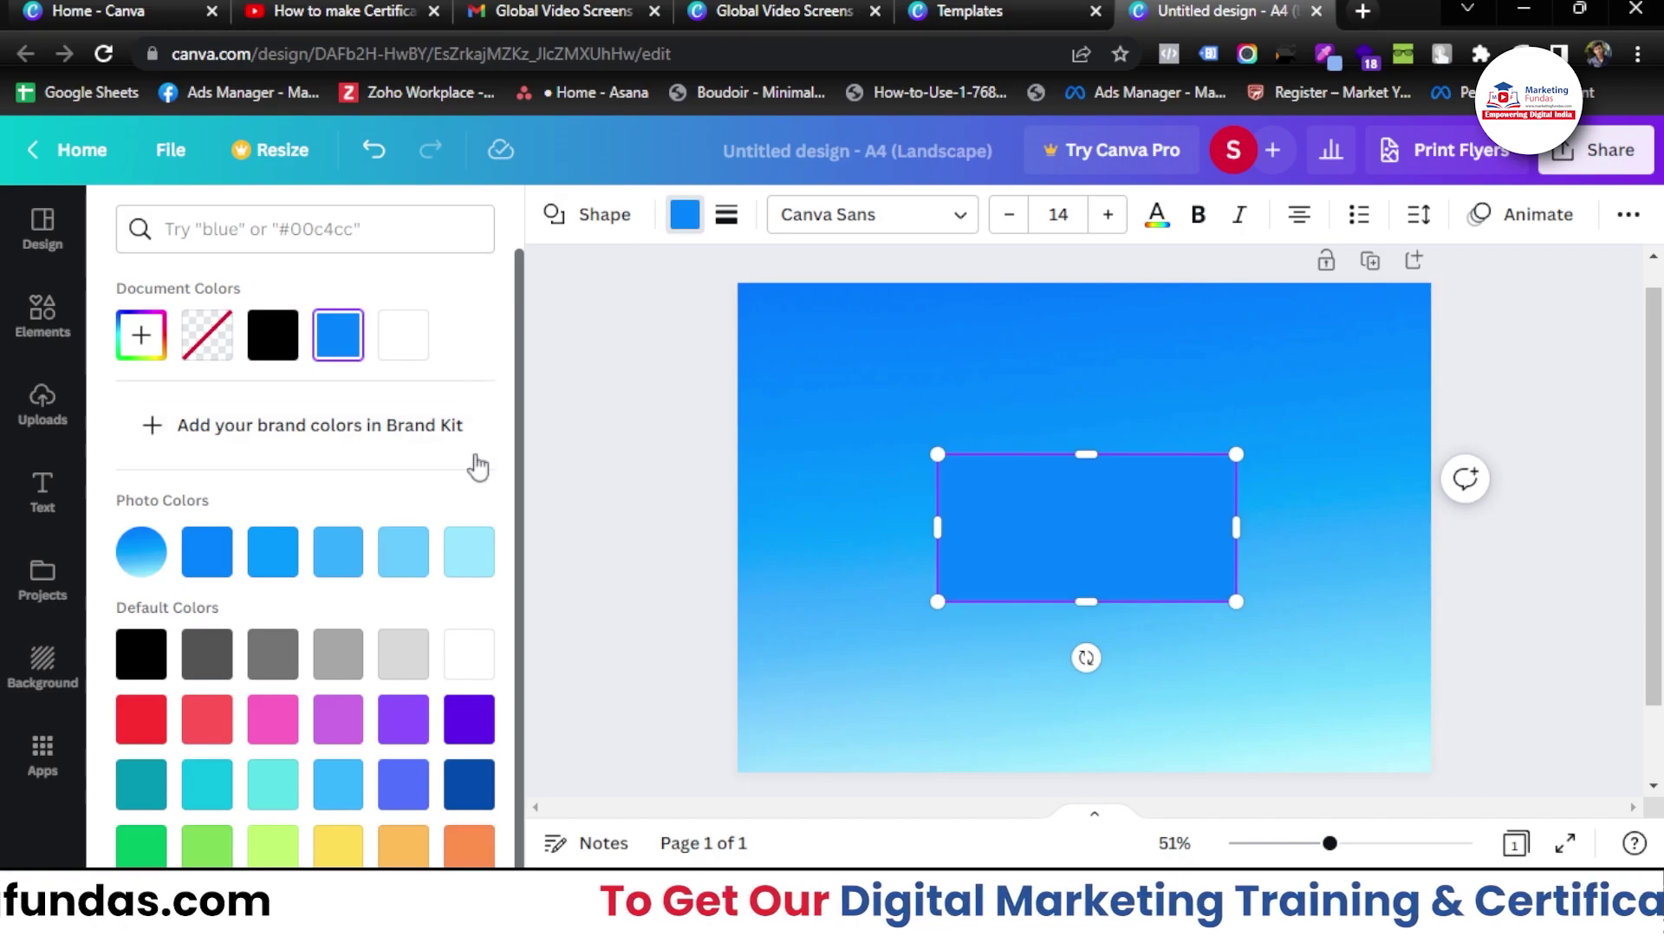
pyautogui.click(462, 654)
pyautogui.moveTo(1236, 528); pyautogui.dragTo(1479, 527)
pyautogui.moveTo(936, 528); pyautogui.dragTo(576, 527)
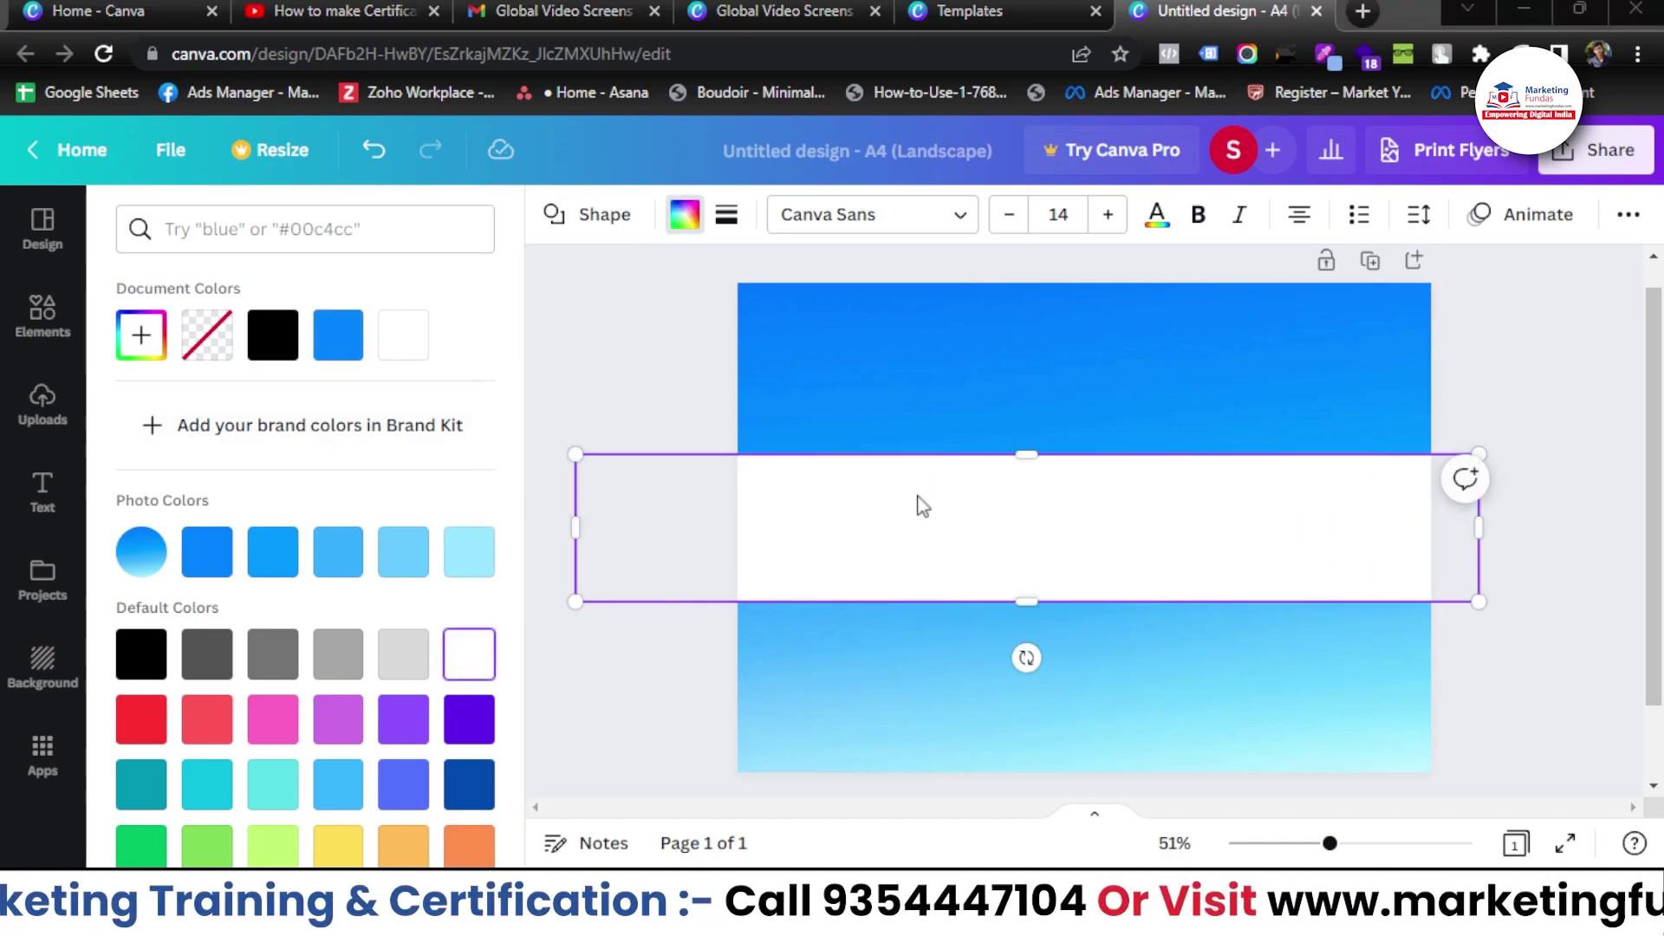
pyautogui.moveTo(928, 528); pyautogui.dragTo(898, 457)
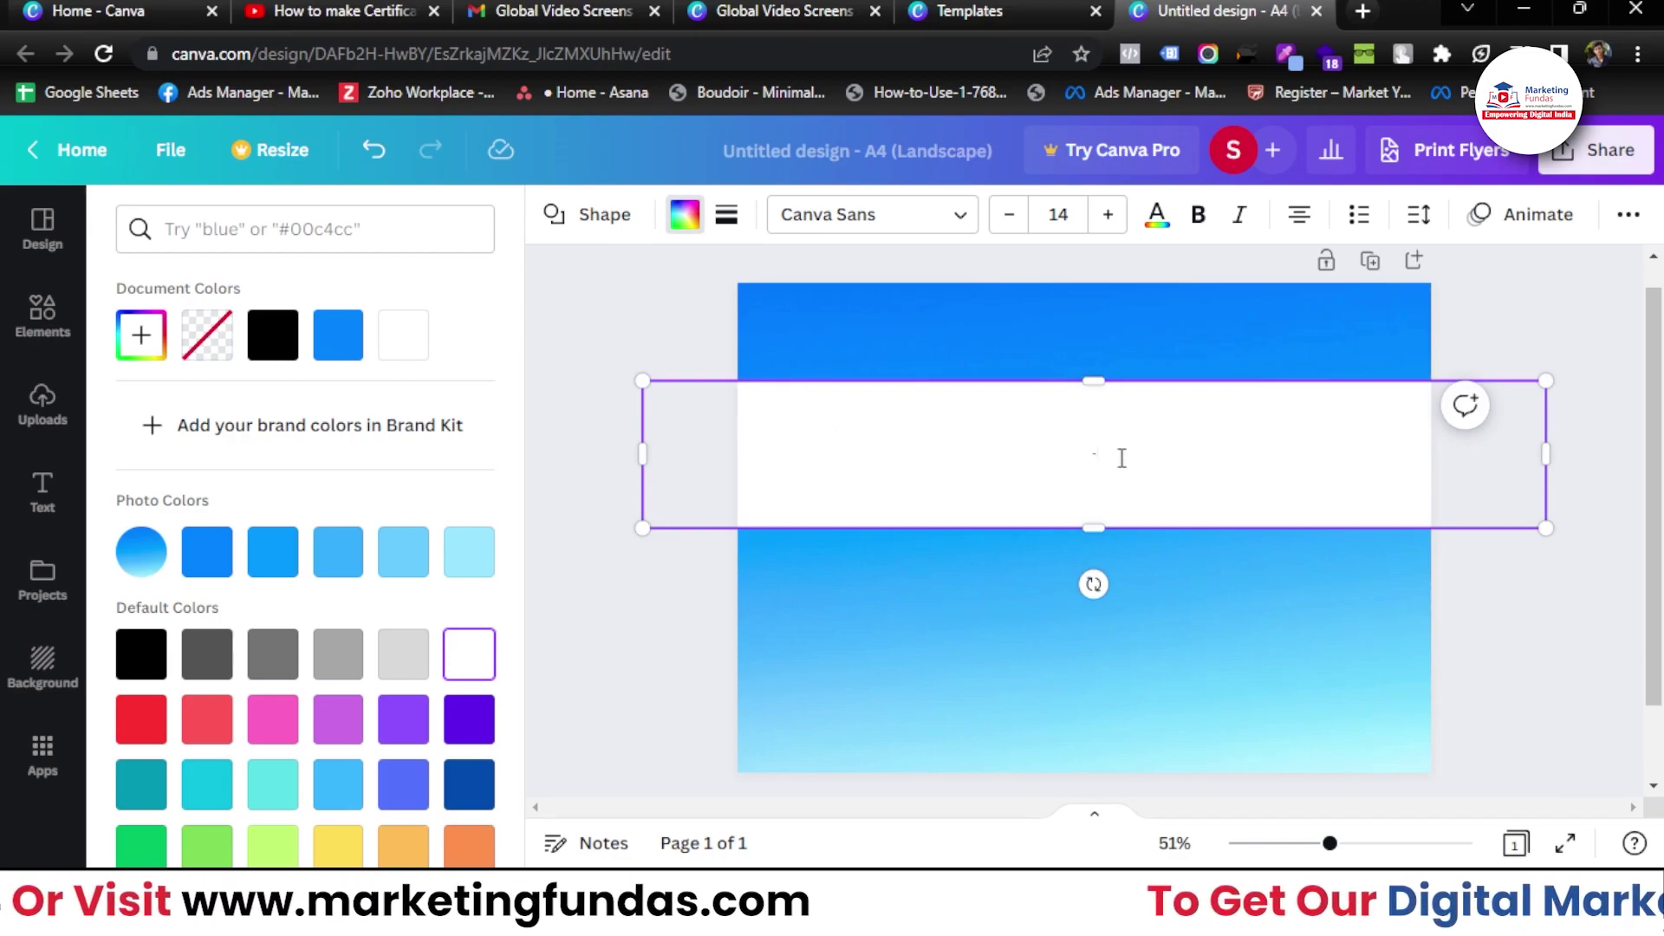
pyautogui.press('Escape')
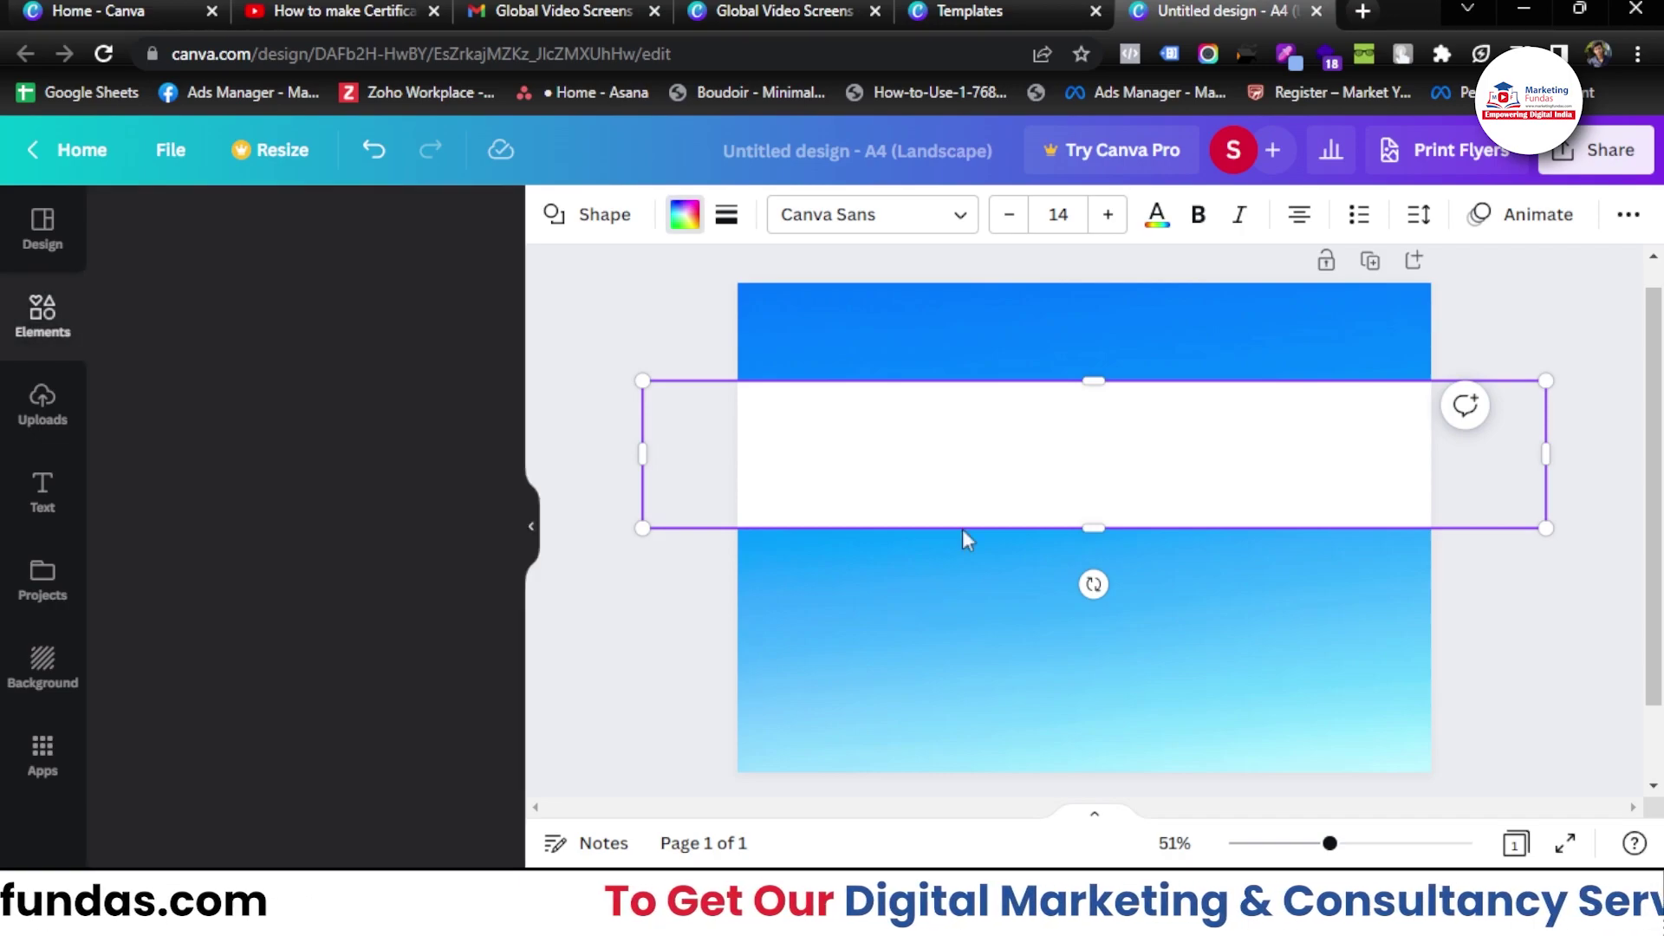
pyautogui.moveTo(894, 463); pyautogui.dragTo(887, 431)
pyautogui.click(620, 303)
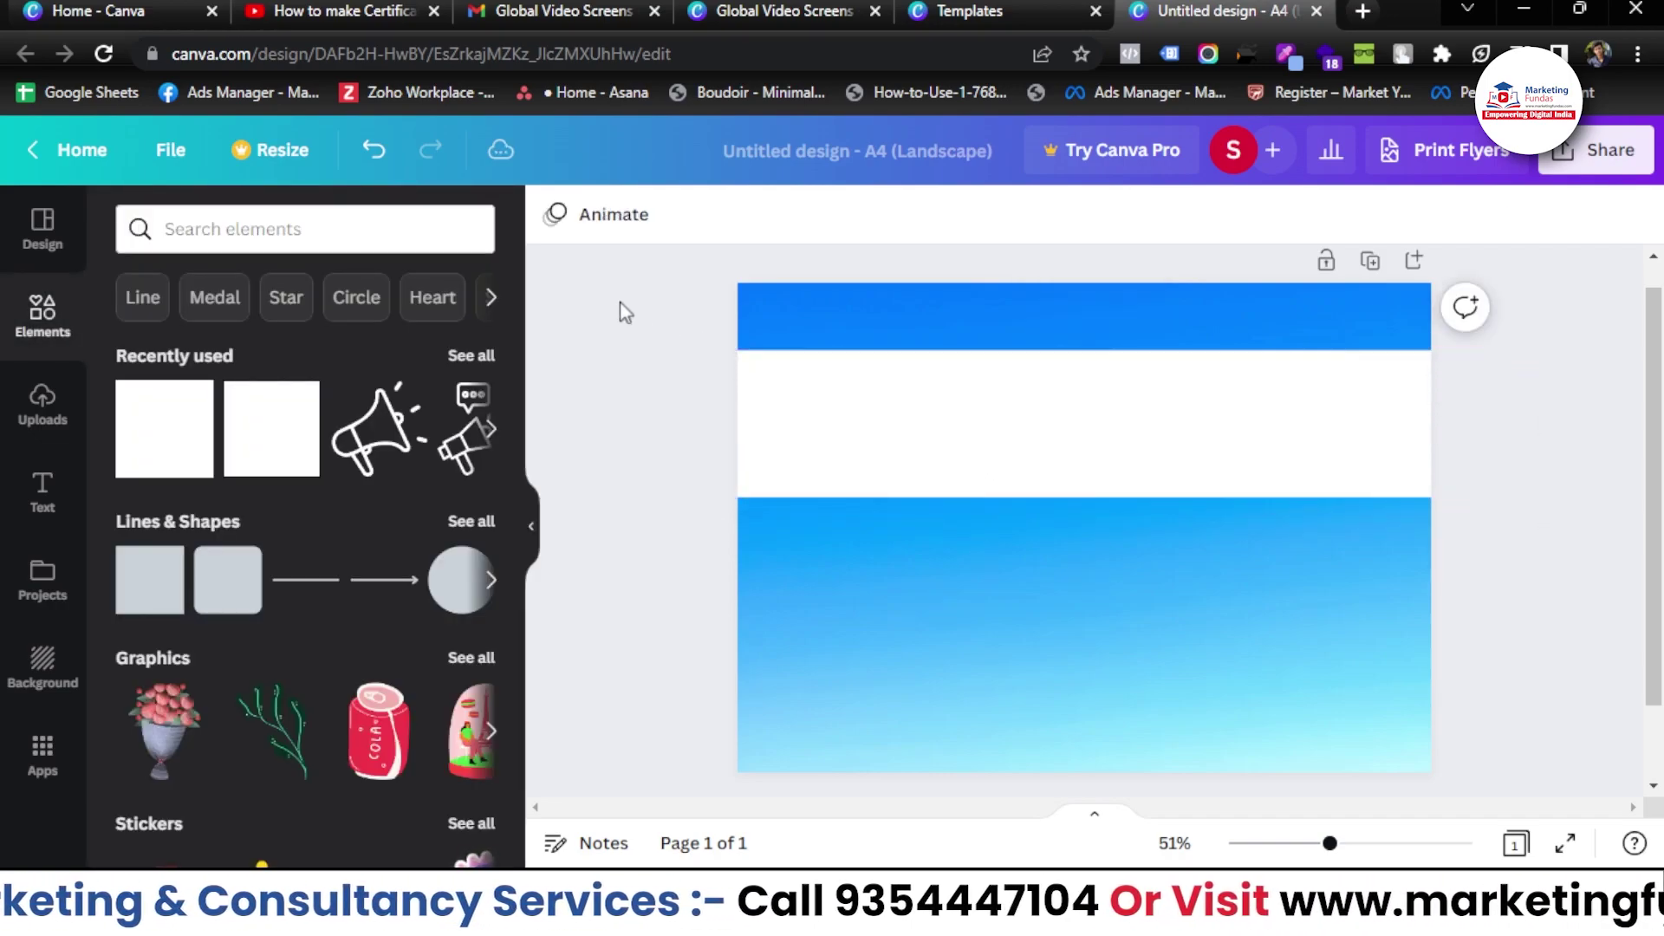
# - Search the element graphics for 'medal', correcting the 'medel' typo
pyautogui.click(258, 211)
pyautogui.write('medel')
pyautogui.press('Return')
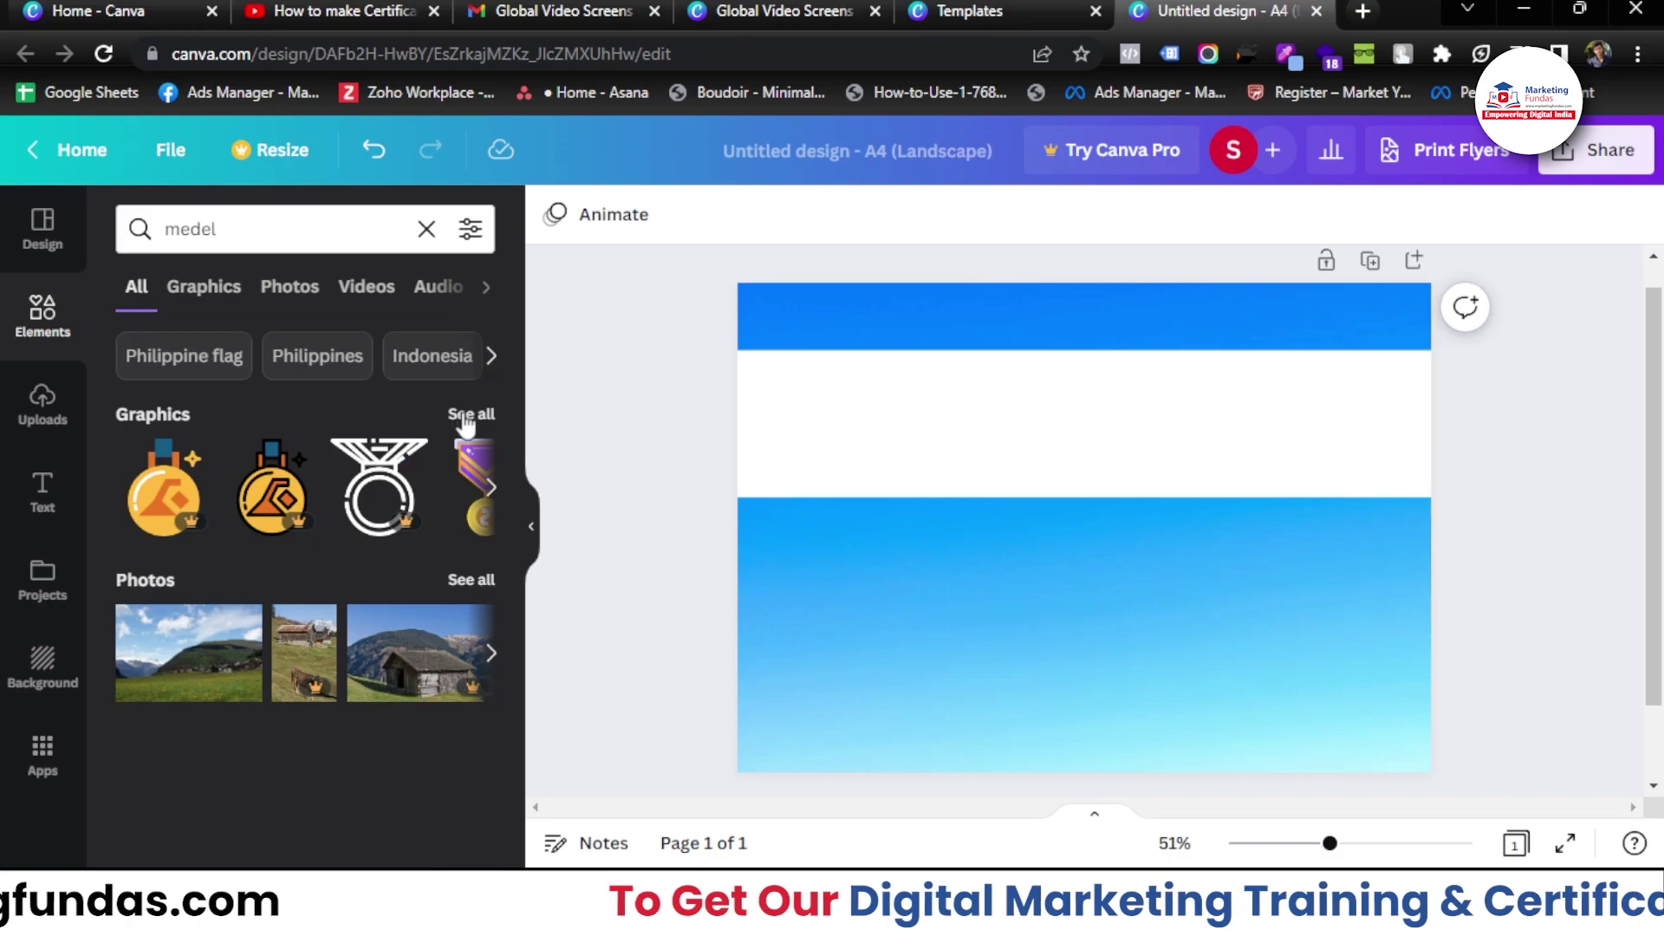
pyautogui.click(465, 420)
pyautogui.click(203, 236)
pyautogui.click(207, 229)
pyautogui.click(208, 227)
pyautogui.press('Return')
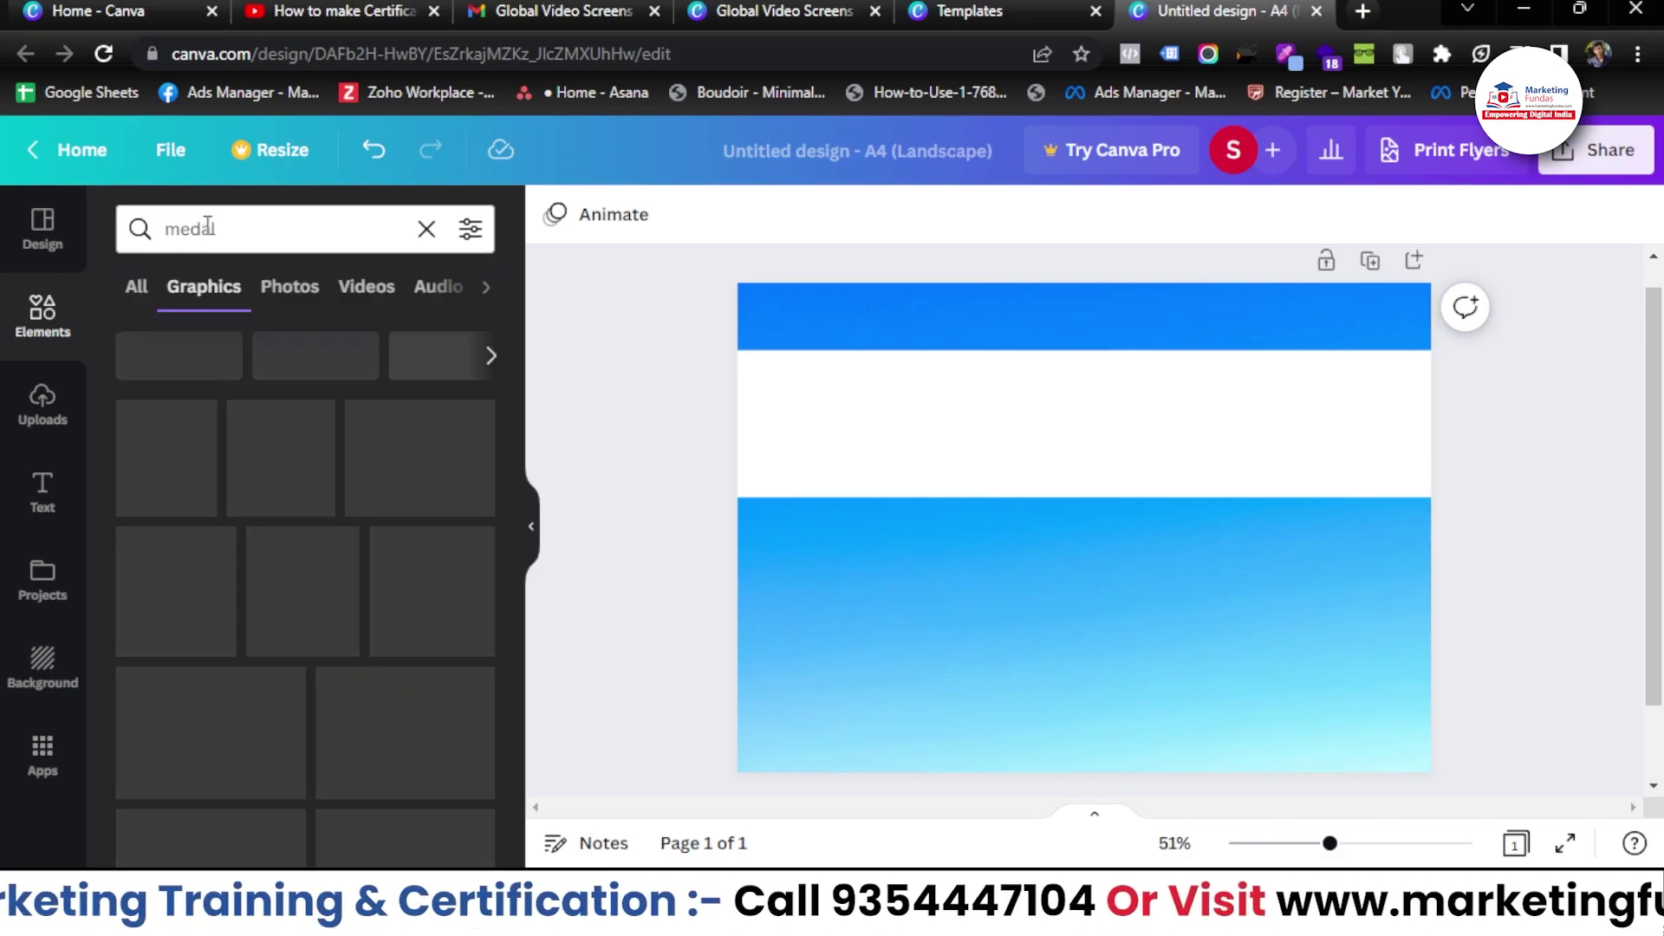
pyautogui.scroll(-2, 303, 693)
# - Add the gold number 1 medal, resize it and place it at the top-left
pyautogui.moveTo(303, 735); pyautogui.dragTo(819, 368)
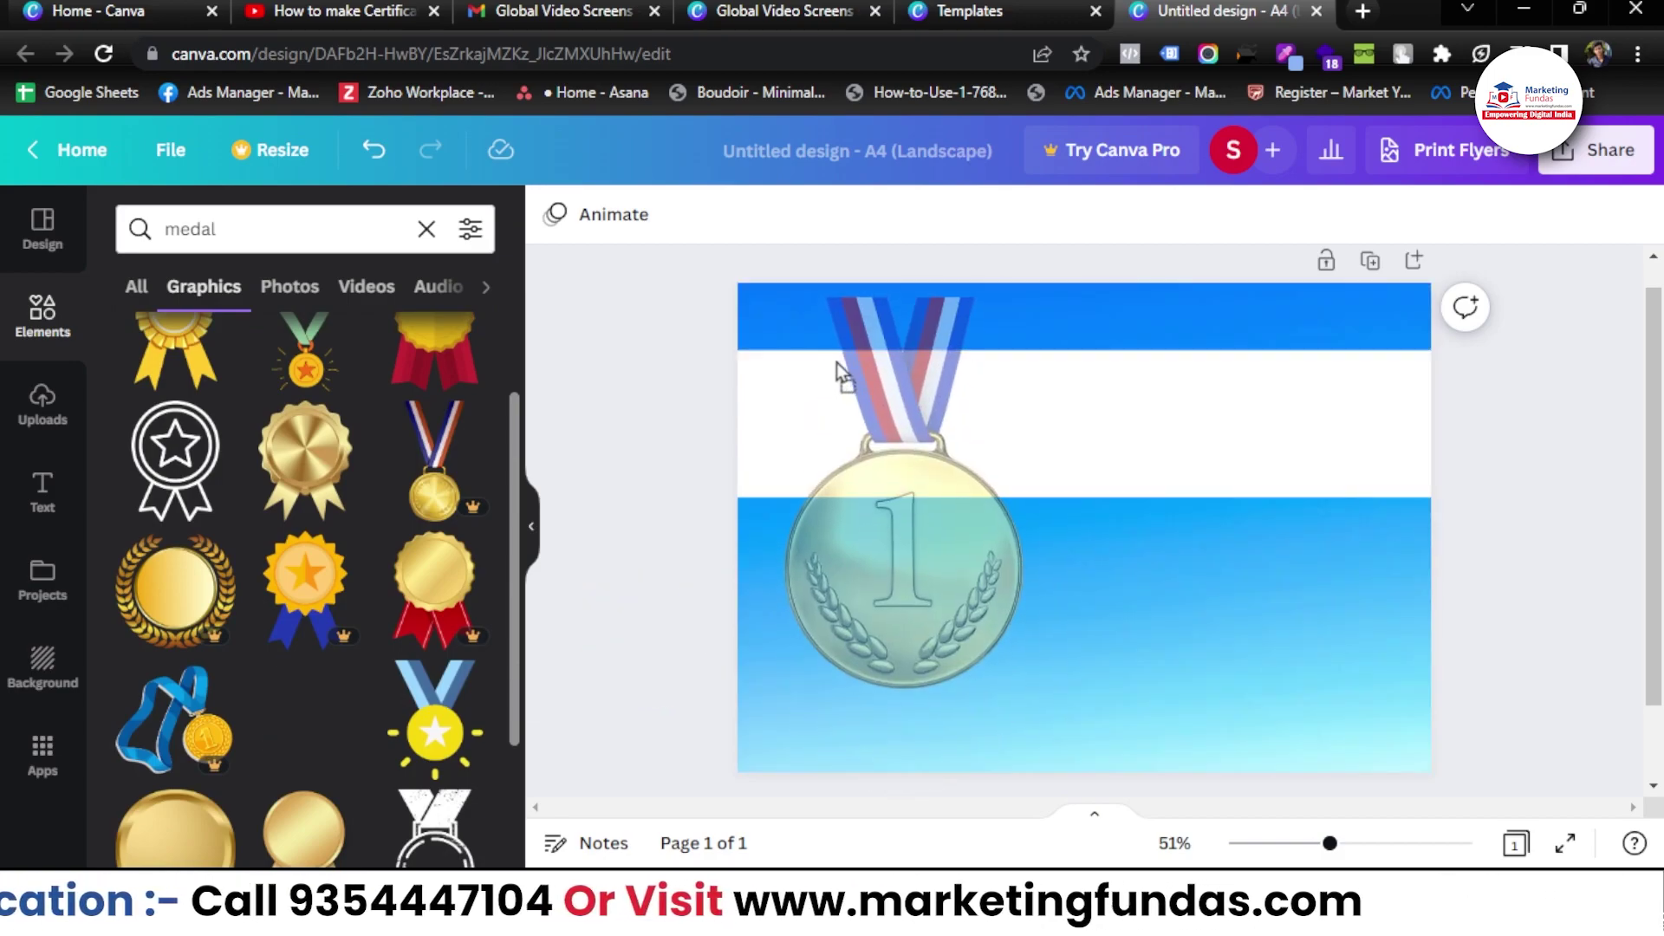
pyautogui.moveTo(762, 305); pyautogui.dragTo(902, 519)
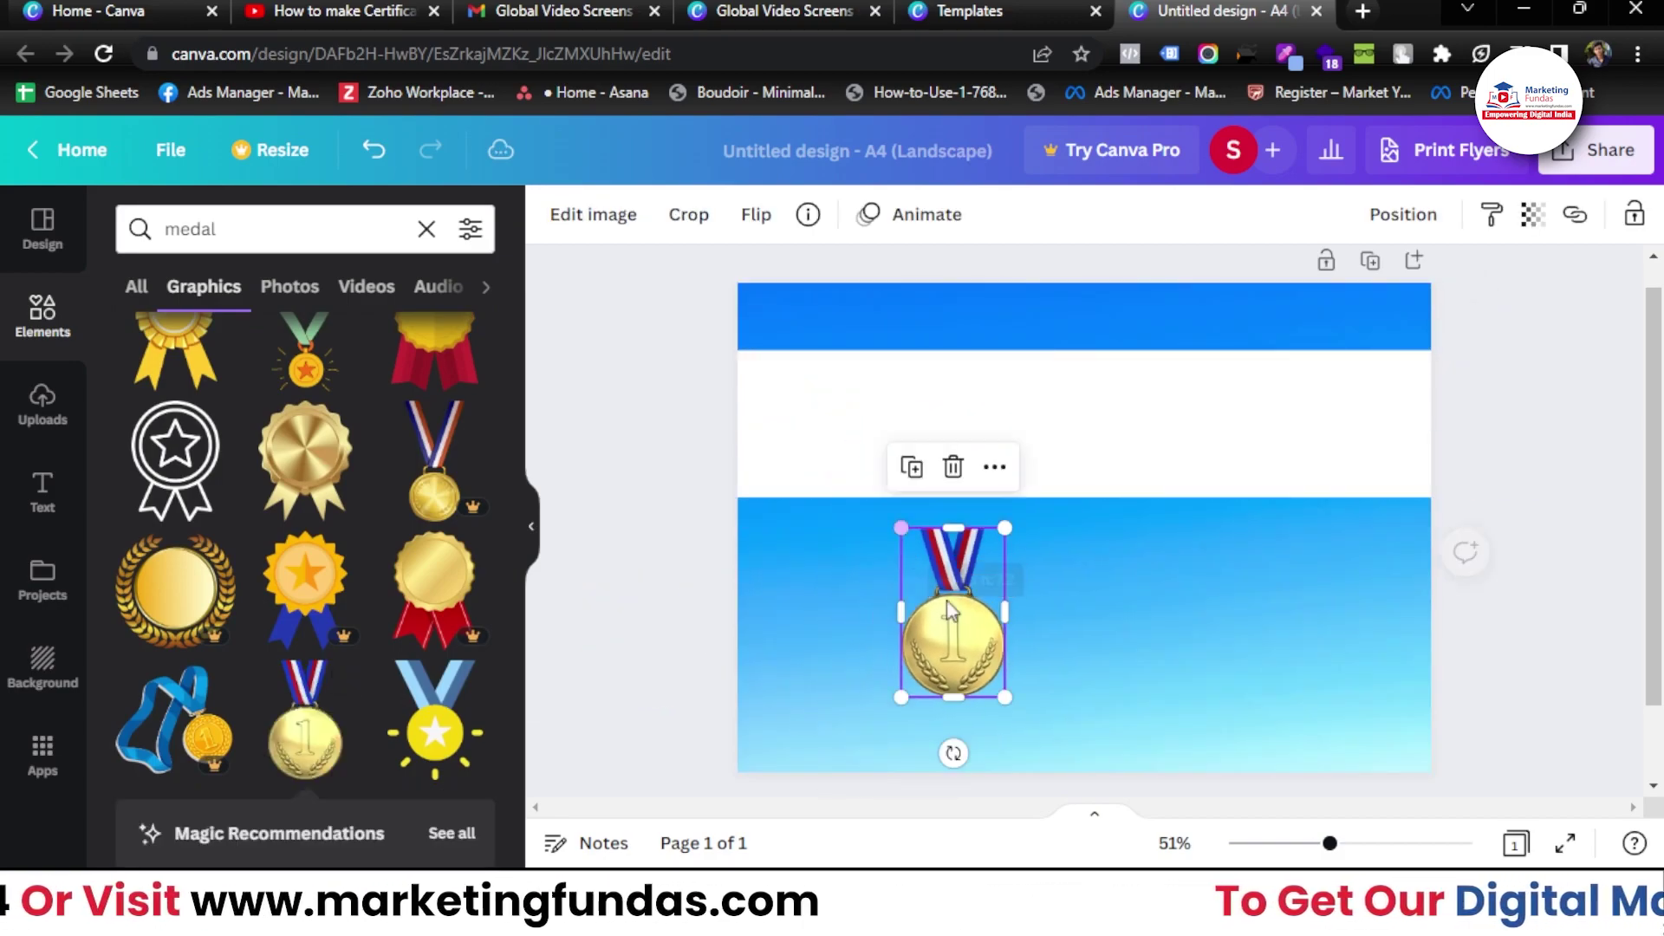
pyautogui.moveTo(969, 631); pyautogui.dragTo(830, 395)
pyautogui.moveTo(869, 451); pyautogui.dragTo(916, 527)
pyautogui.click(656, 475)
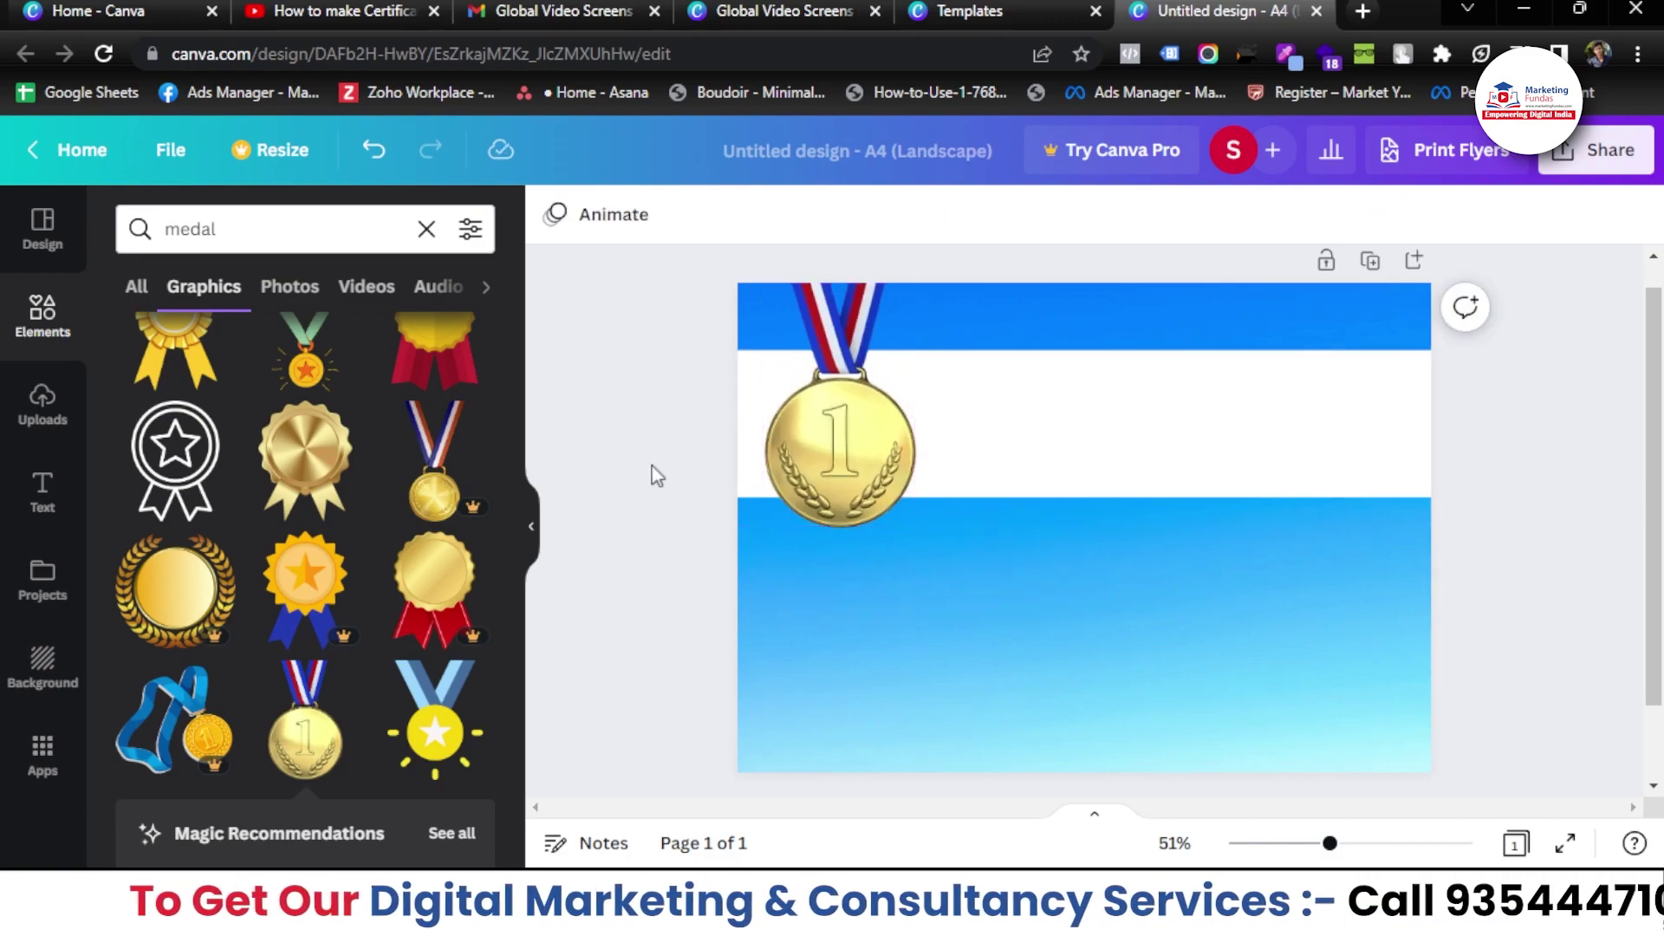
pyautogui.click(40, 487)
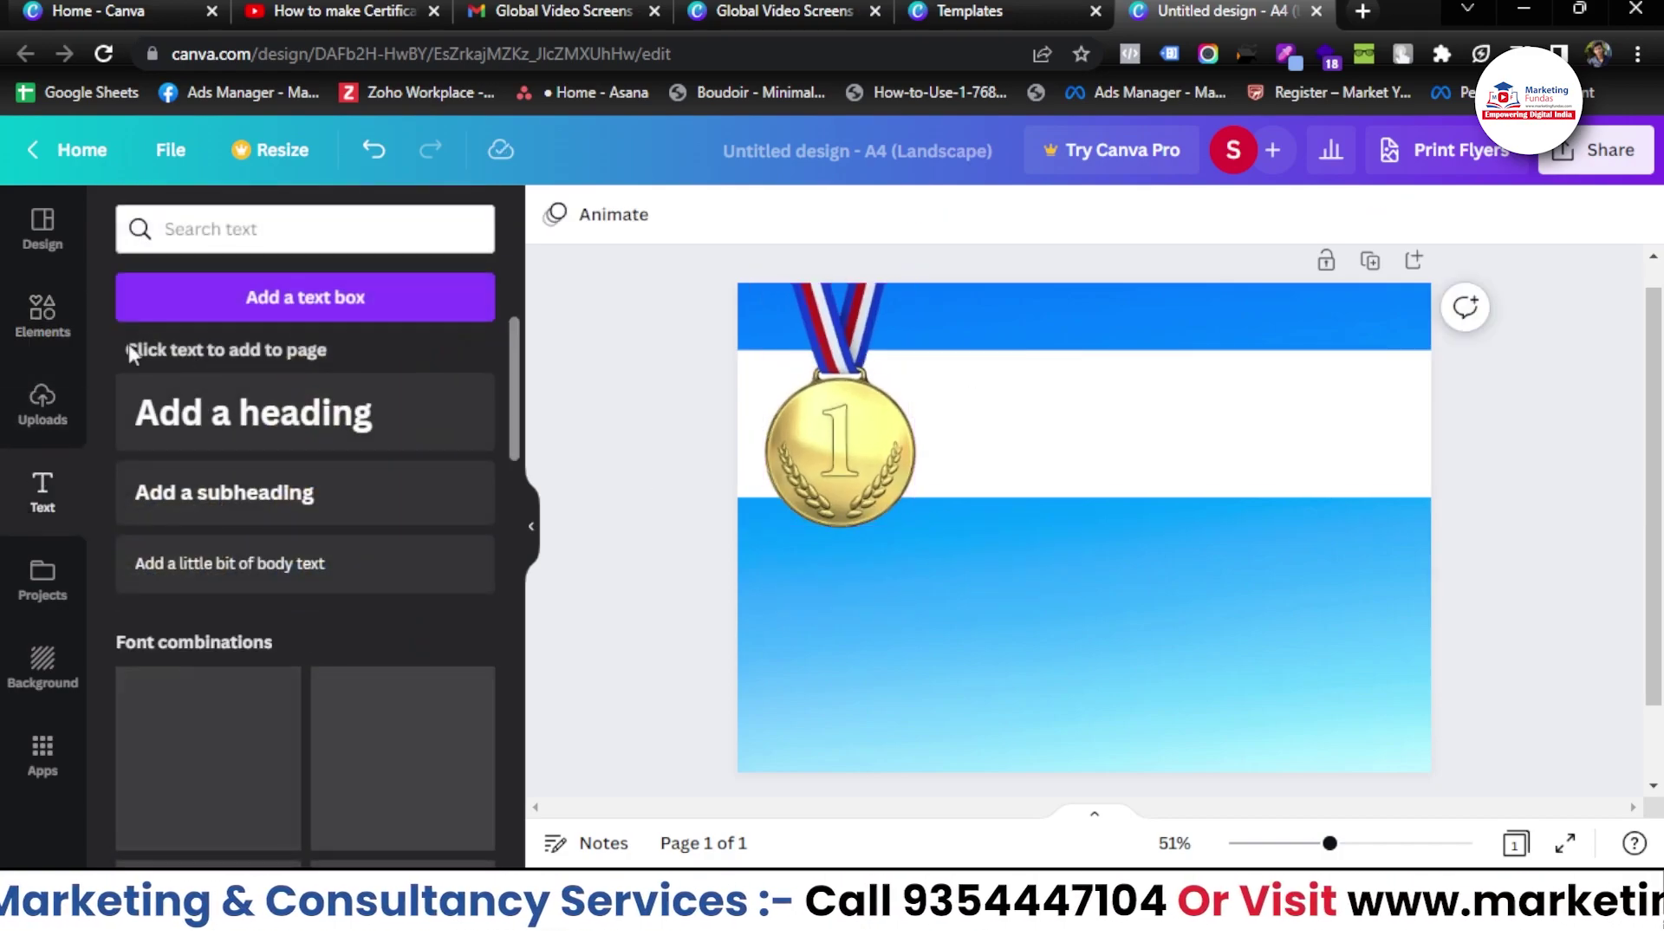
# - Add a 'Marketing Fundas' heading at the top-right and colour it white
pyautogui.click(258, 425)
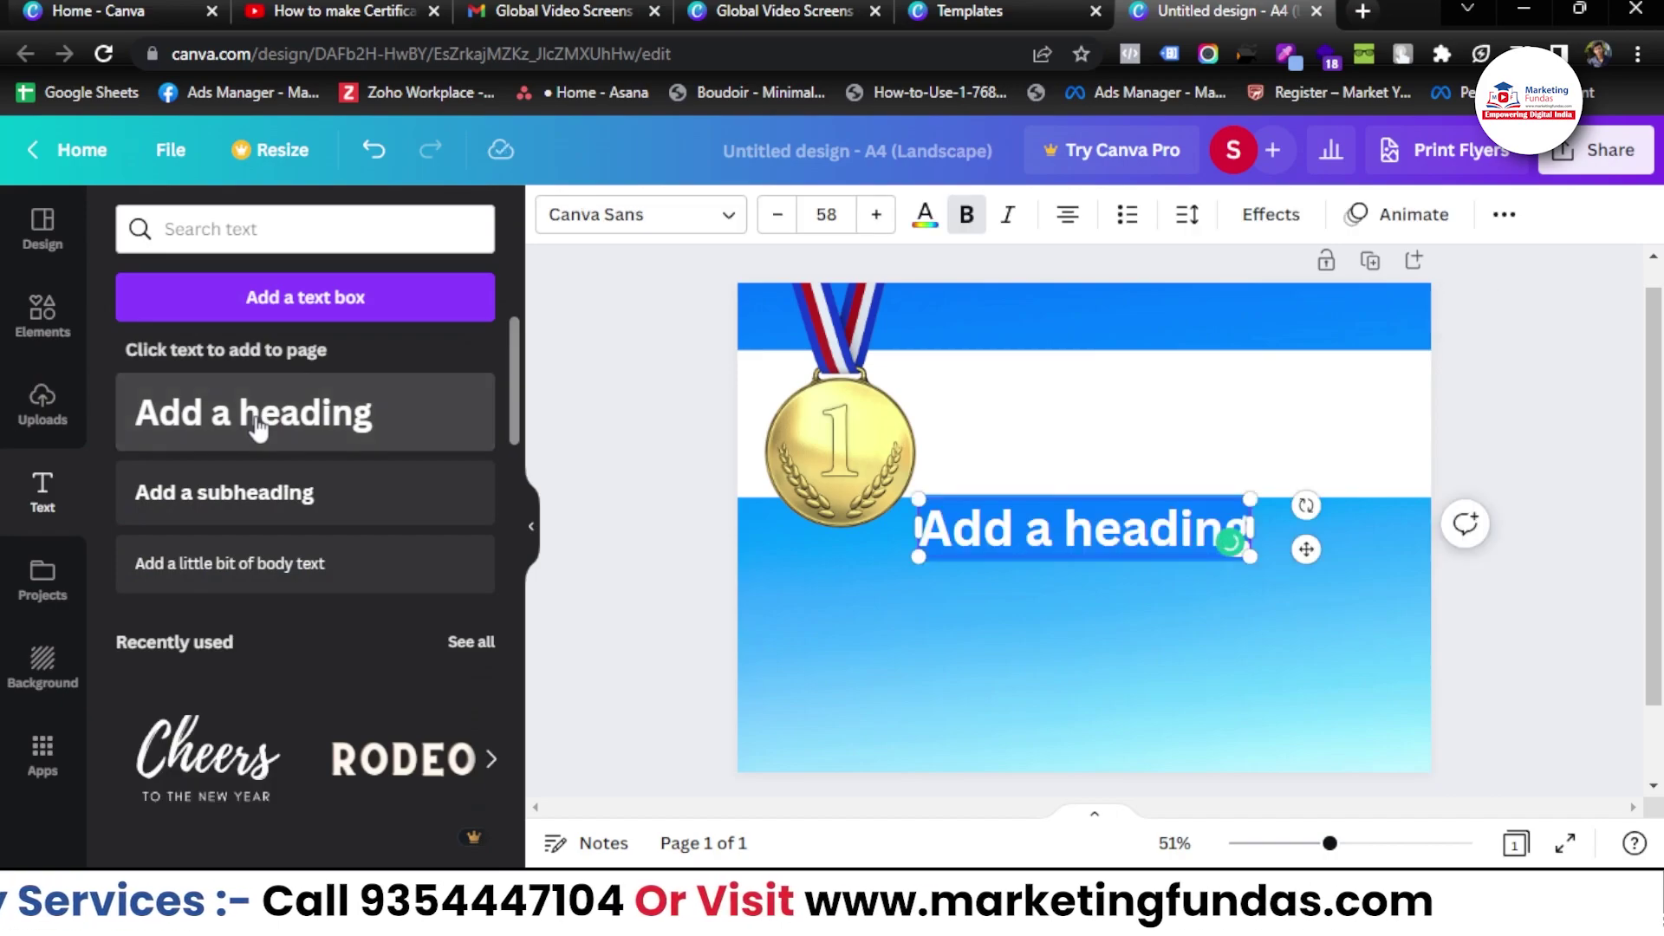
pyautogui.write('Marketing Fu')
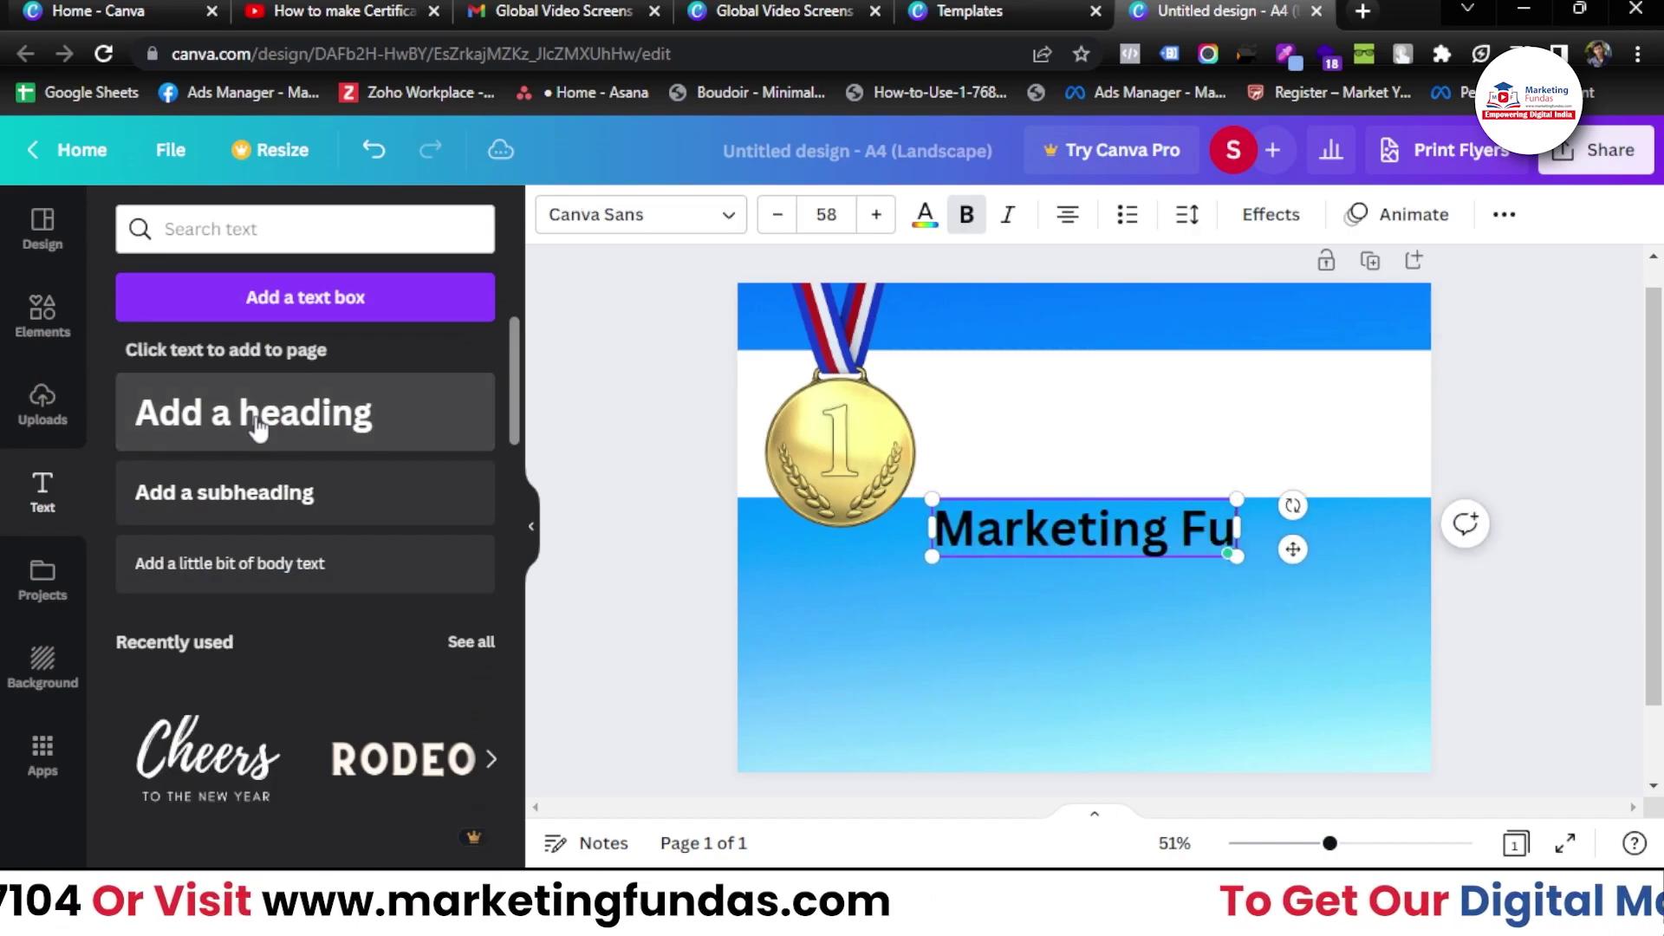
pyautogui.write('ndas')
pyautogui.moveTo(1342, 549); pyautogui.dragTo(1468, 345)
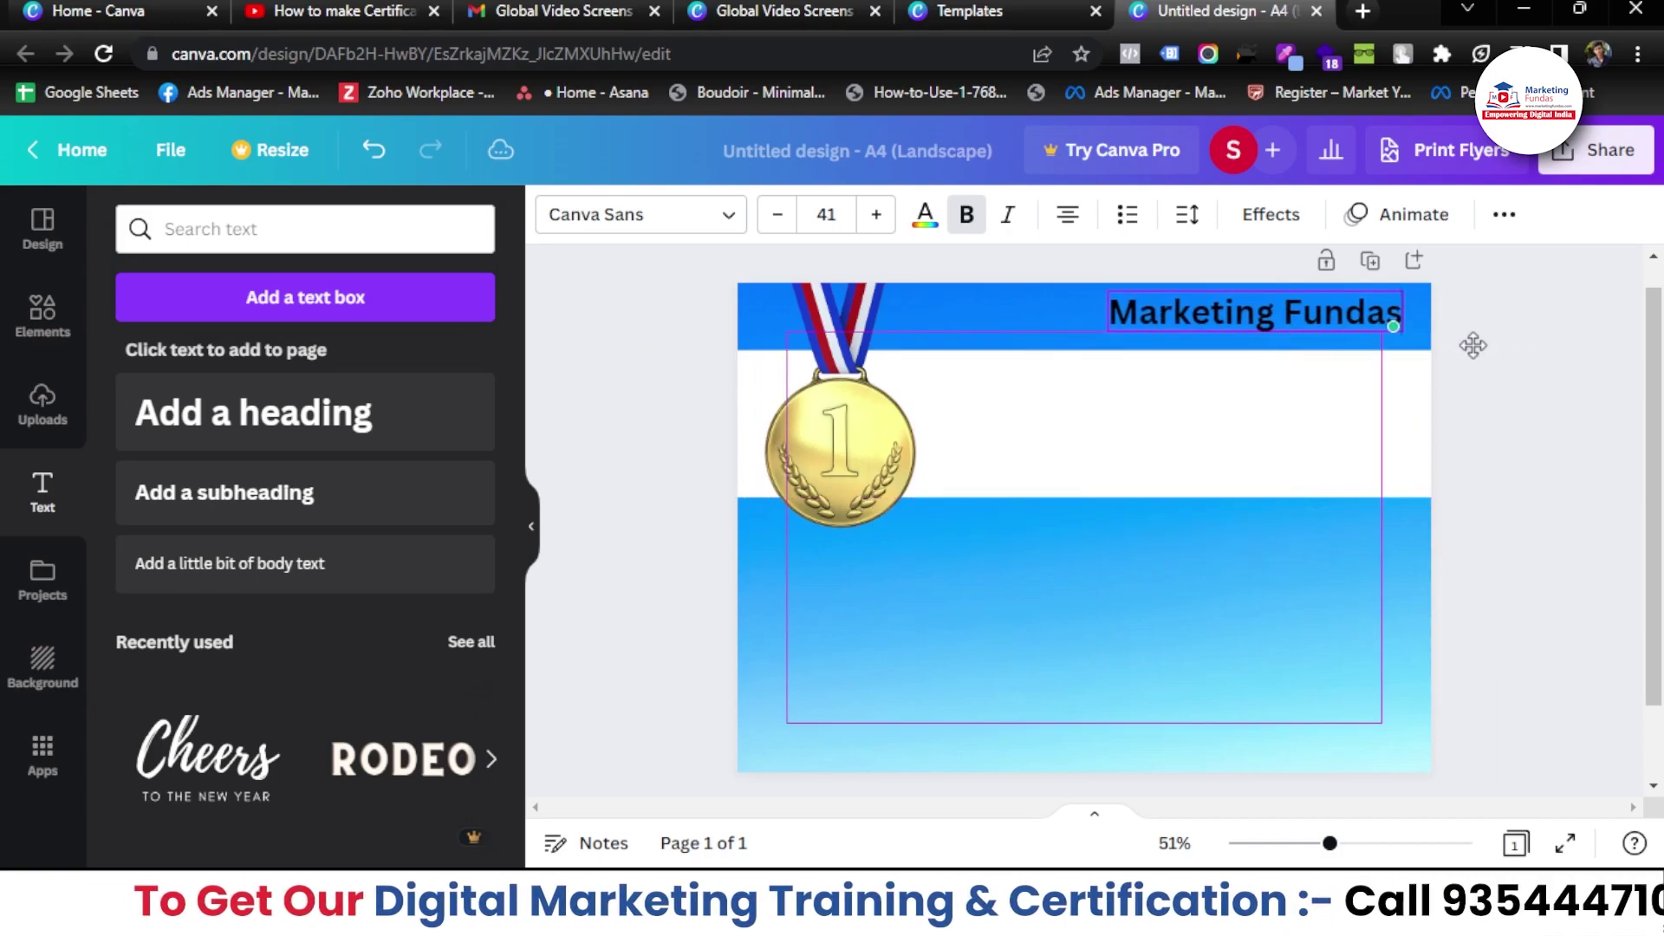
pyautogui.click(926, 215)
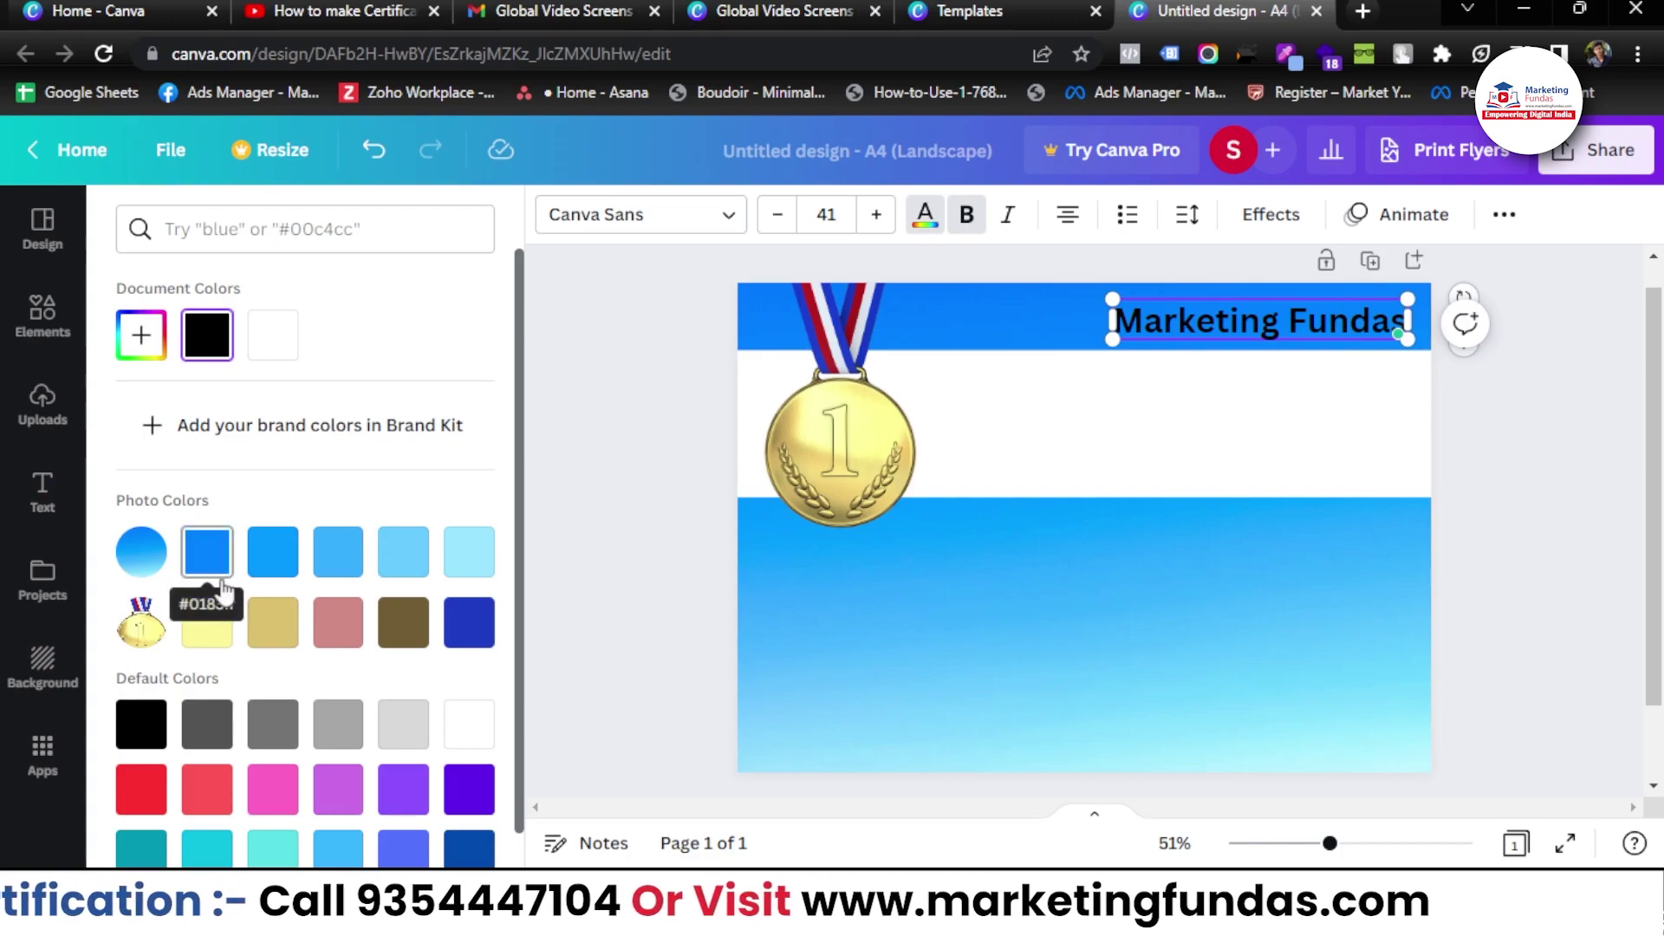
pyautogui.click(460, 735)
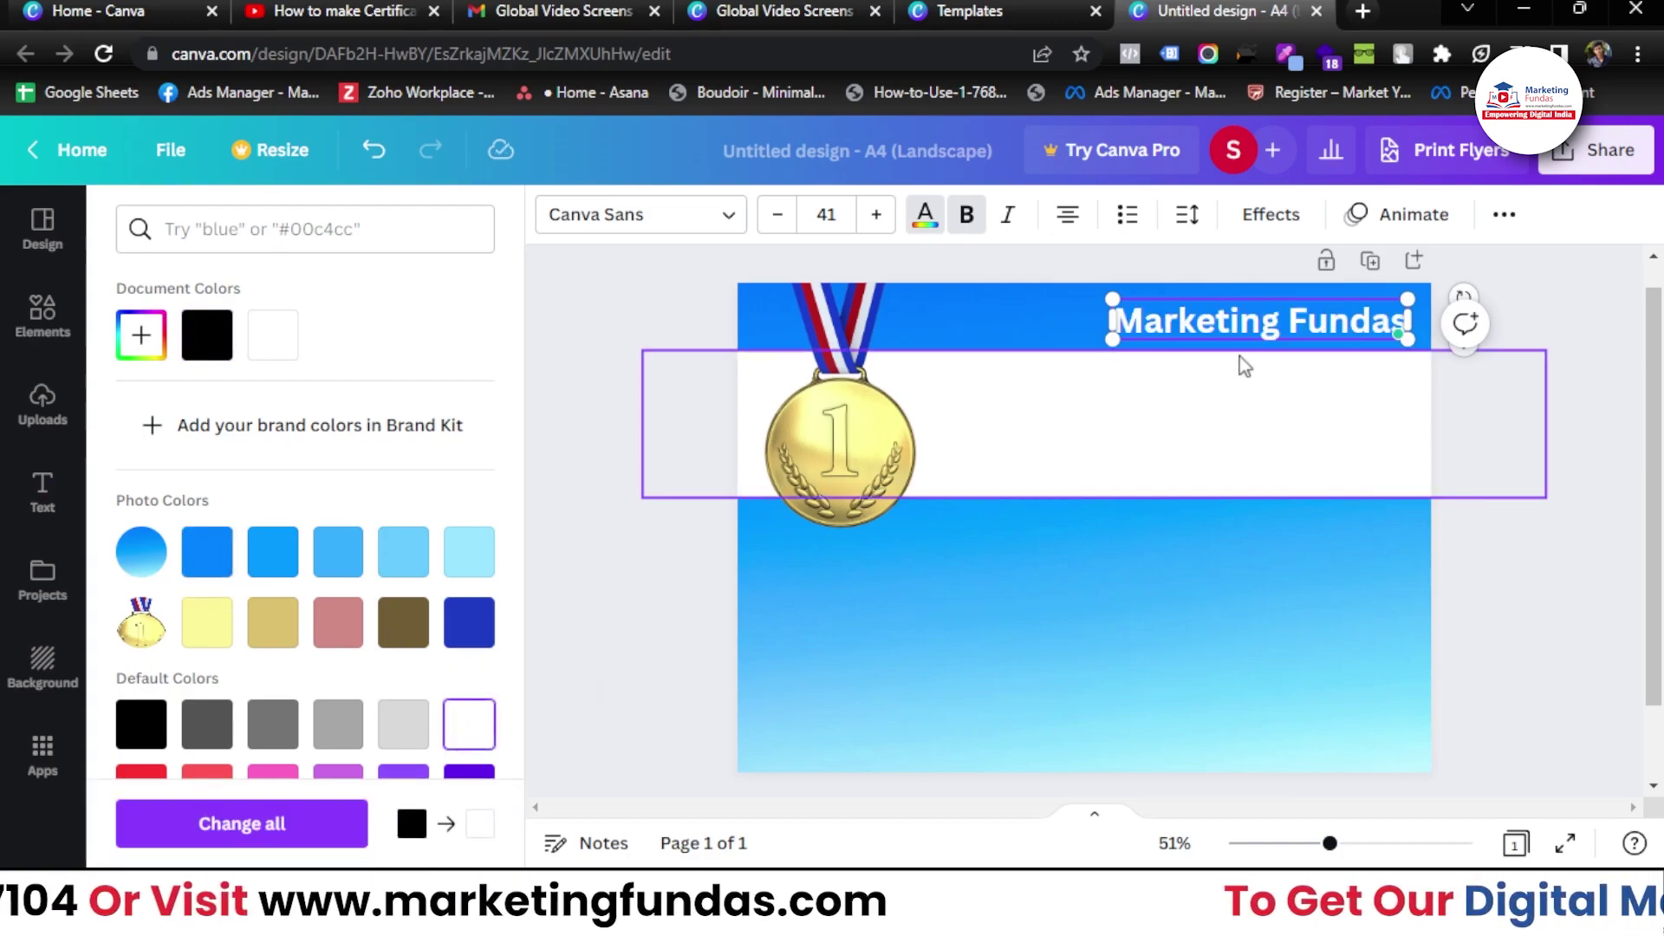
# - Set the Marketing Fundas heading font to Anonymous Pro
pyautogui.click(616, 215)
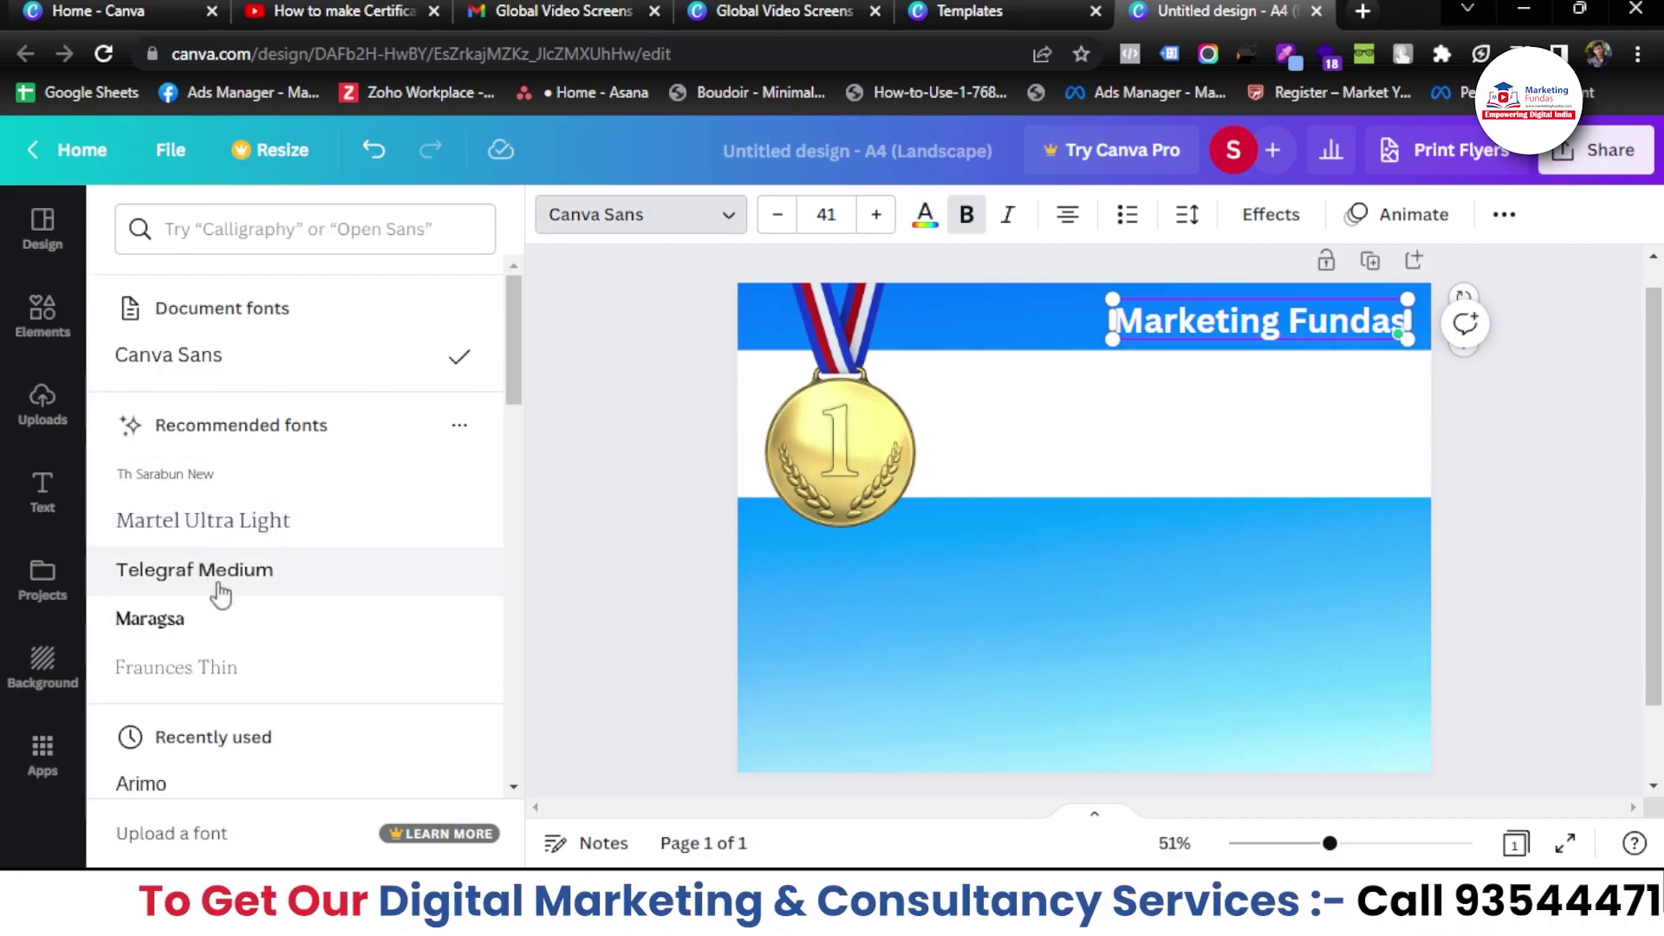
pyautogui.click(216, 572)
pyautogui.scroll(-6, 247, 492)
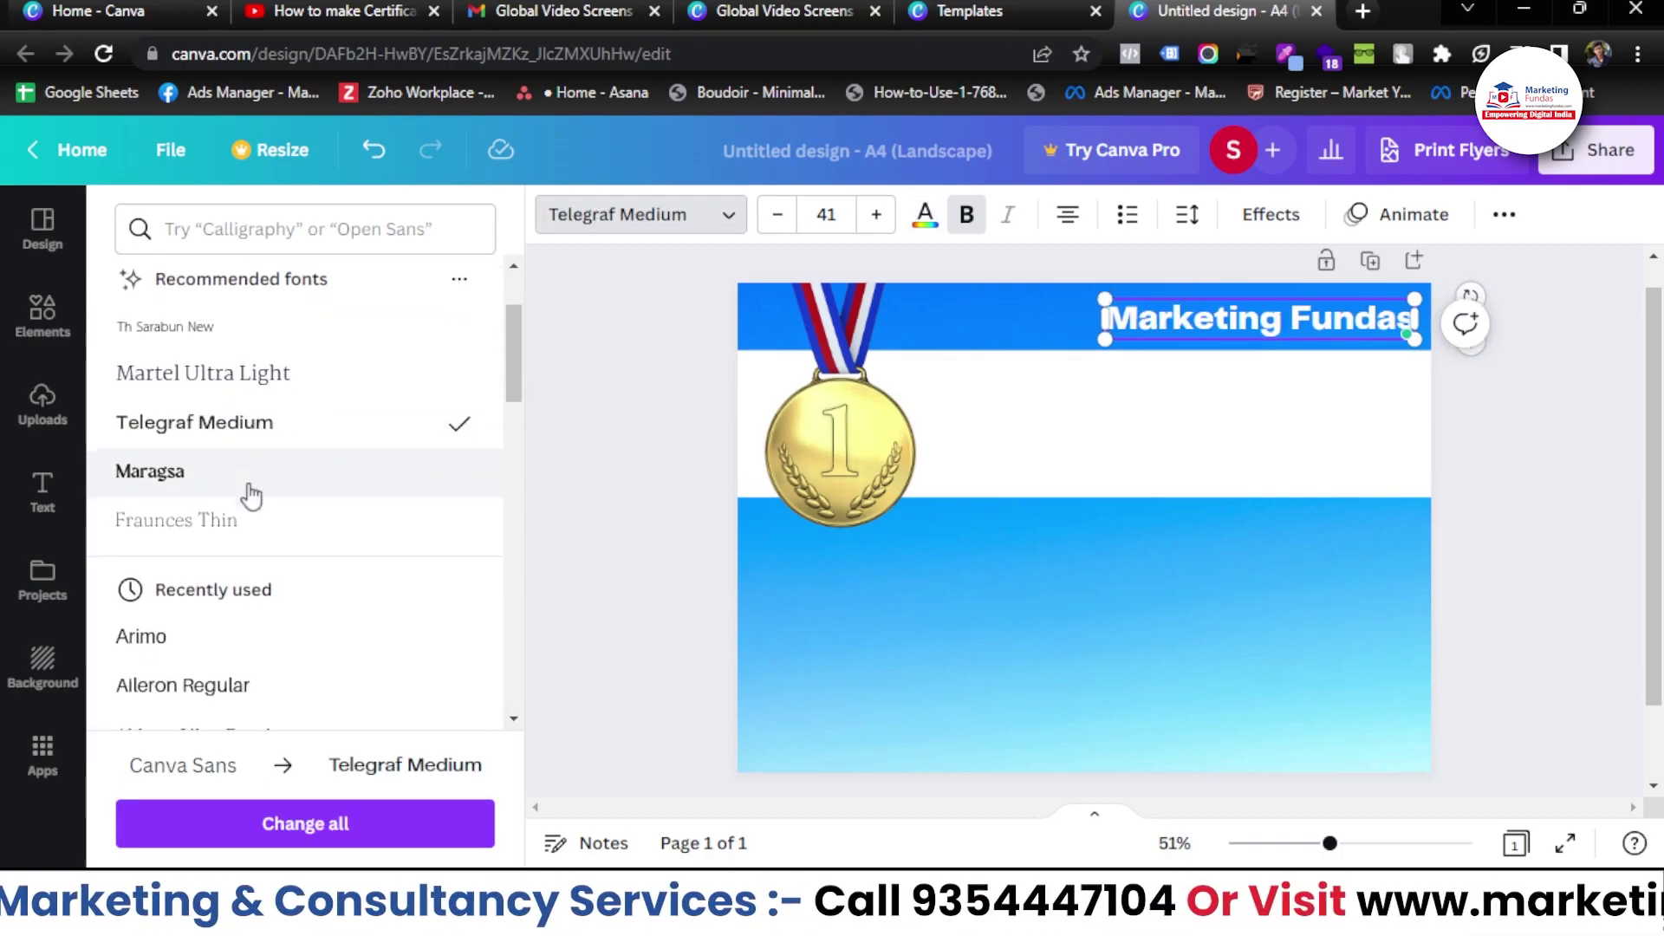
pyautogui.click(186, 434)
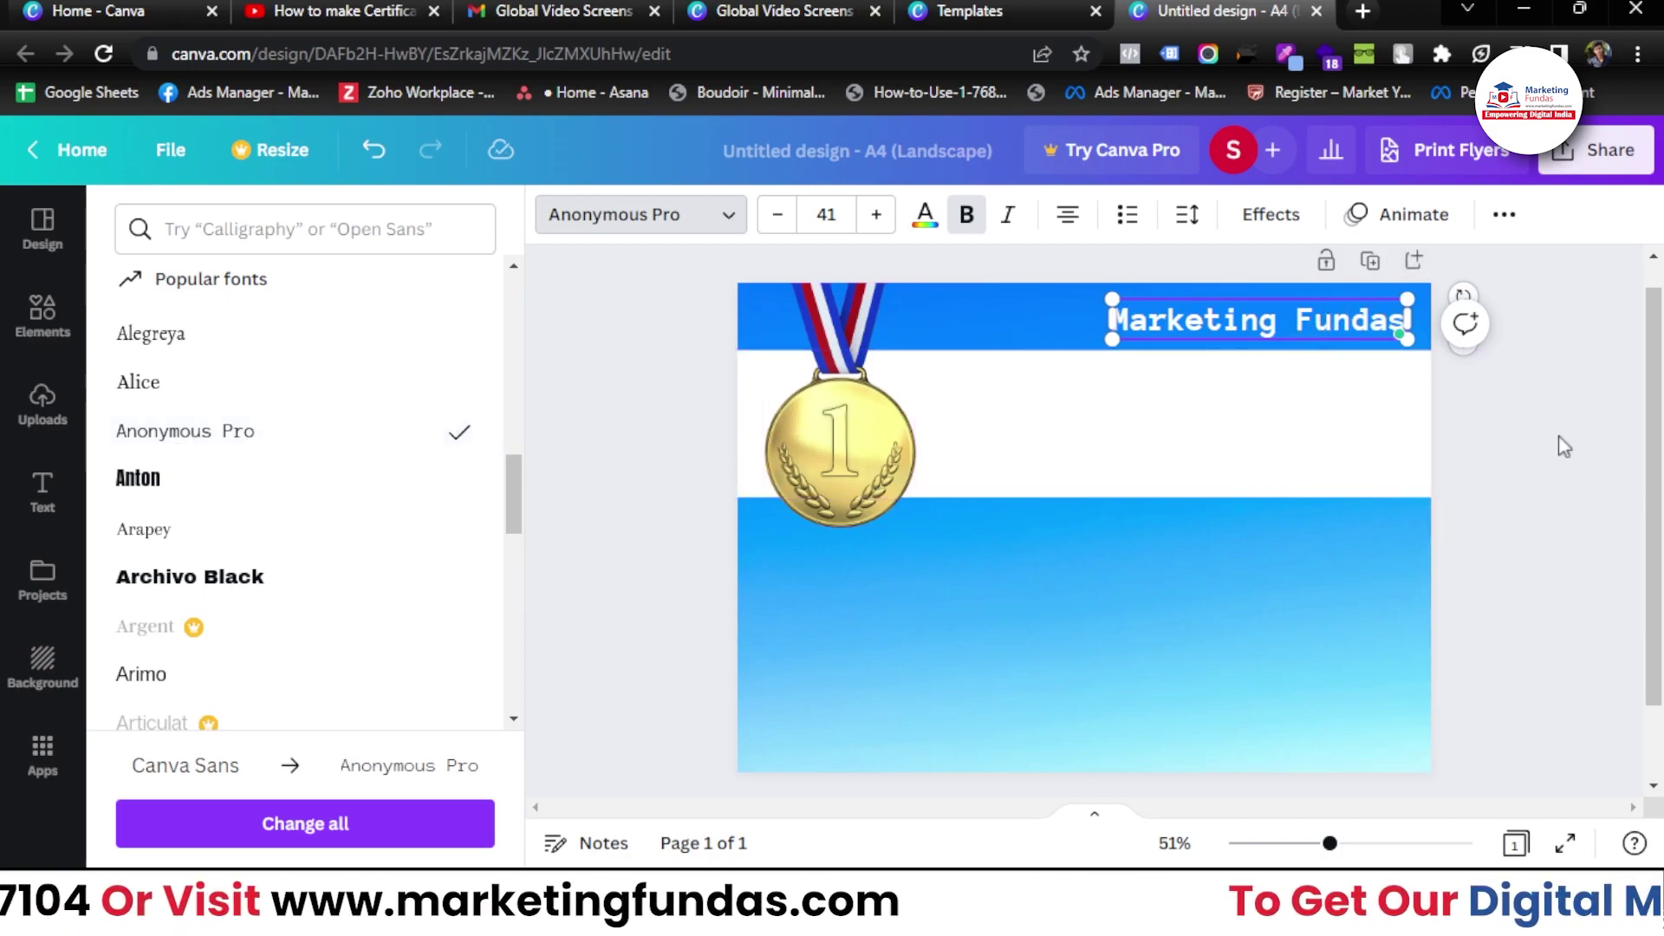
pyautogui.press('Escape')
pyautogui.click(1510, 468)
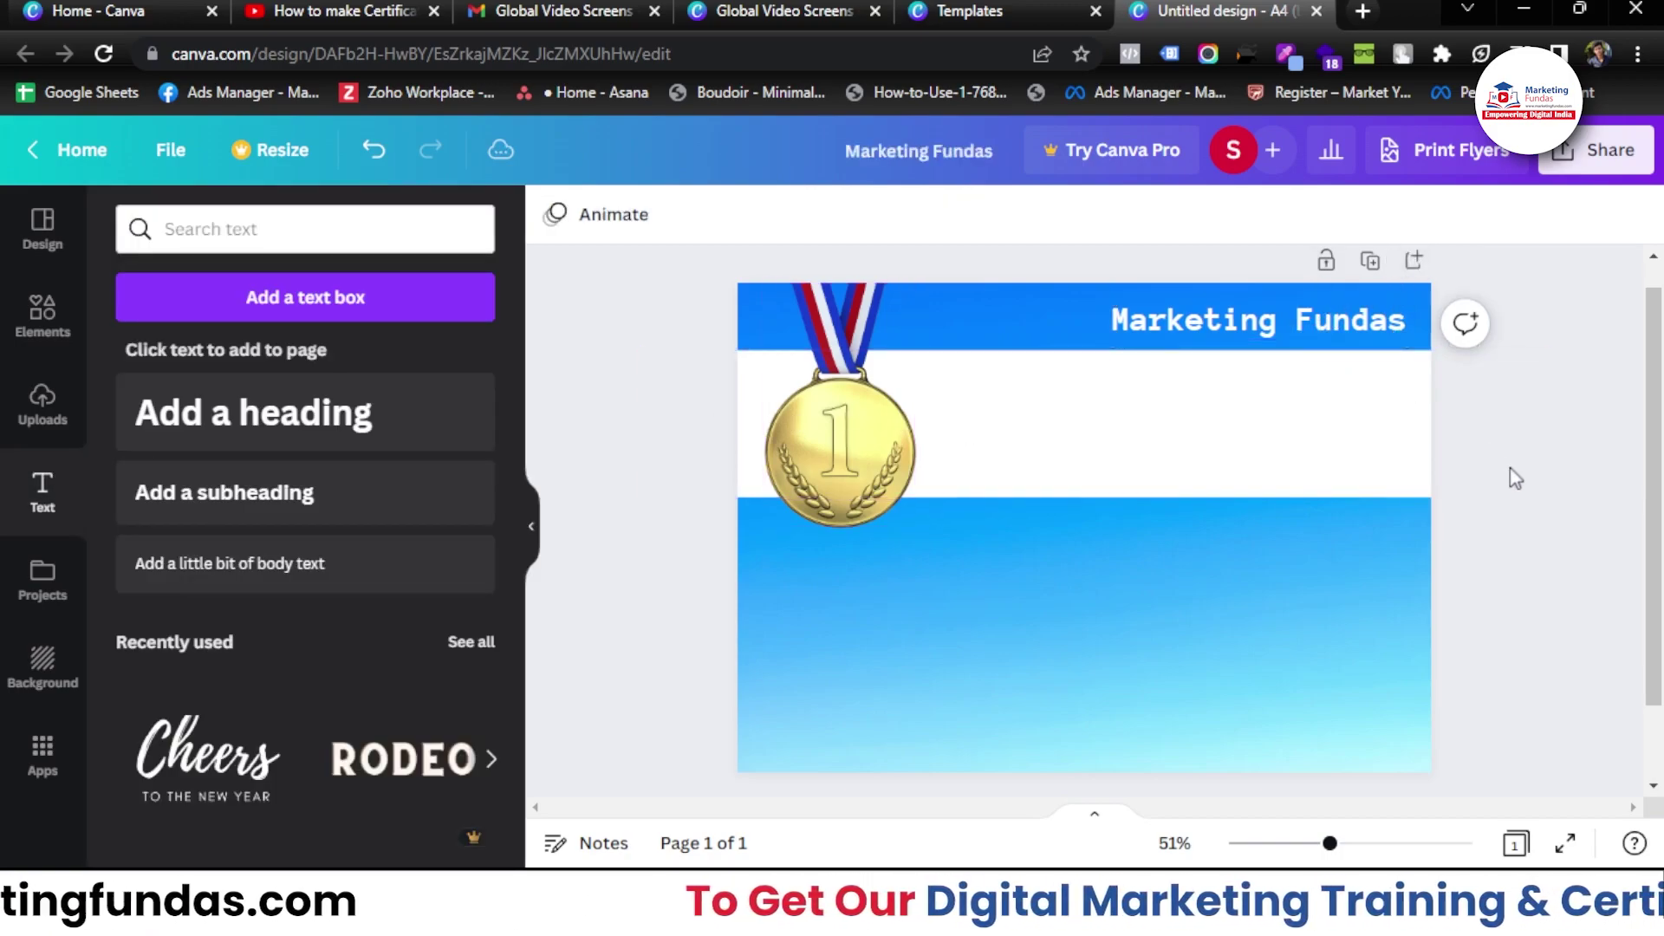
pyautogui.click(1291, 321)
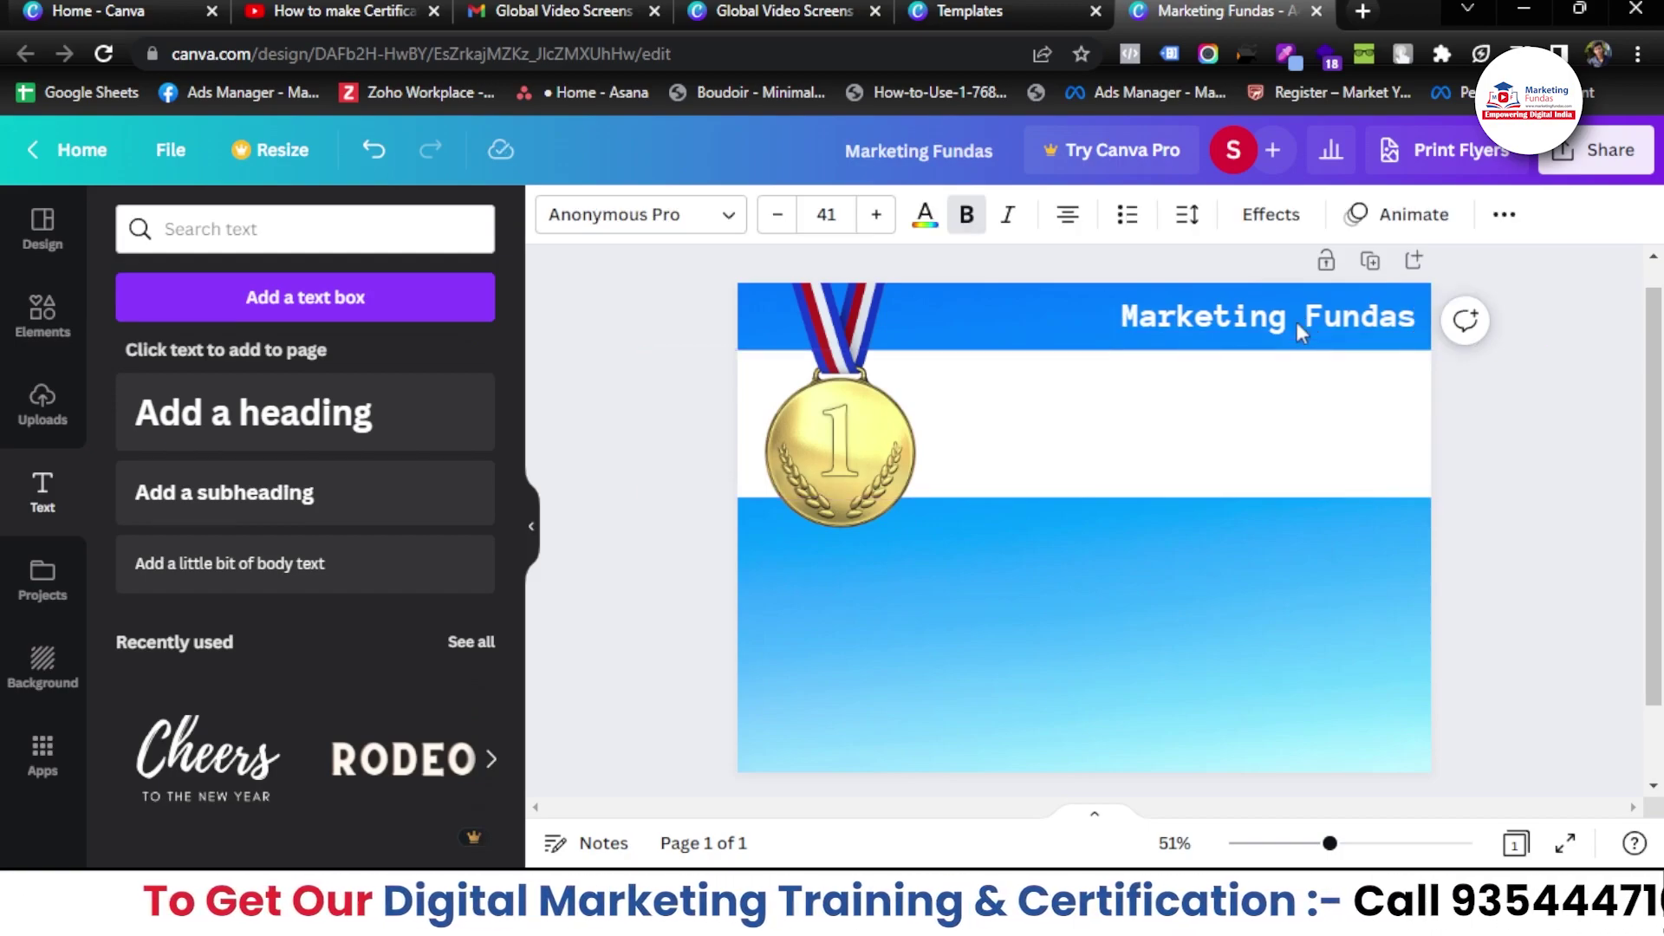
pyautogui.click(1568, 533)
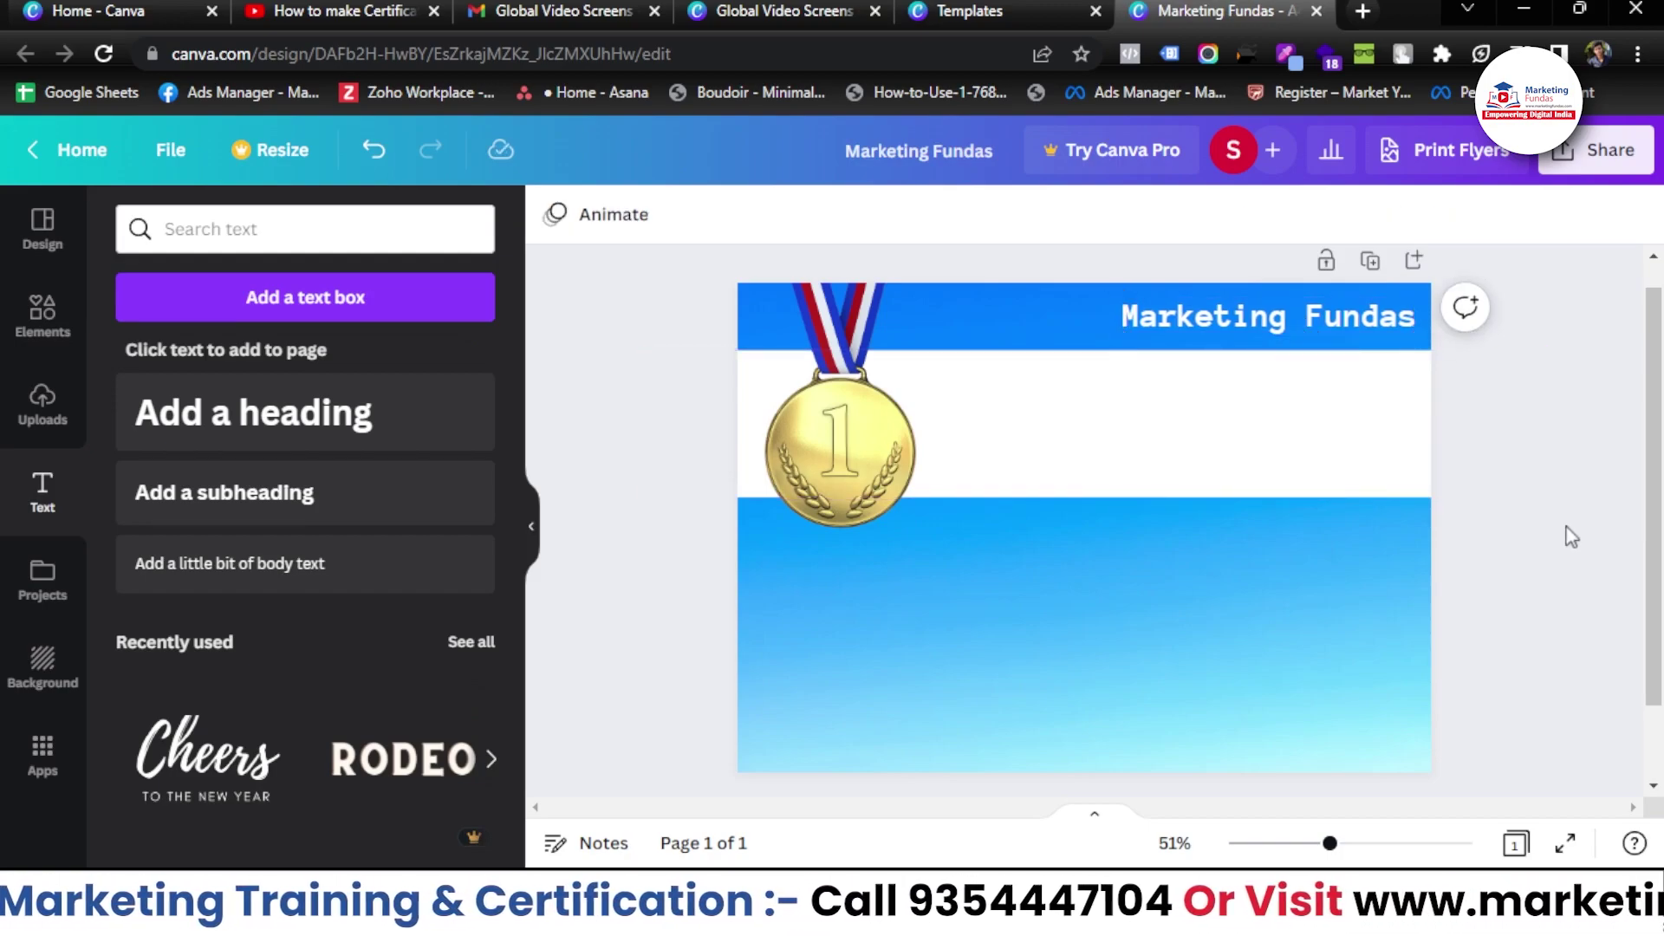
# - Add a black 'Completion Certificate' heading on the white band in the Alice font
pyautogui.click(240, 427)
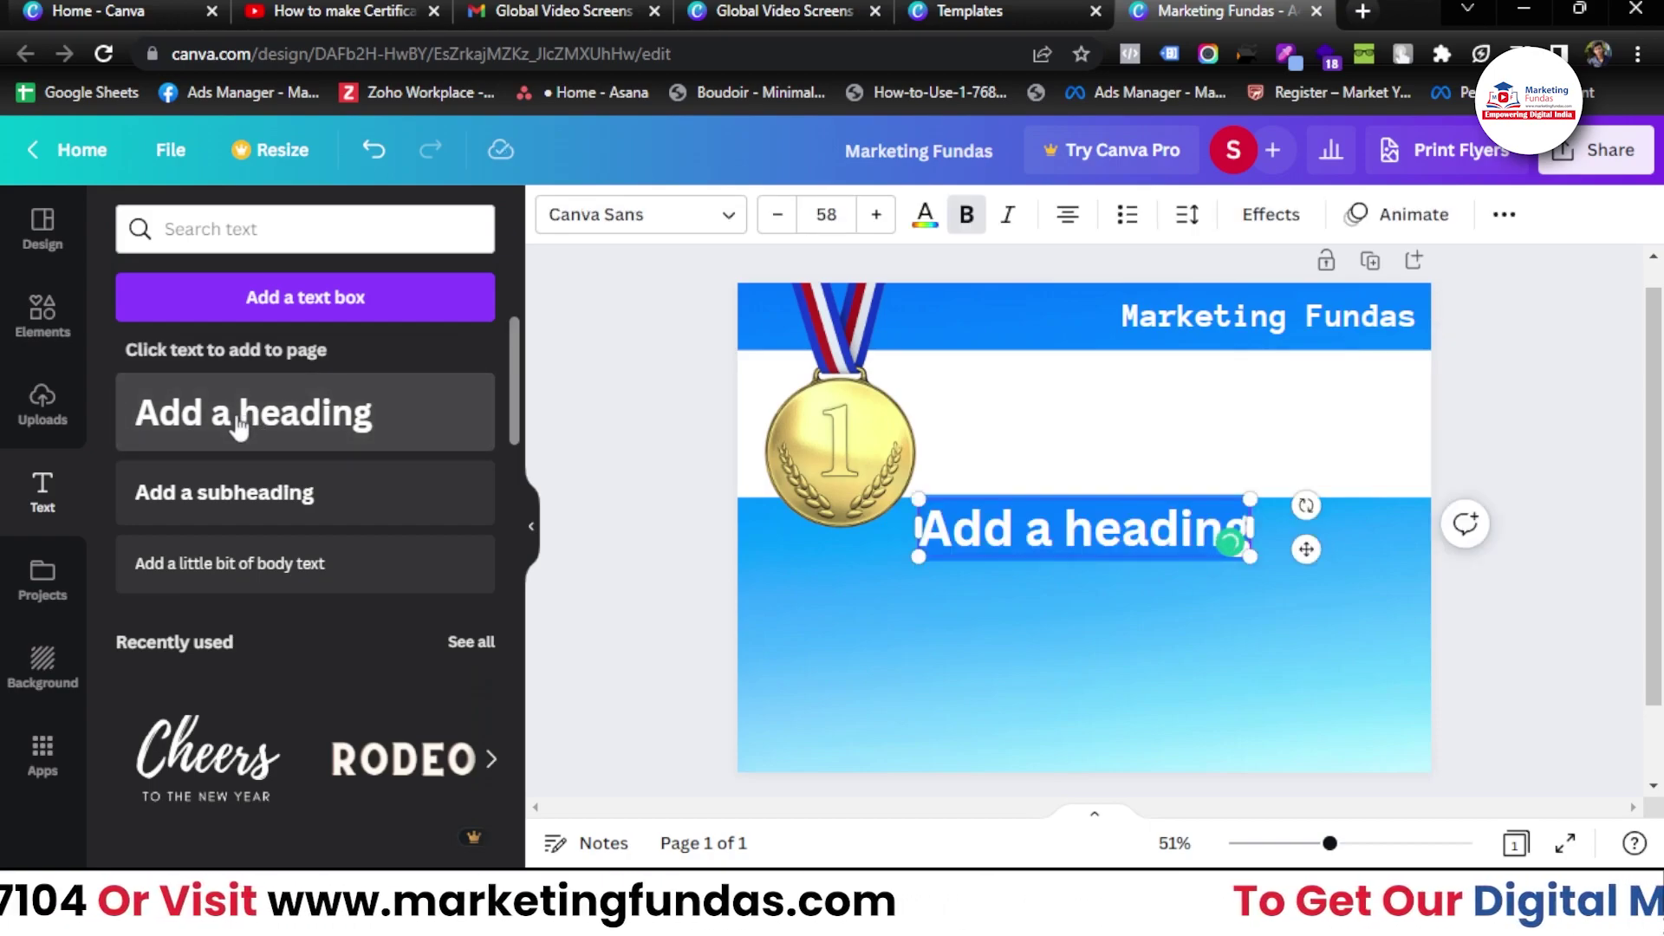
pyautogui.write('Complition Completion Certi')
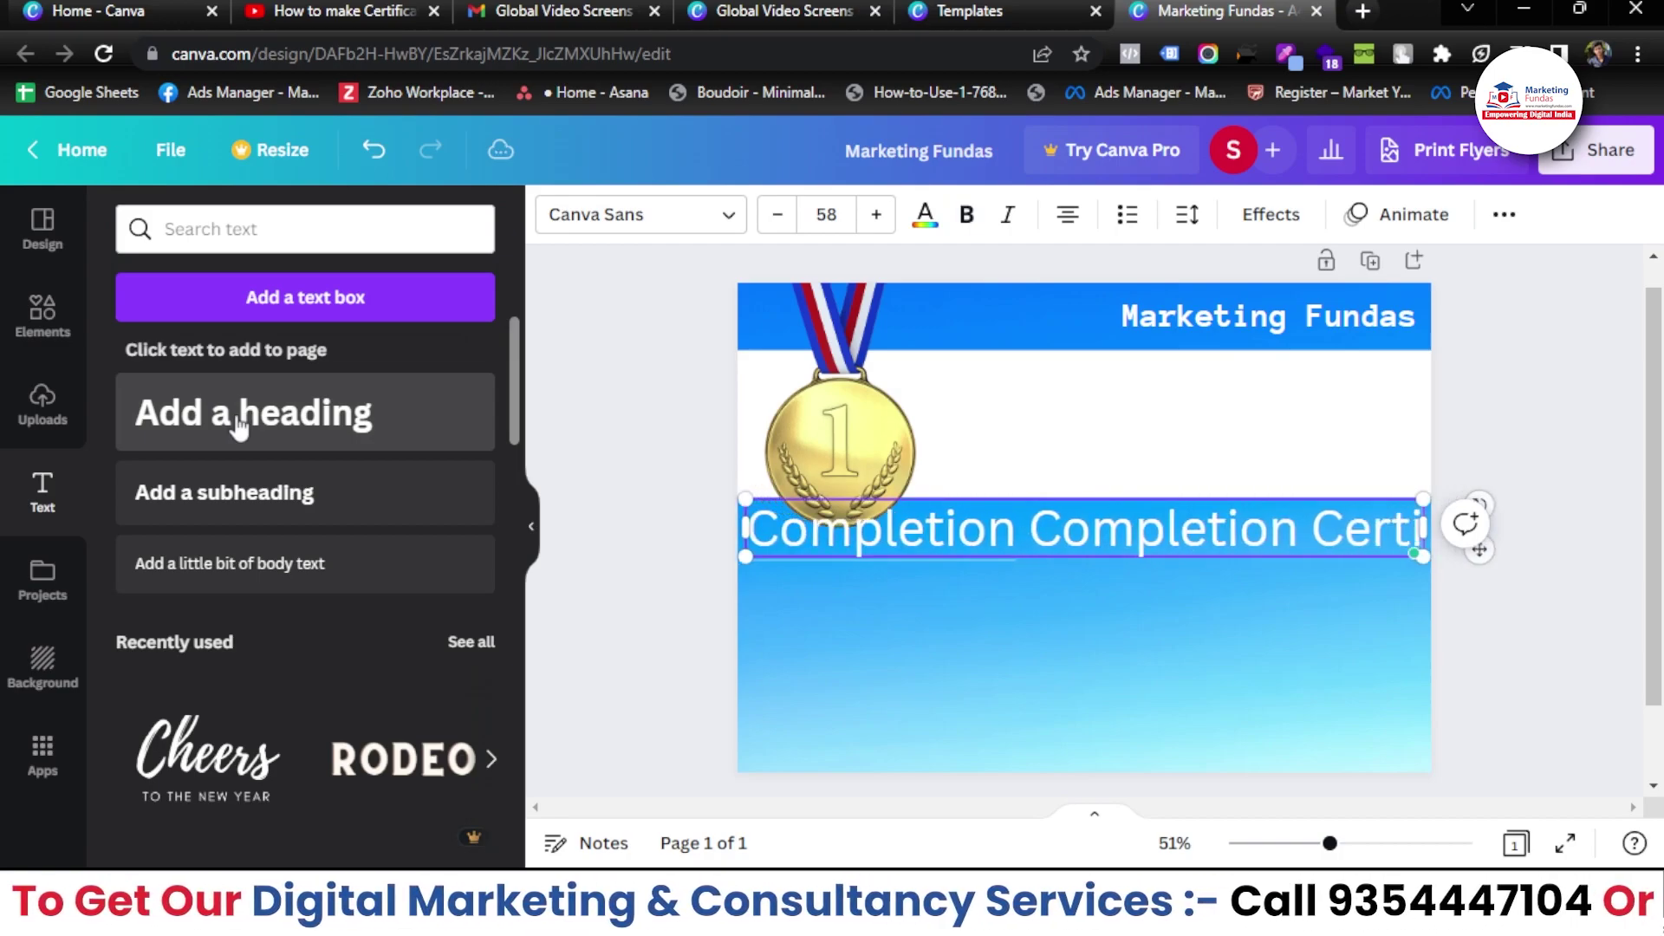
pyautogui.hotkey('ctrl', 'z')
pyautogui.hotkey('ctrl', 'z')
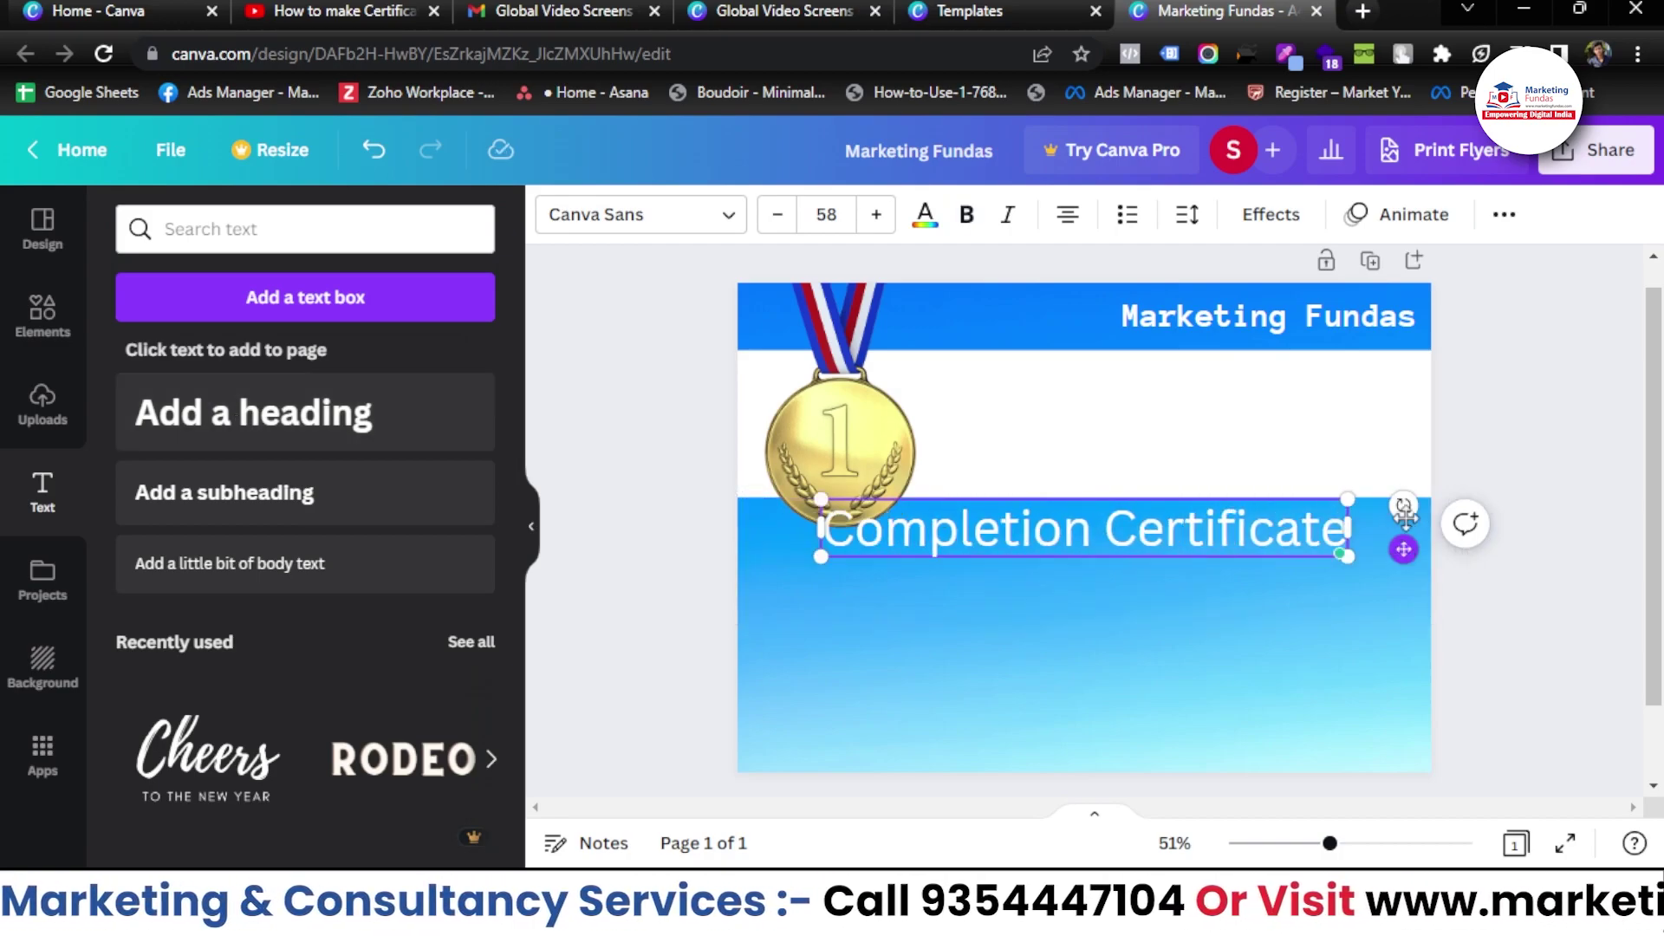
pyautogui.hotkey('ctrl', 'z')
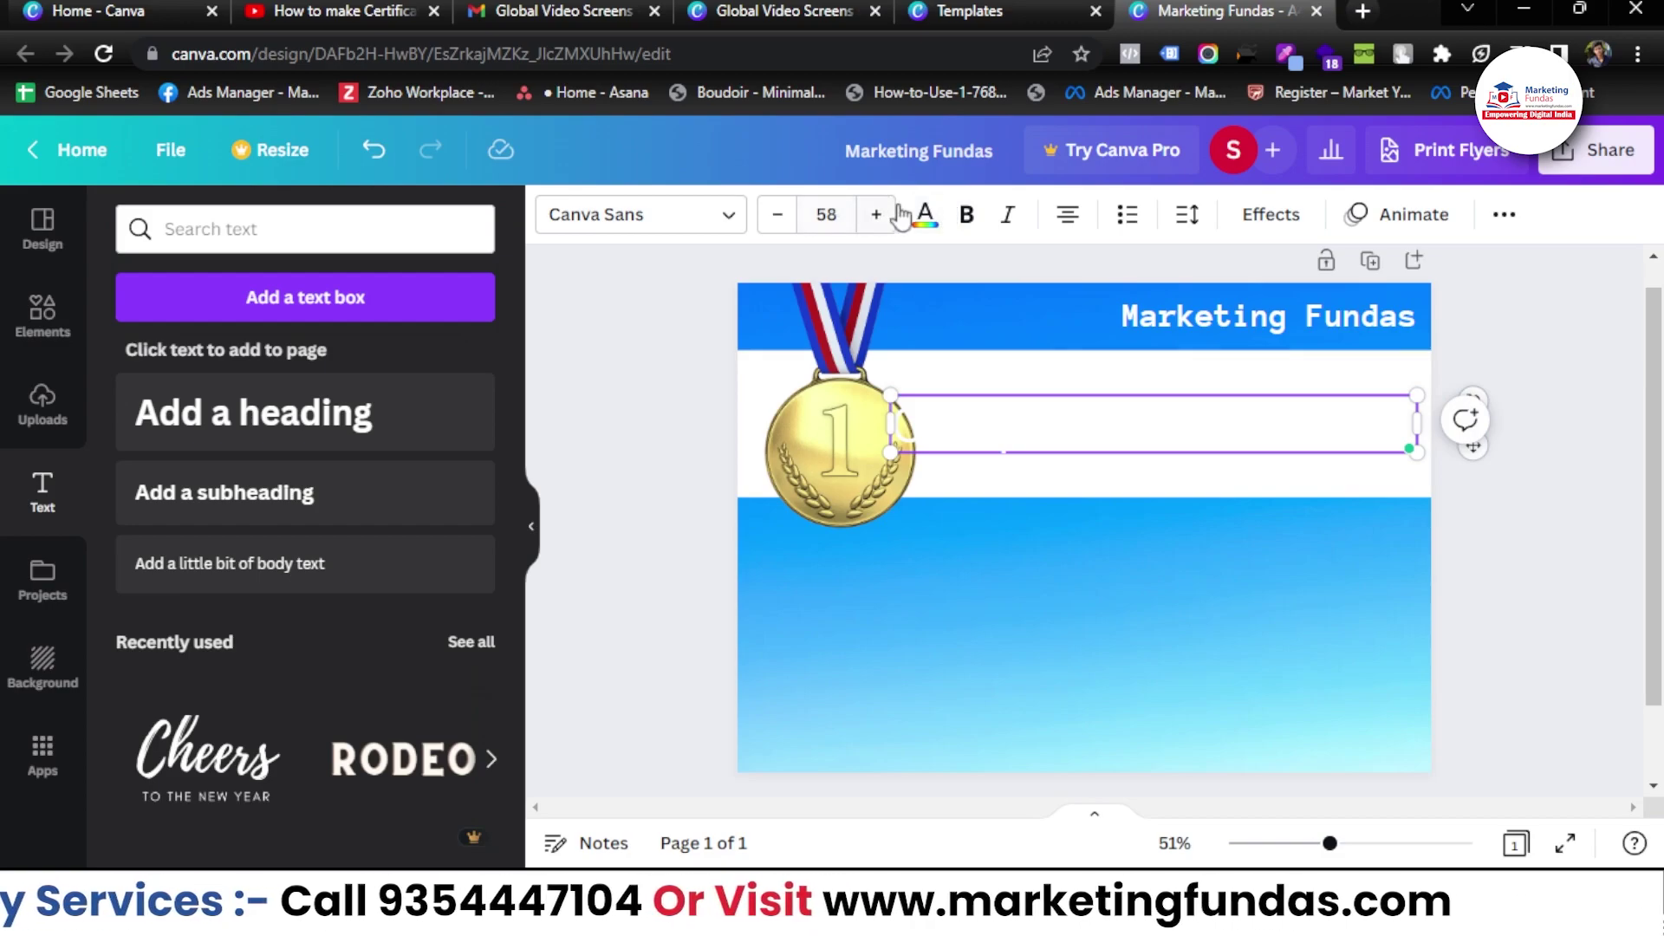
pyautogui.click(924, 217)
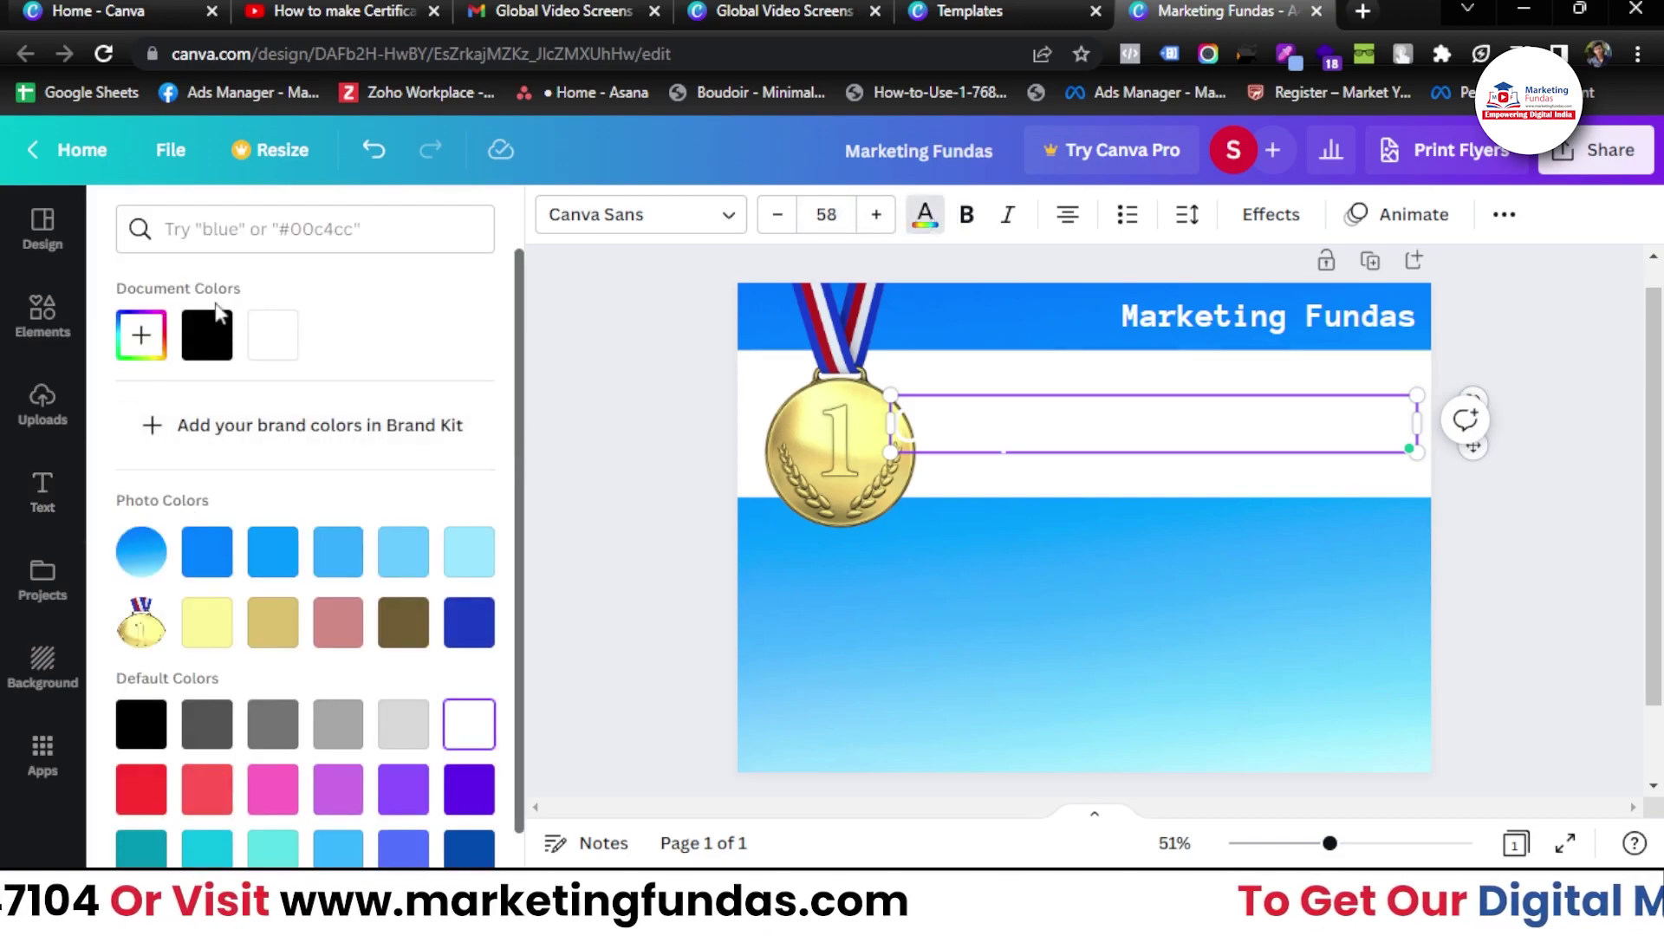
pyautogui.click(208, 334)
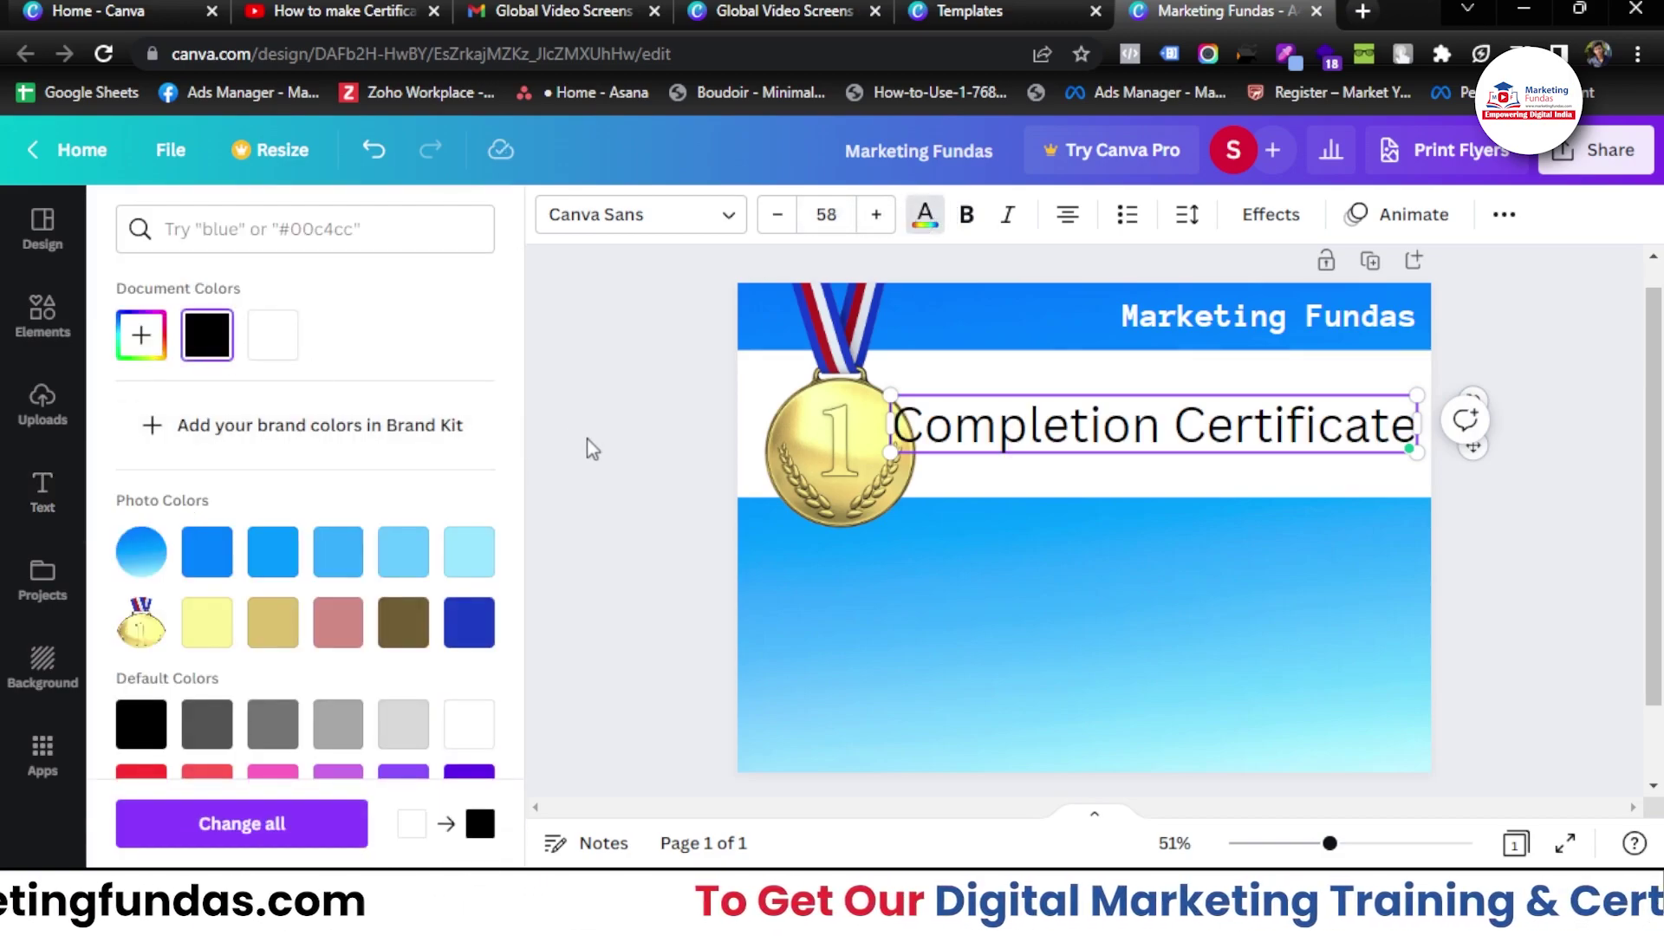
pyautogui.moveTo(889, 396); pyautogui.dragTo(937, 402)
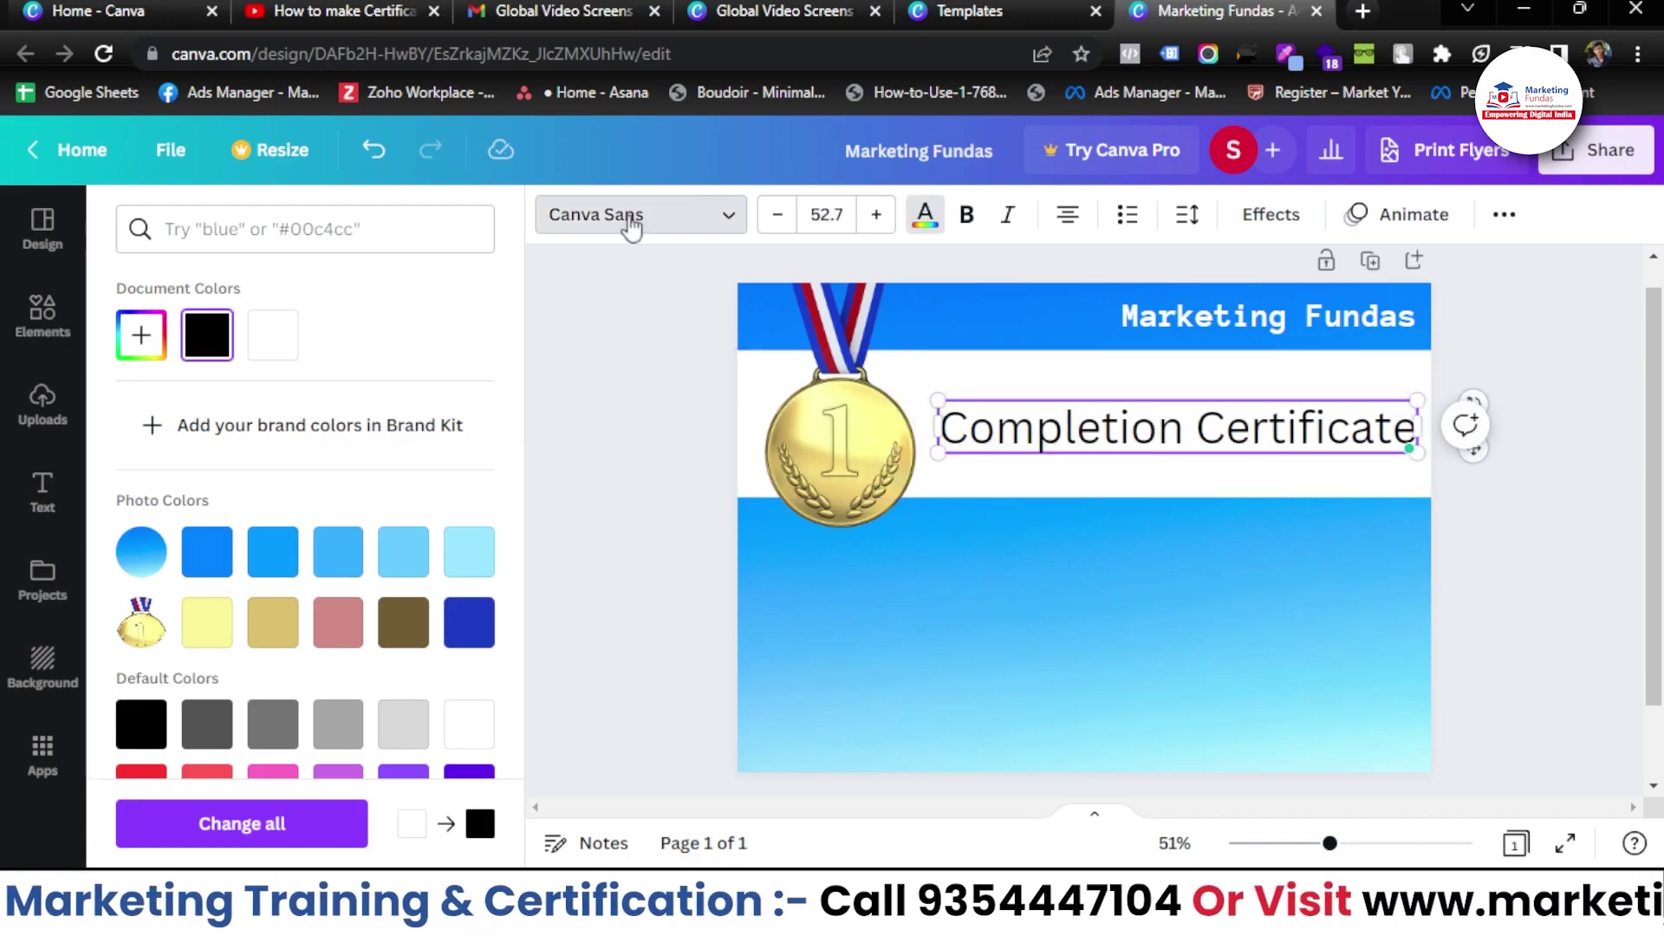
pyautogui.click(631, 227)
pyautogui.click(216, 378)
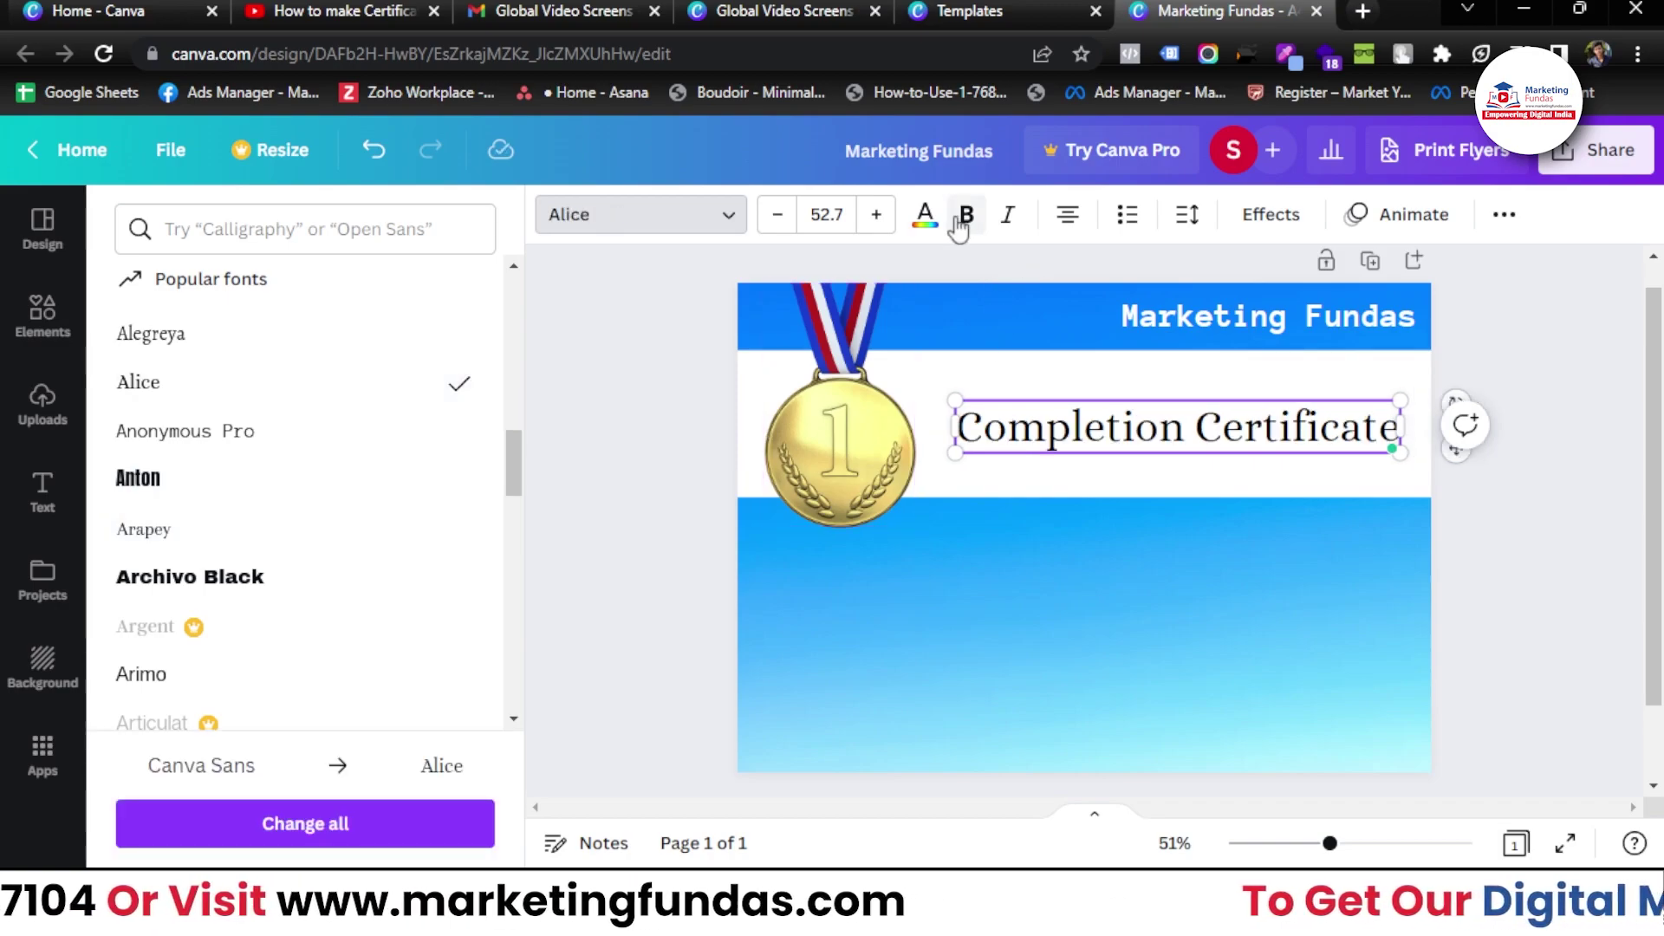
# - Make the heading bold and enlarge it to size 57.8
pyautogui.doubleClick(1064, 416)
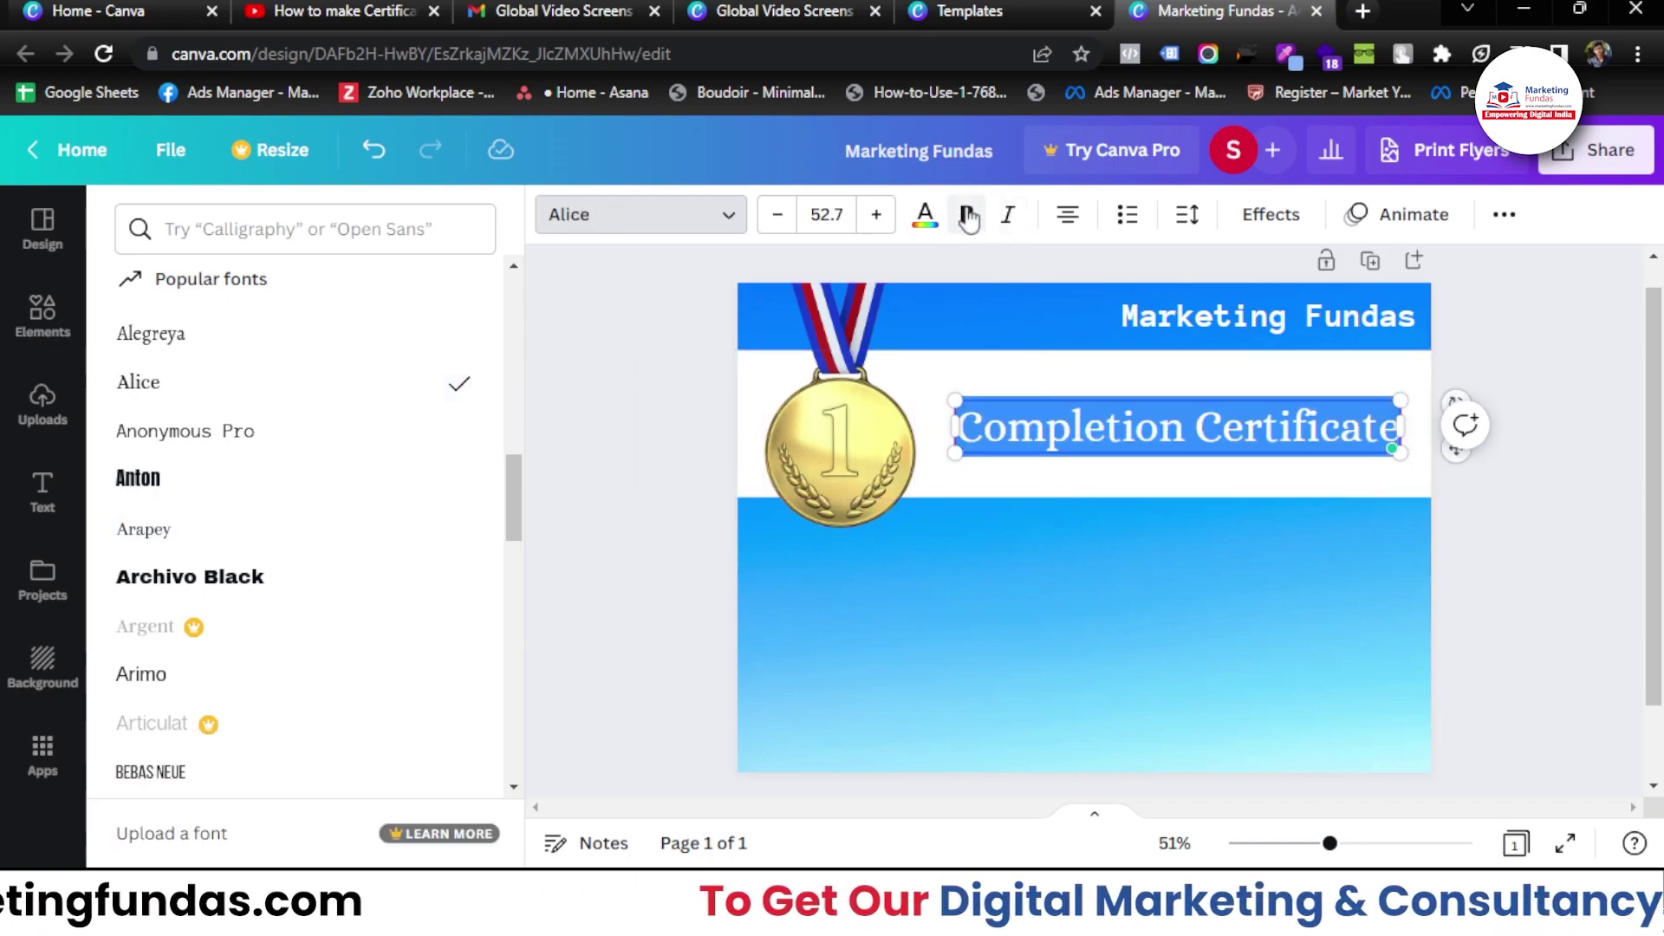
pyautogui.click(968, 216)
pyautogui.moveTo(1395, 400); pyautogui.dragTo(1415, 395)
pyautogui.moveTo(953, 398); pyautogui.dragTo(929, 396)
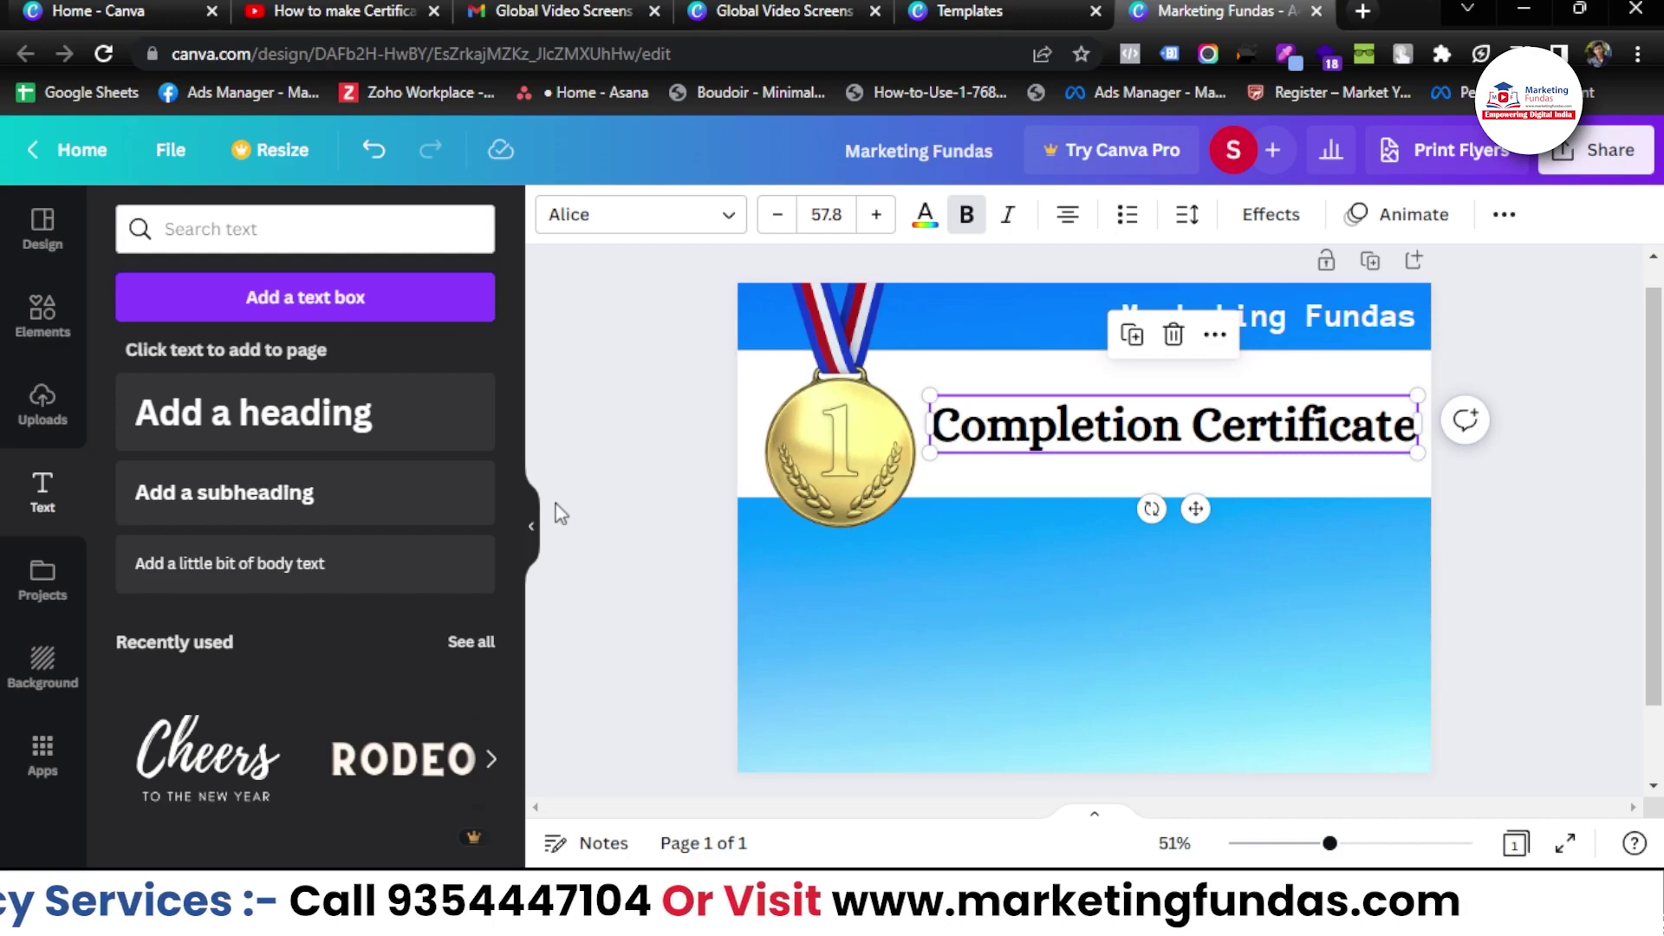
pyautogui.click(559, 513)
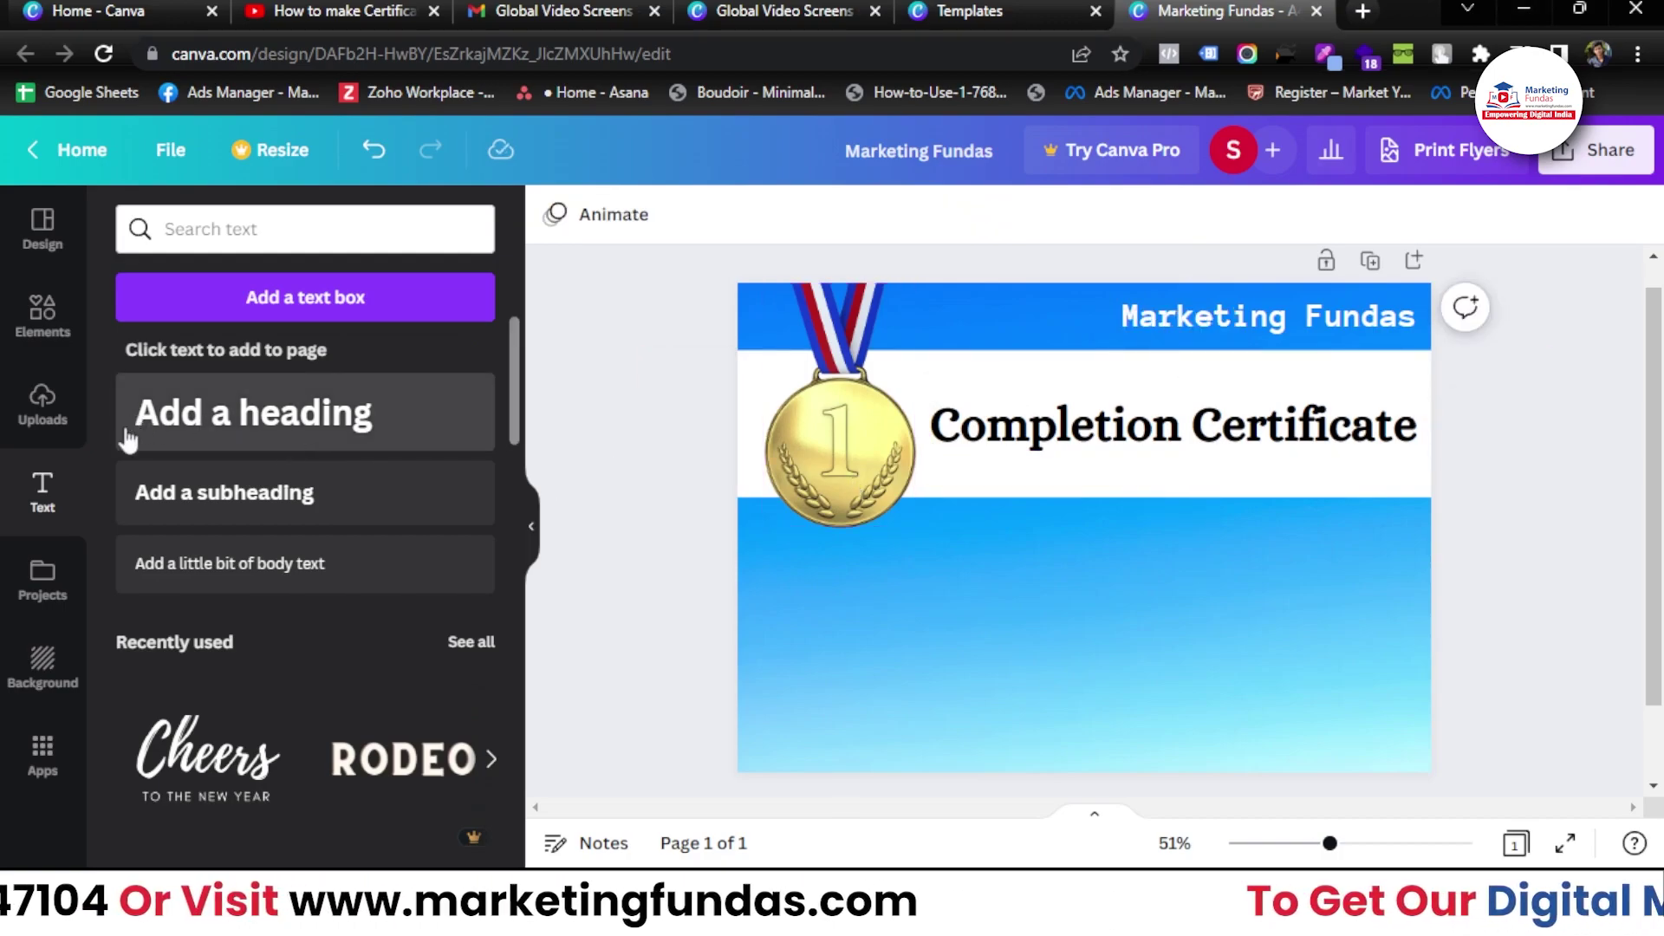
# - Add a 'THIS IS TO CERTIFY THAT' subheading below the white band
pyautogui.click(240, 510)
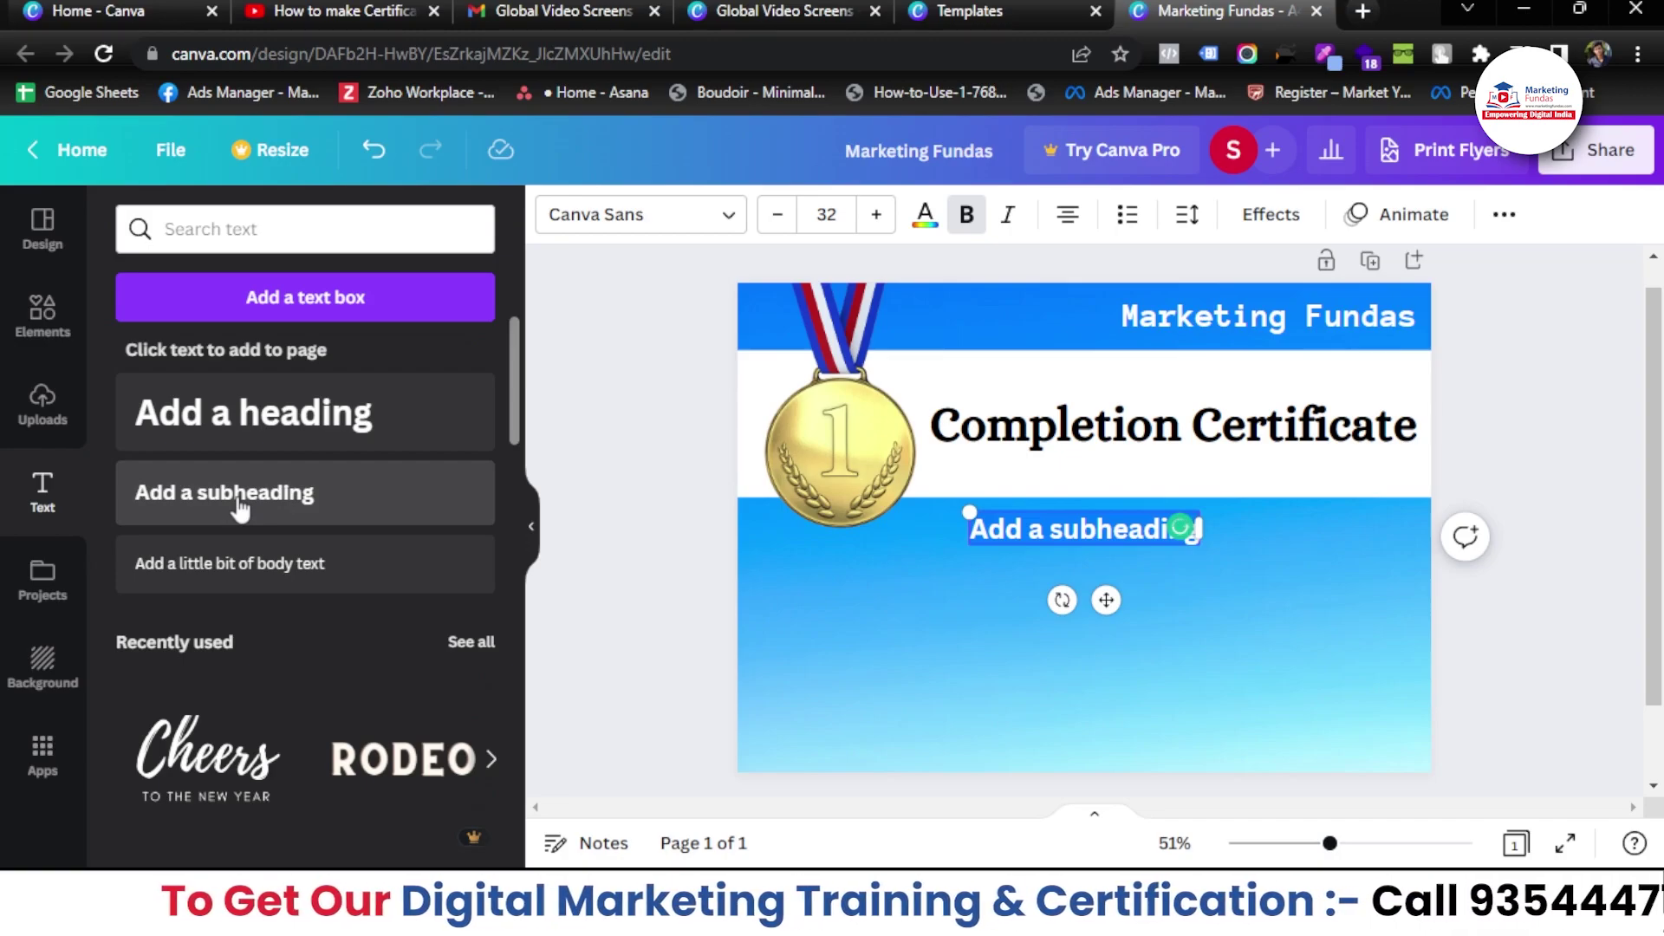
pyautogui.write('THIS')
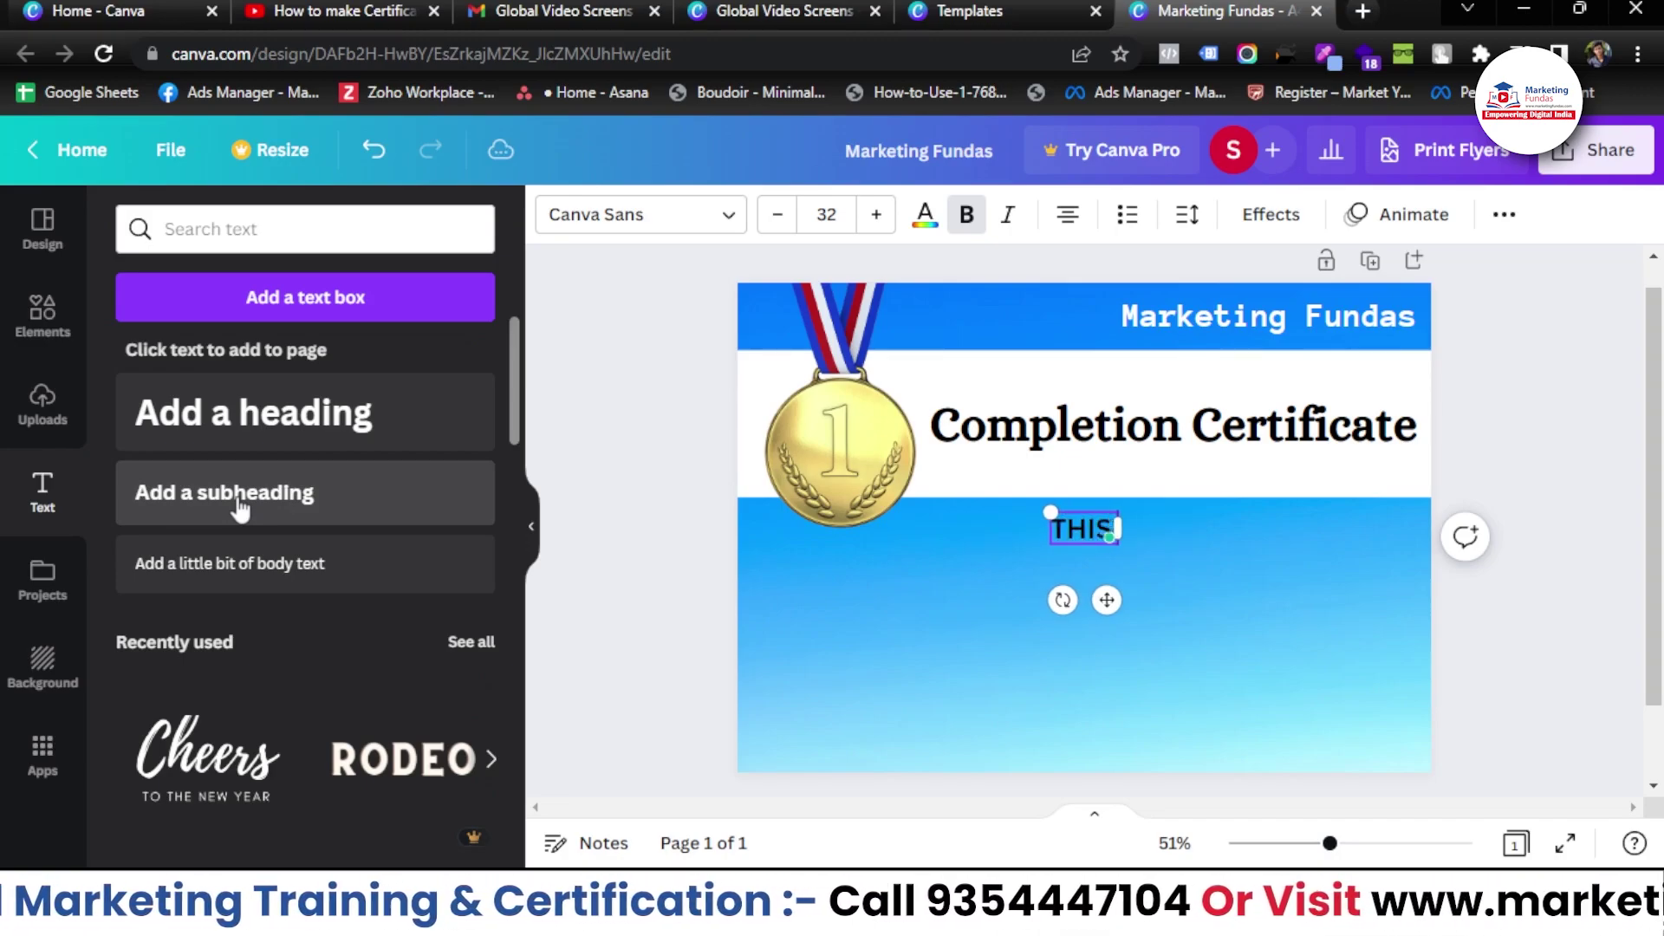
pyautogui.write(' IS TO CER')
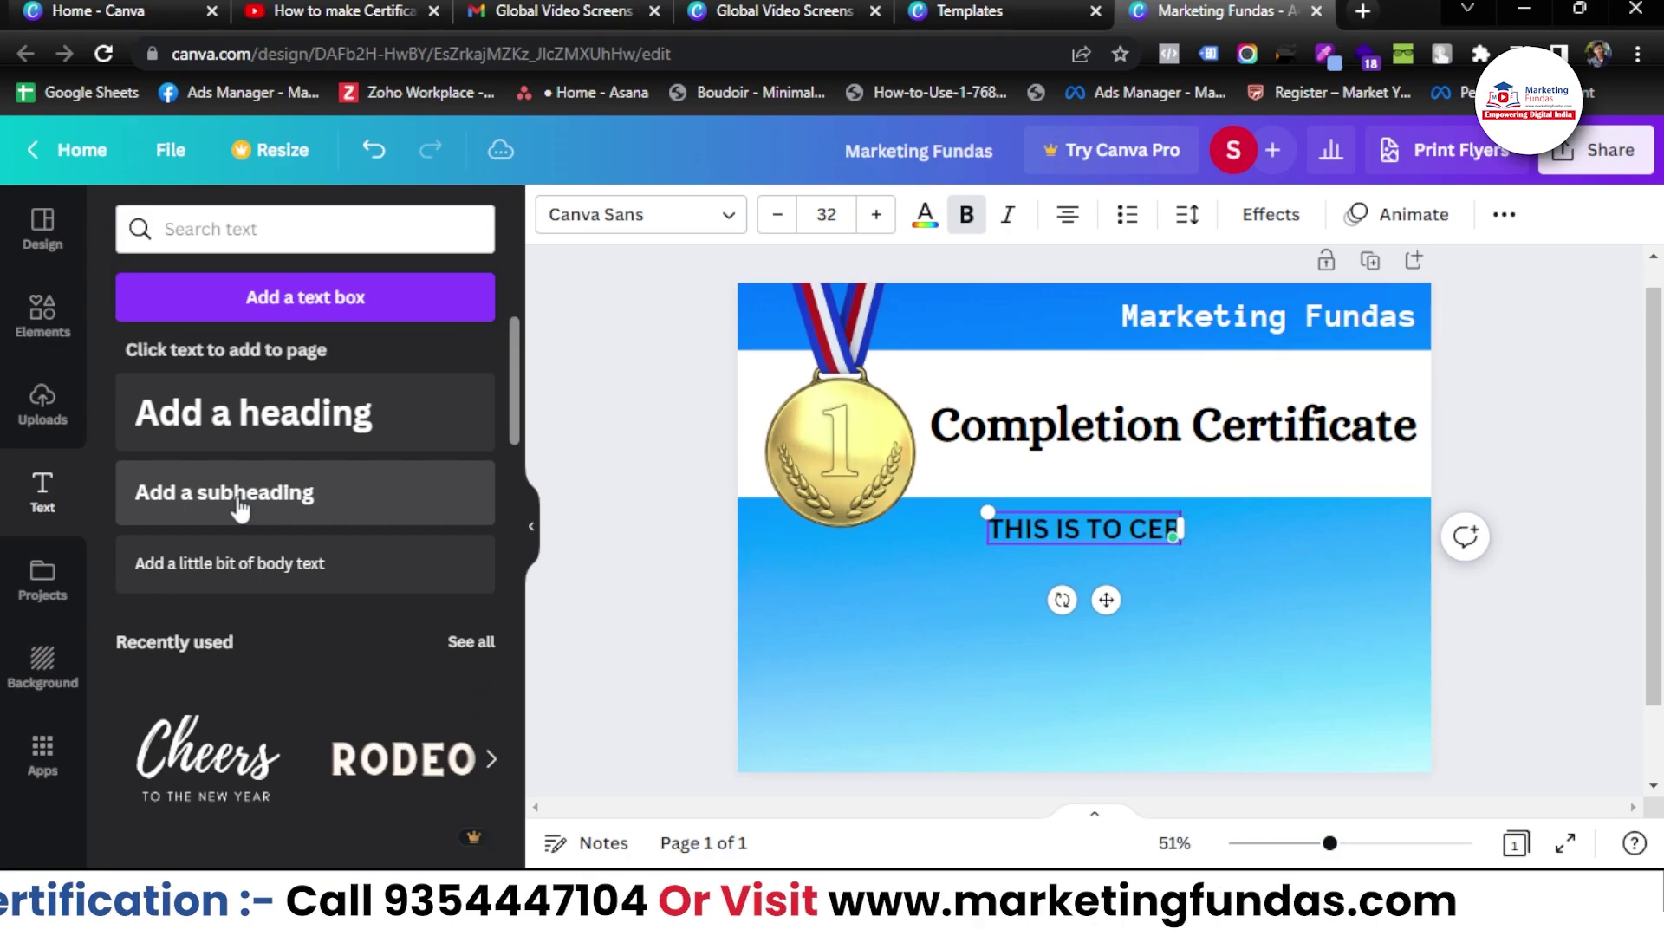
pyautogui.write('TIFI')
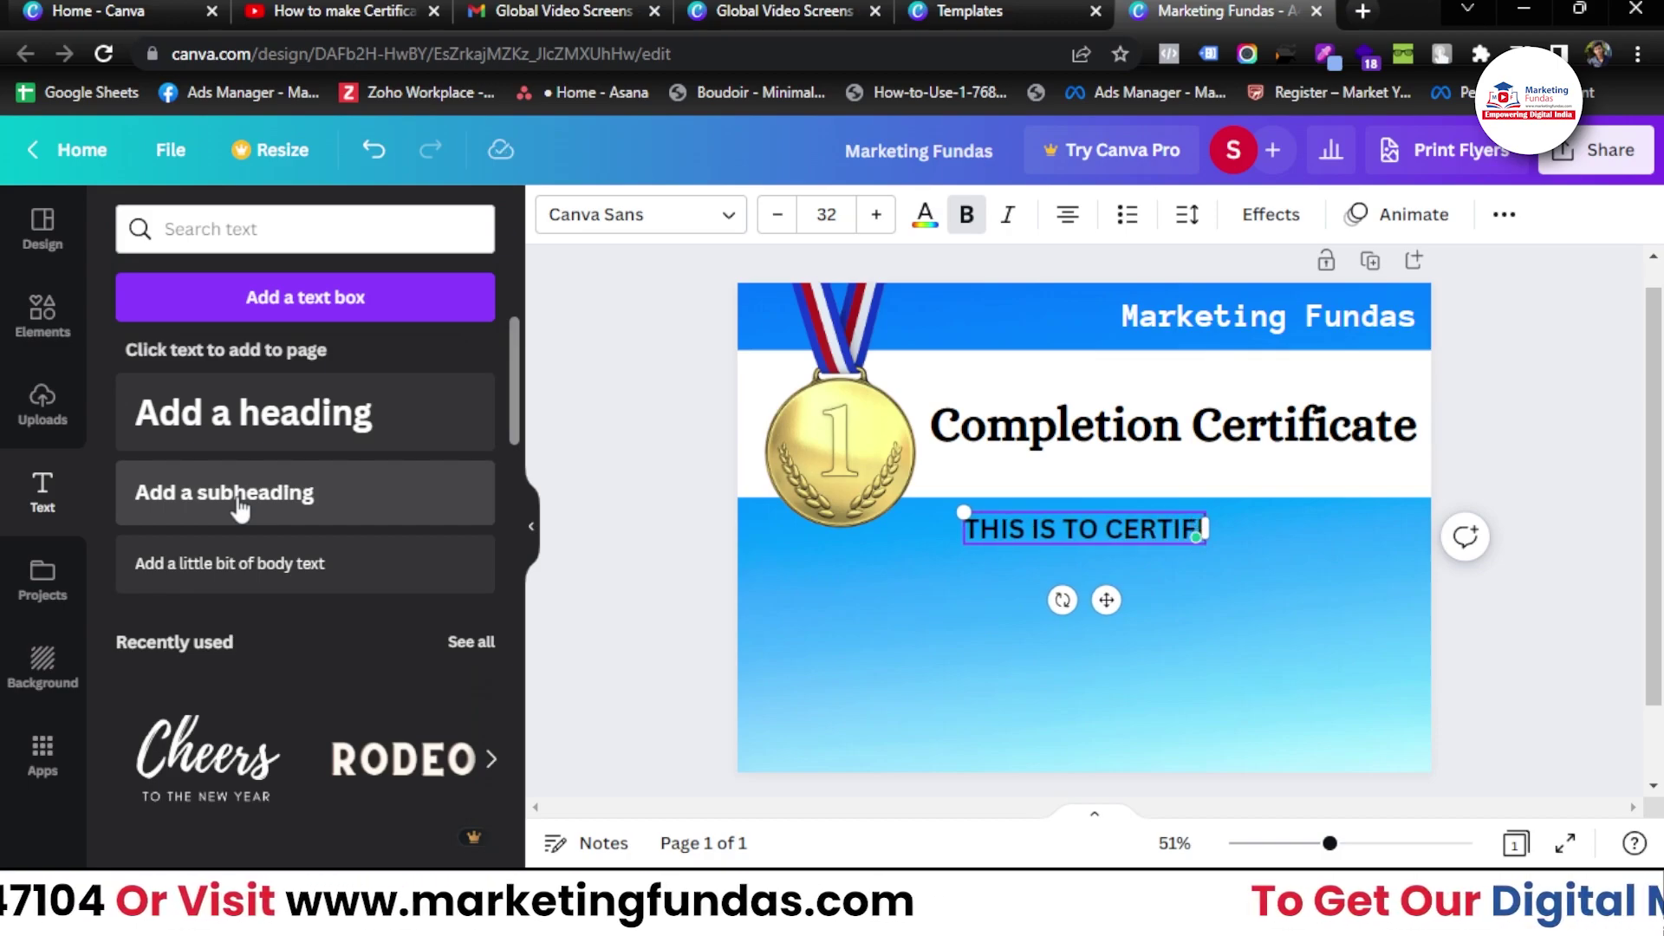
pyautogui.write('Y THAT')
pyautogui.moveTo(1100, 598); pyautogui.dragTo(1103, 610)
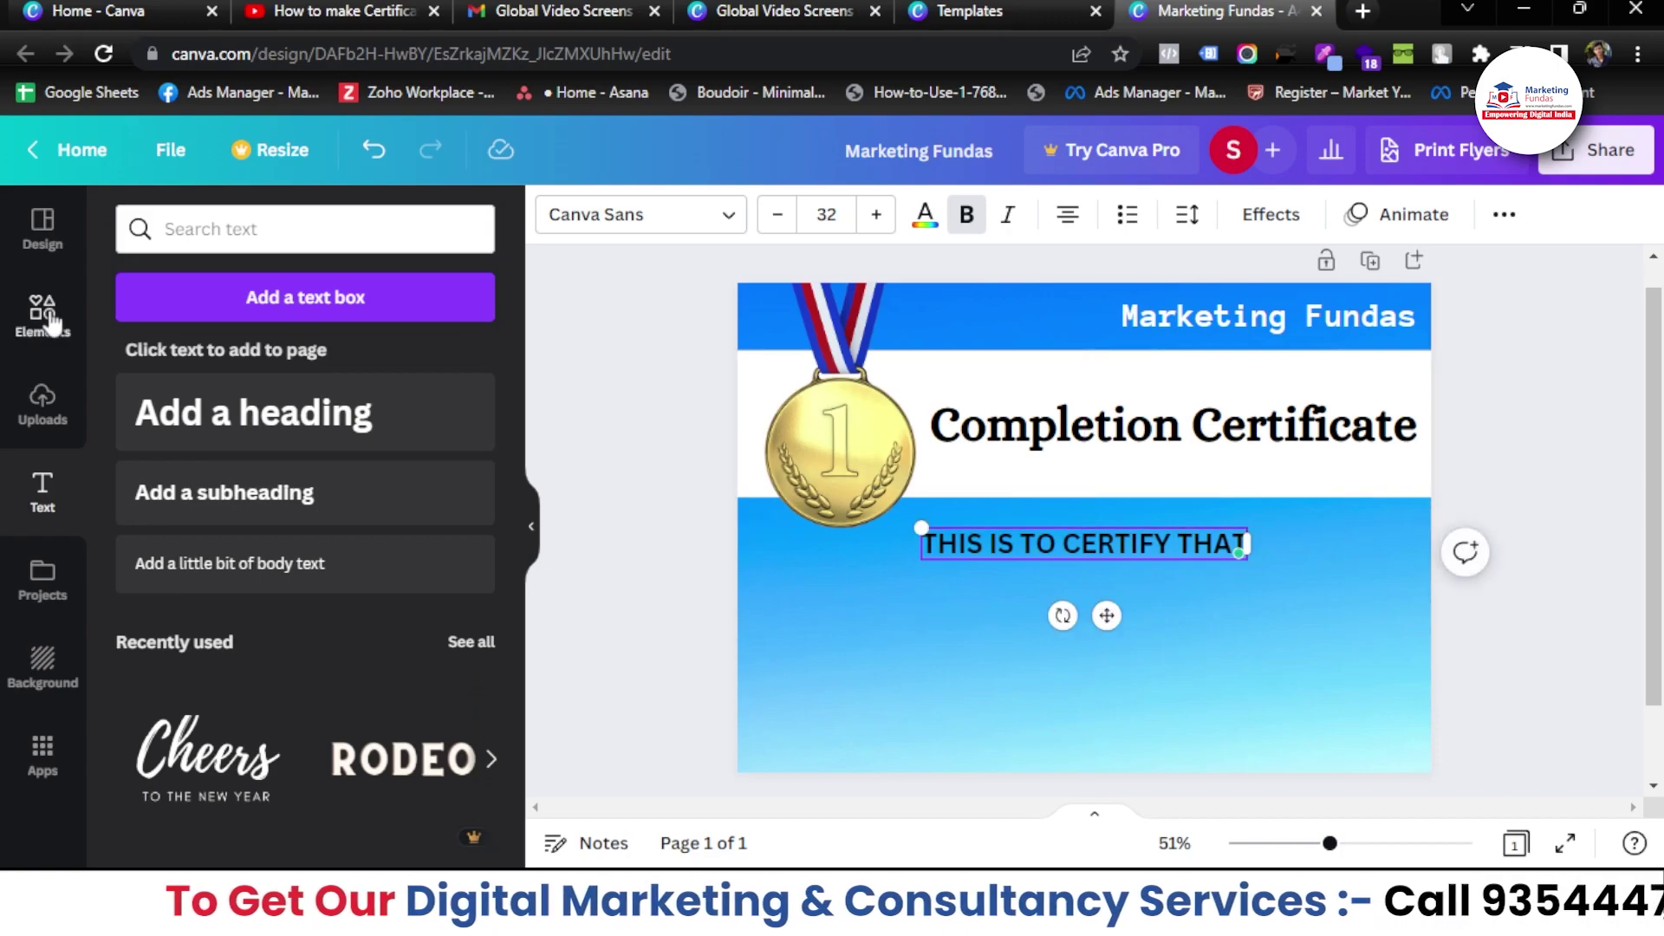
# - Add a plain line from an Elements 'line' search beneath the subheading
pyautogui.click(48, 316)
pyautogui.click(306, 230)
pyautogui.write('LINE')
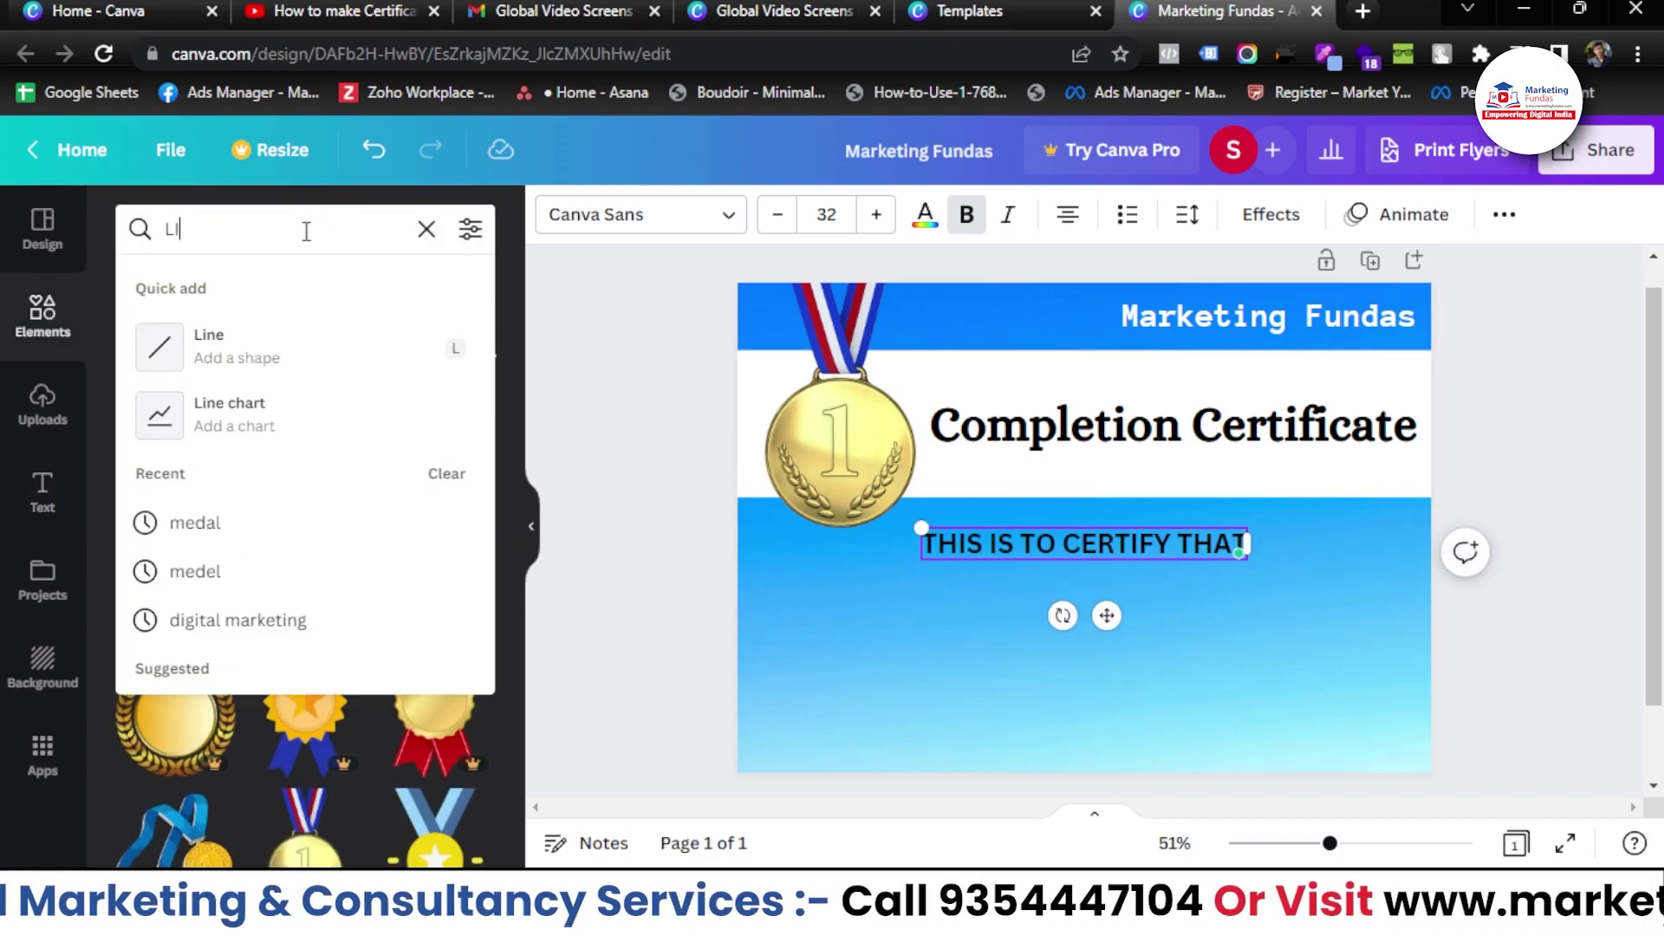
pyautogui.click(208, 346)
pyautogui.moveTo(1111, 587); pyautogui.dragTo(1106, 661)
pyautogui.click(1105, 661)
pyautogui.click(42, 489)
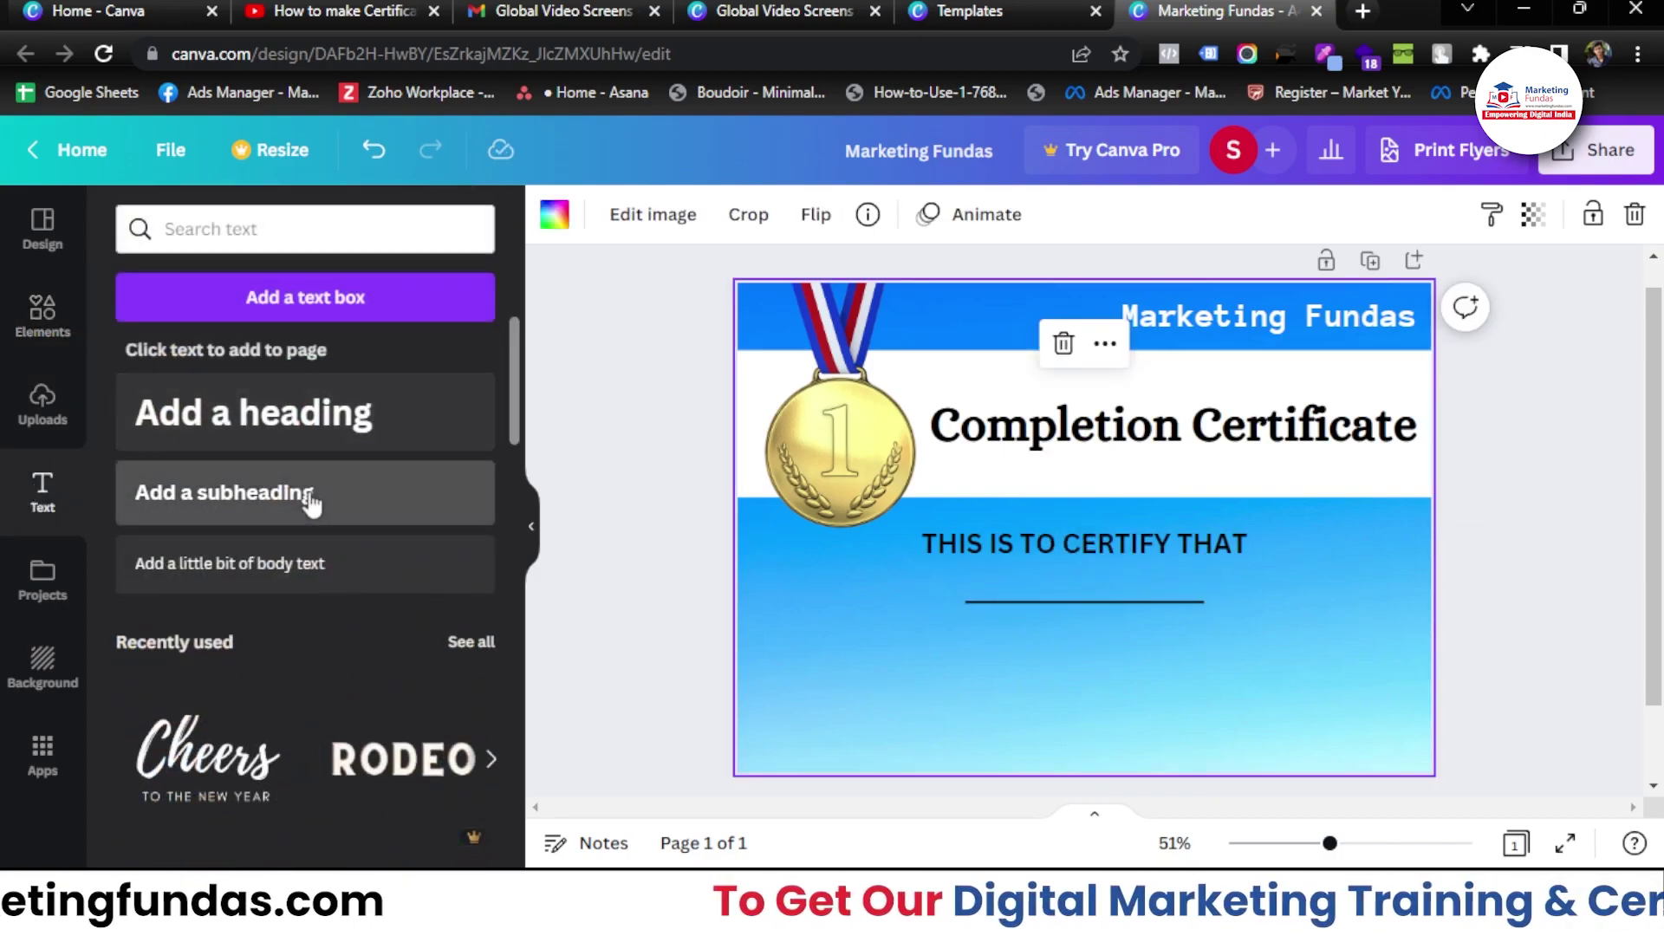
pyautogui.click(309, 498)
# - Add 'HAS COMPLETED THE DIGITAL MARKETING COURSE ON FEBRUARY 2023' at size 23.1 below the line
pyautogui.write('HAS COM')
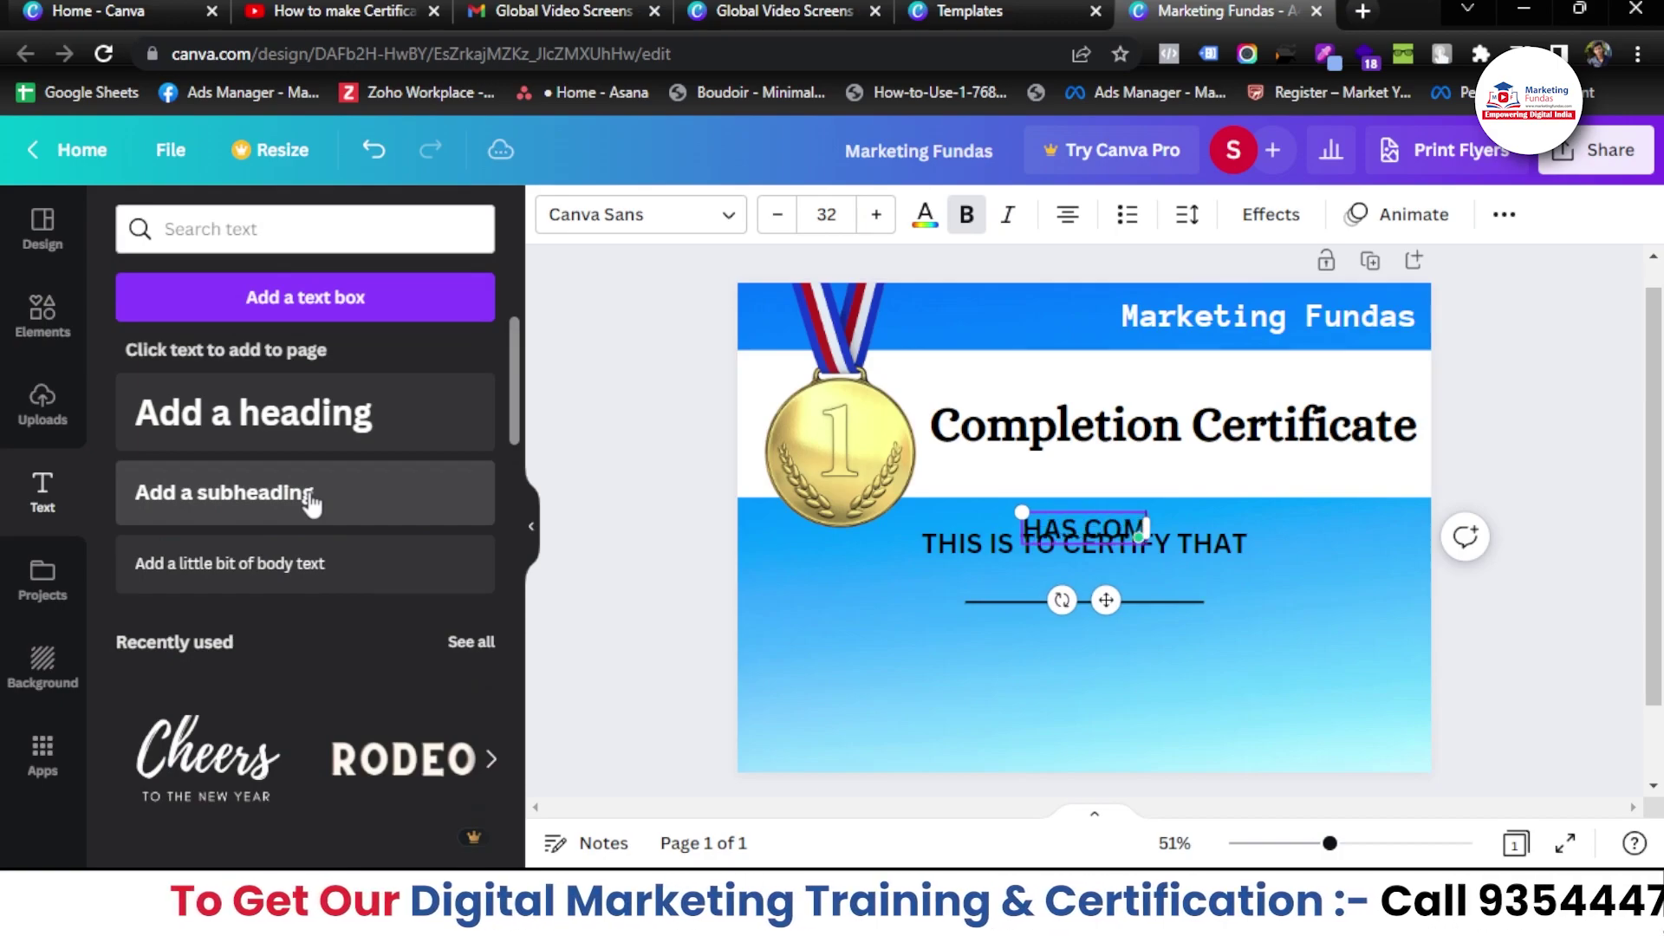
pyautogui.write('PLETED THE D')
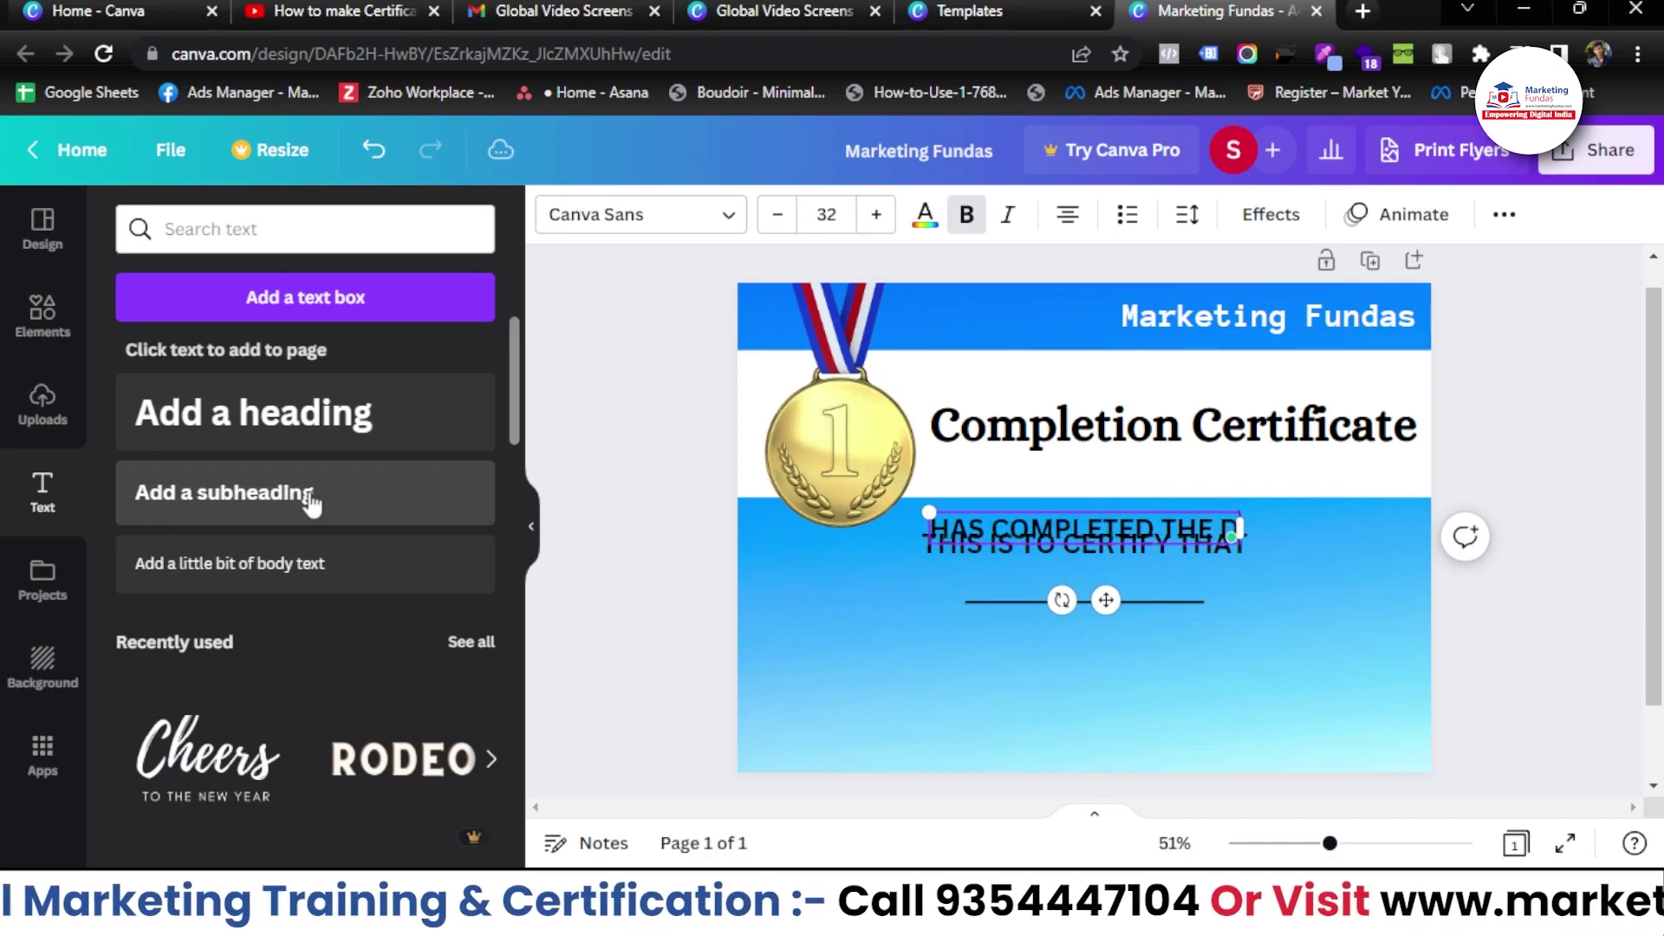
pyautogui.write('IGITAL MARKET')
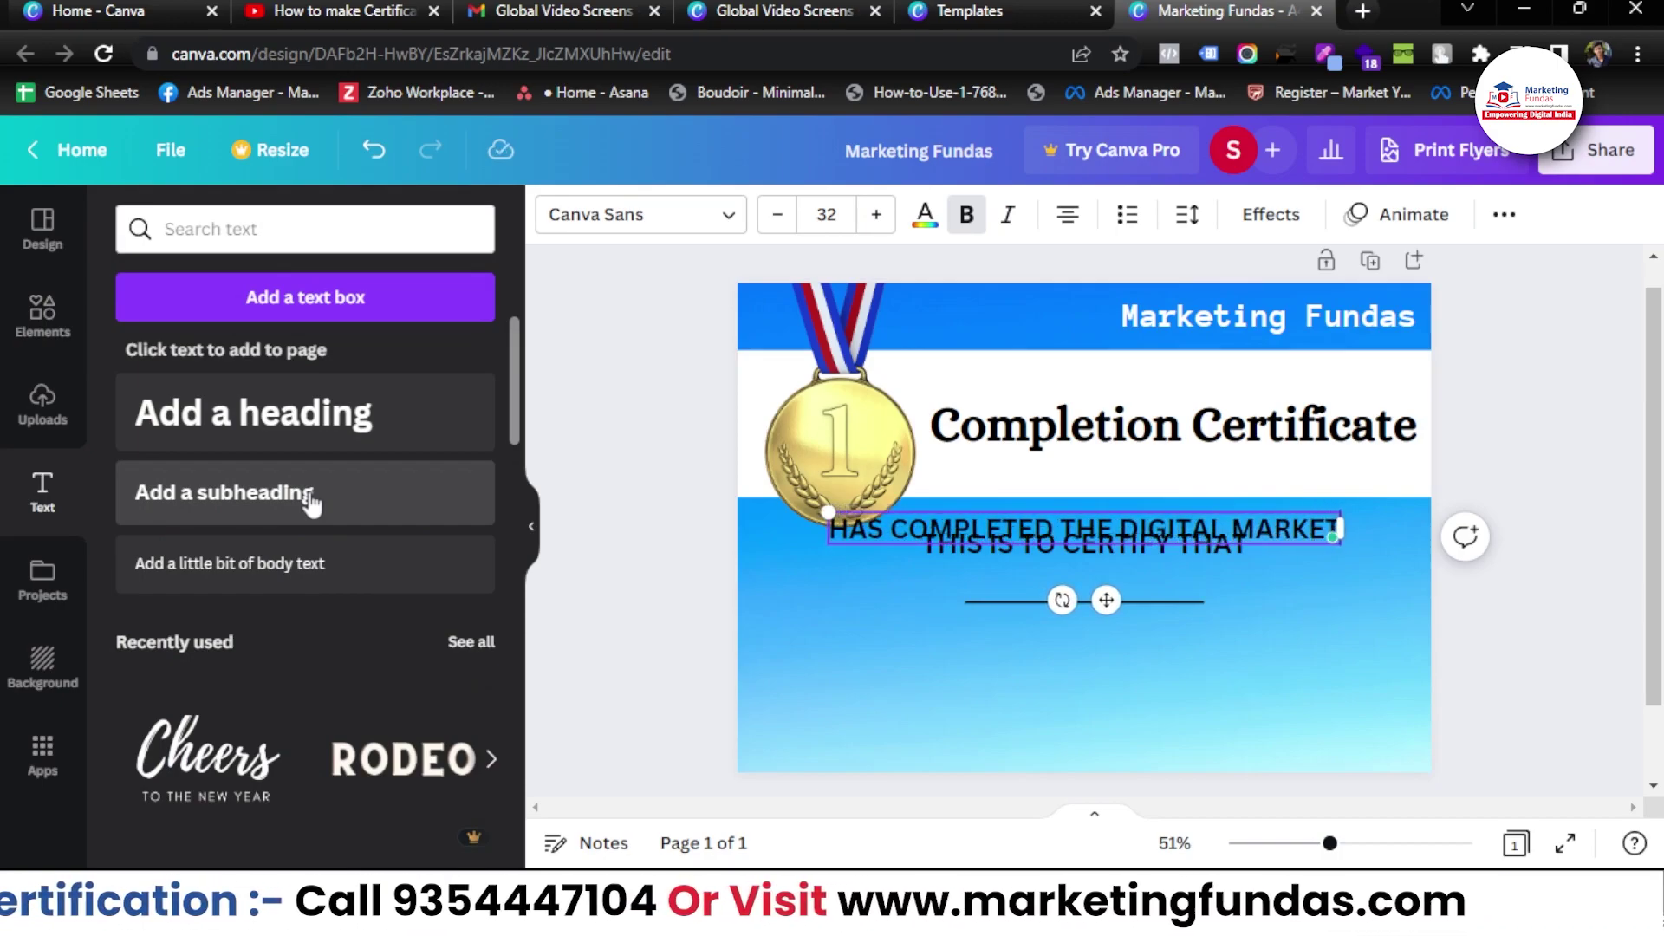
pyautogui.write('ING COURSE ON FEB')
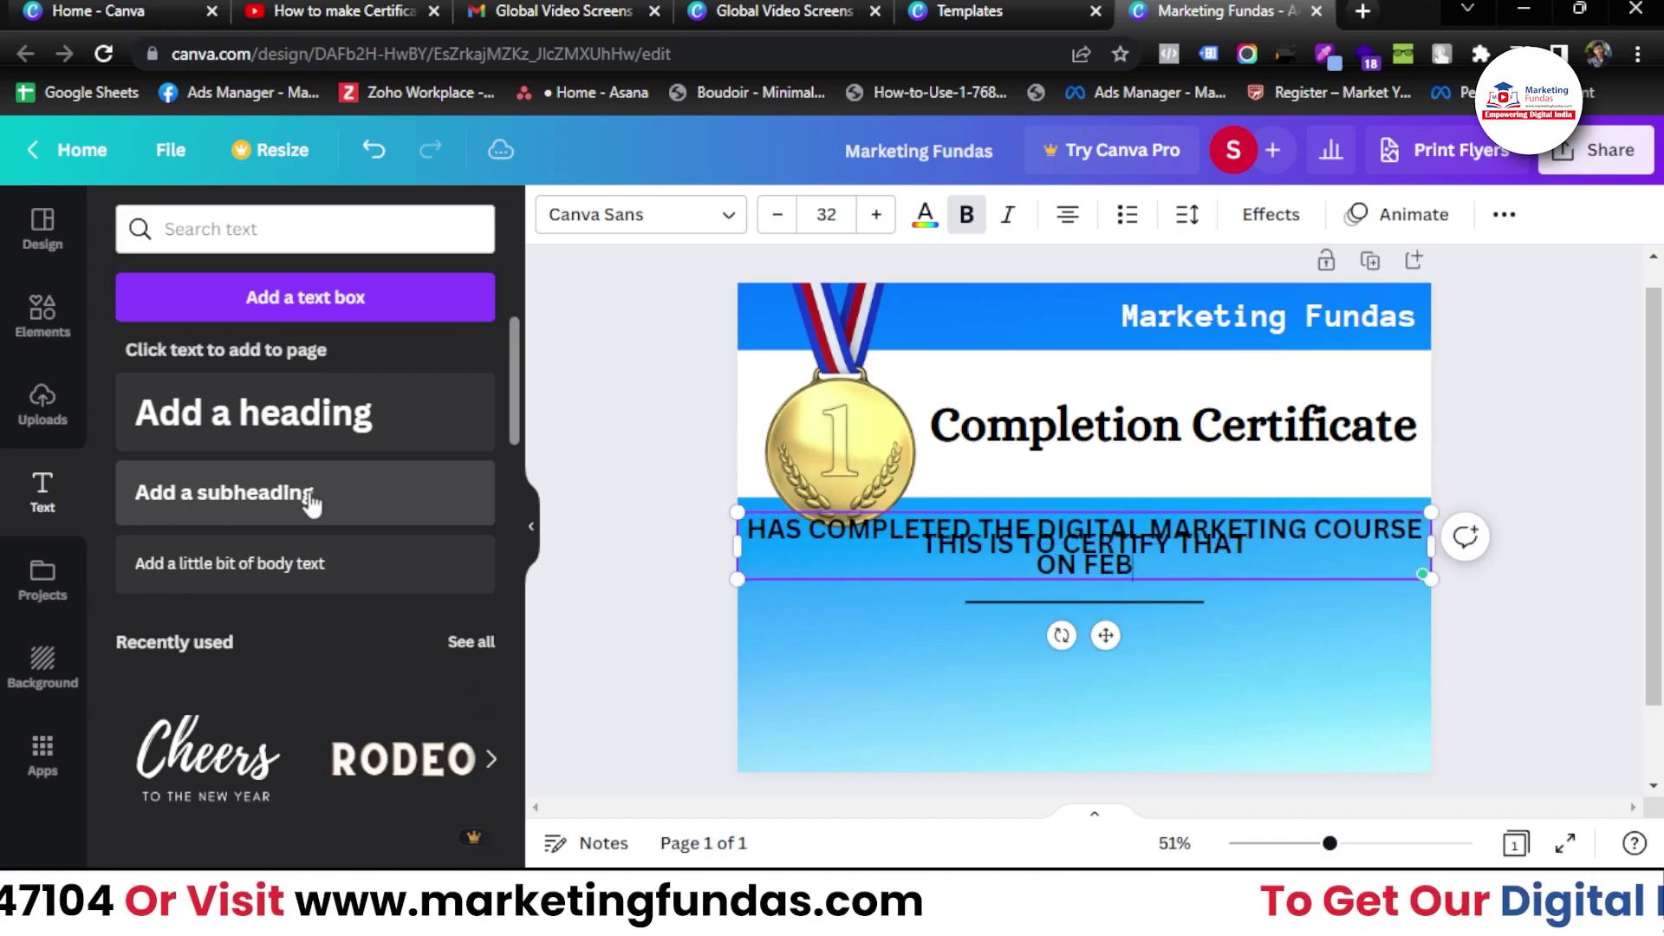
pyautogui.write('RUARY')
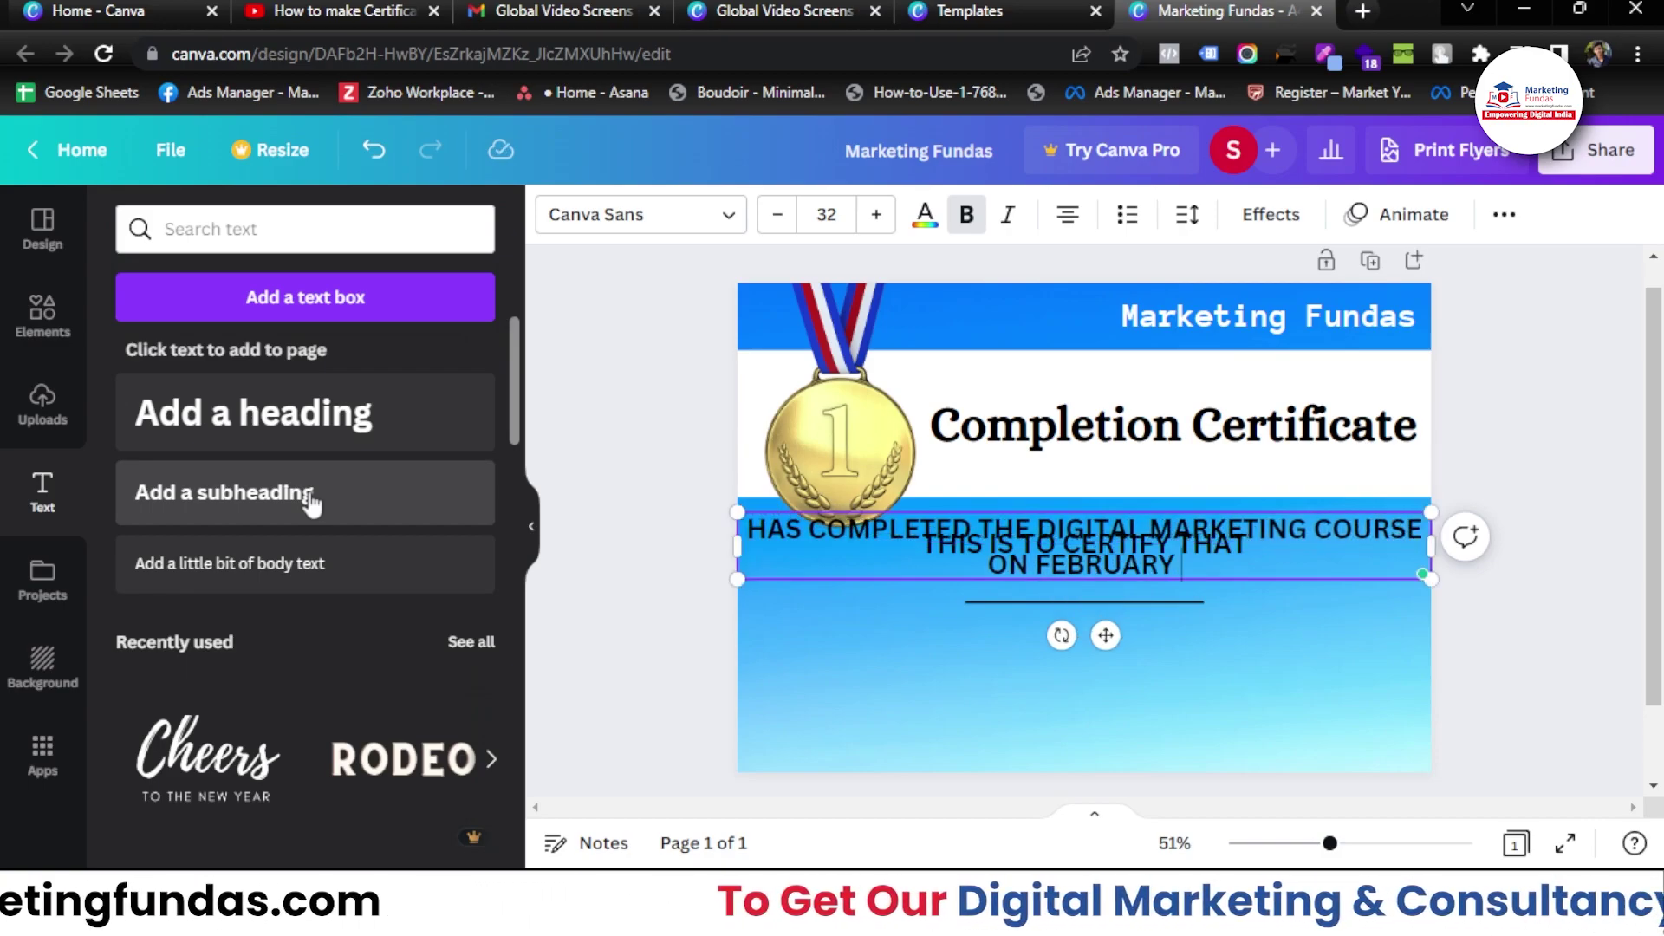
pyautogui.write(' 2023')
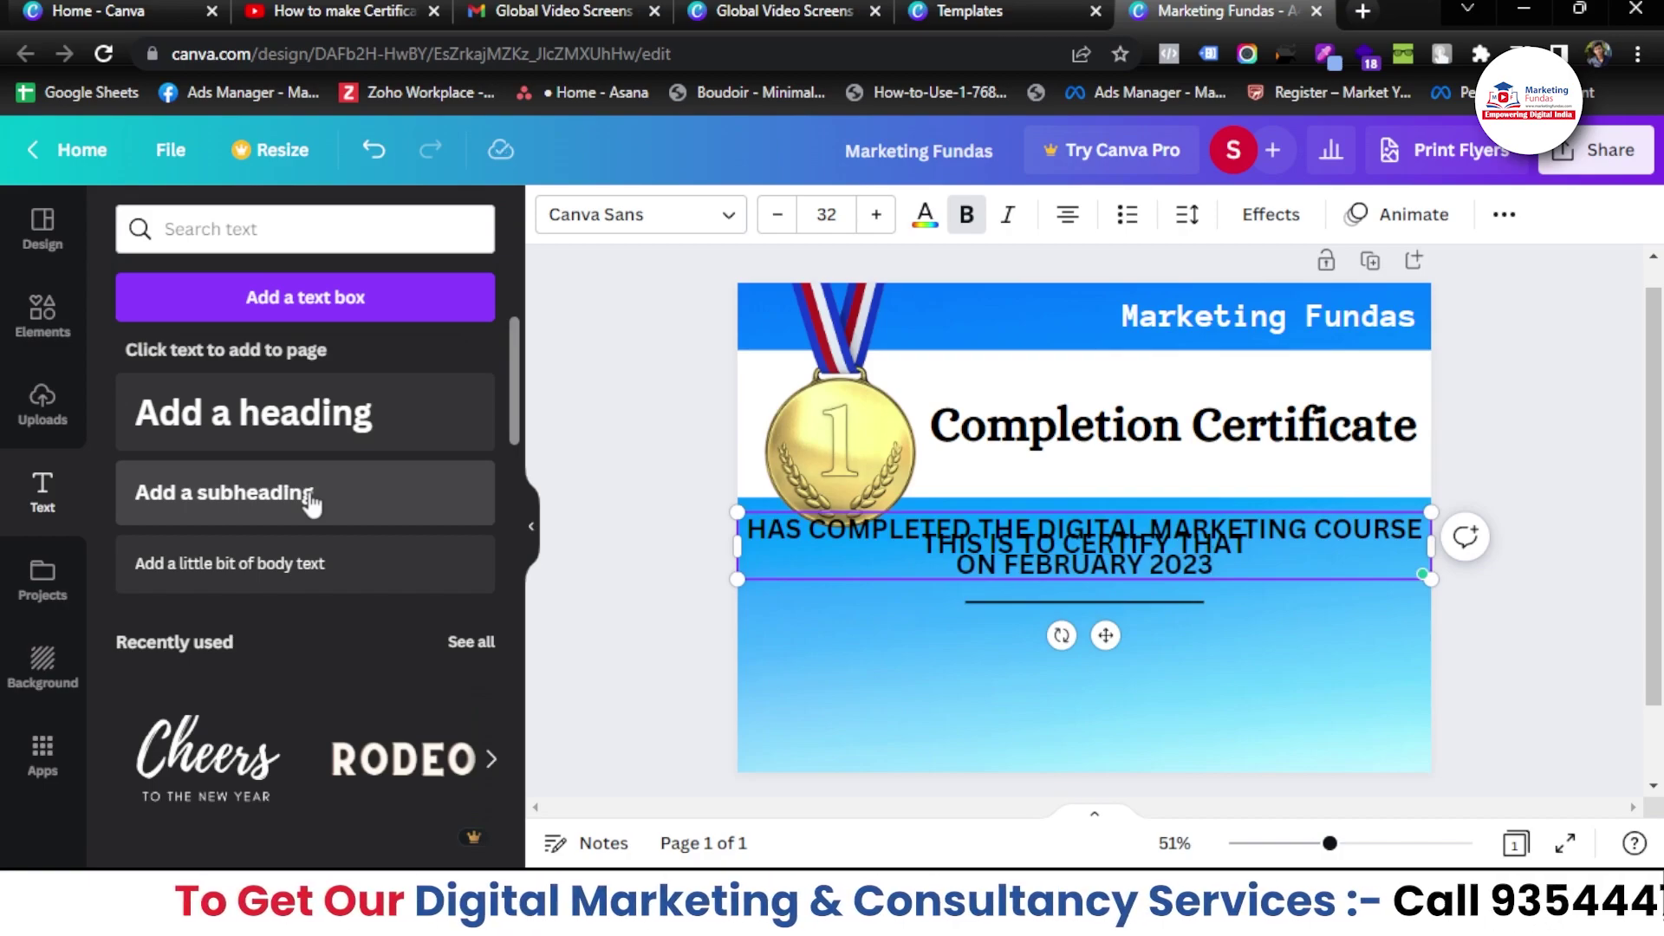
pyautogui.moveTo(737, 512); pyautogui.dragTo(929, 530)
pyautogui.moveTo(1205, 637); pyautogui.dragTo(1124, 730)
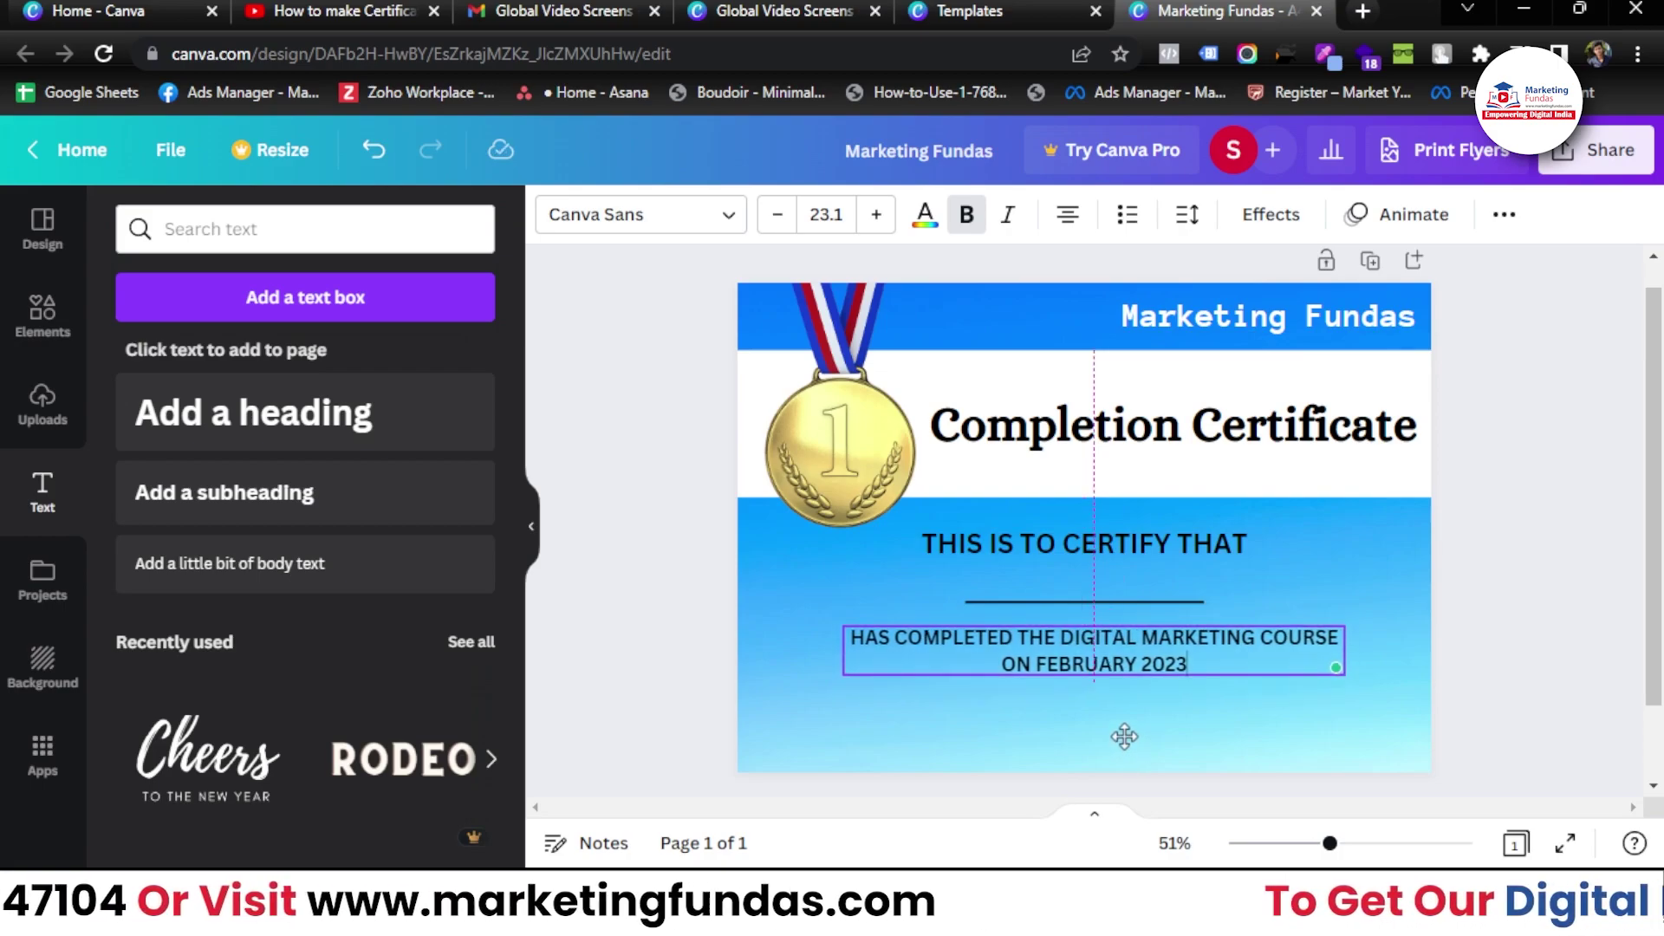
pyautogui.click(1058, 580)
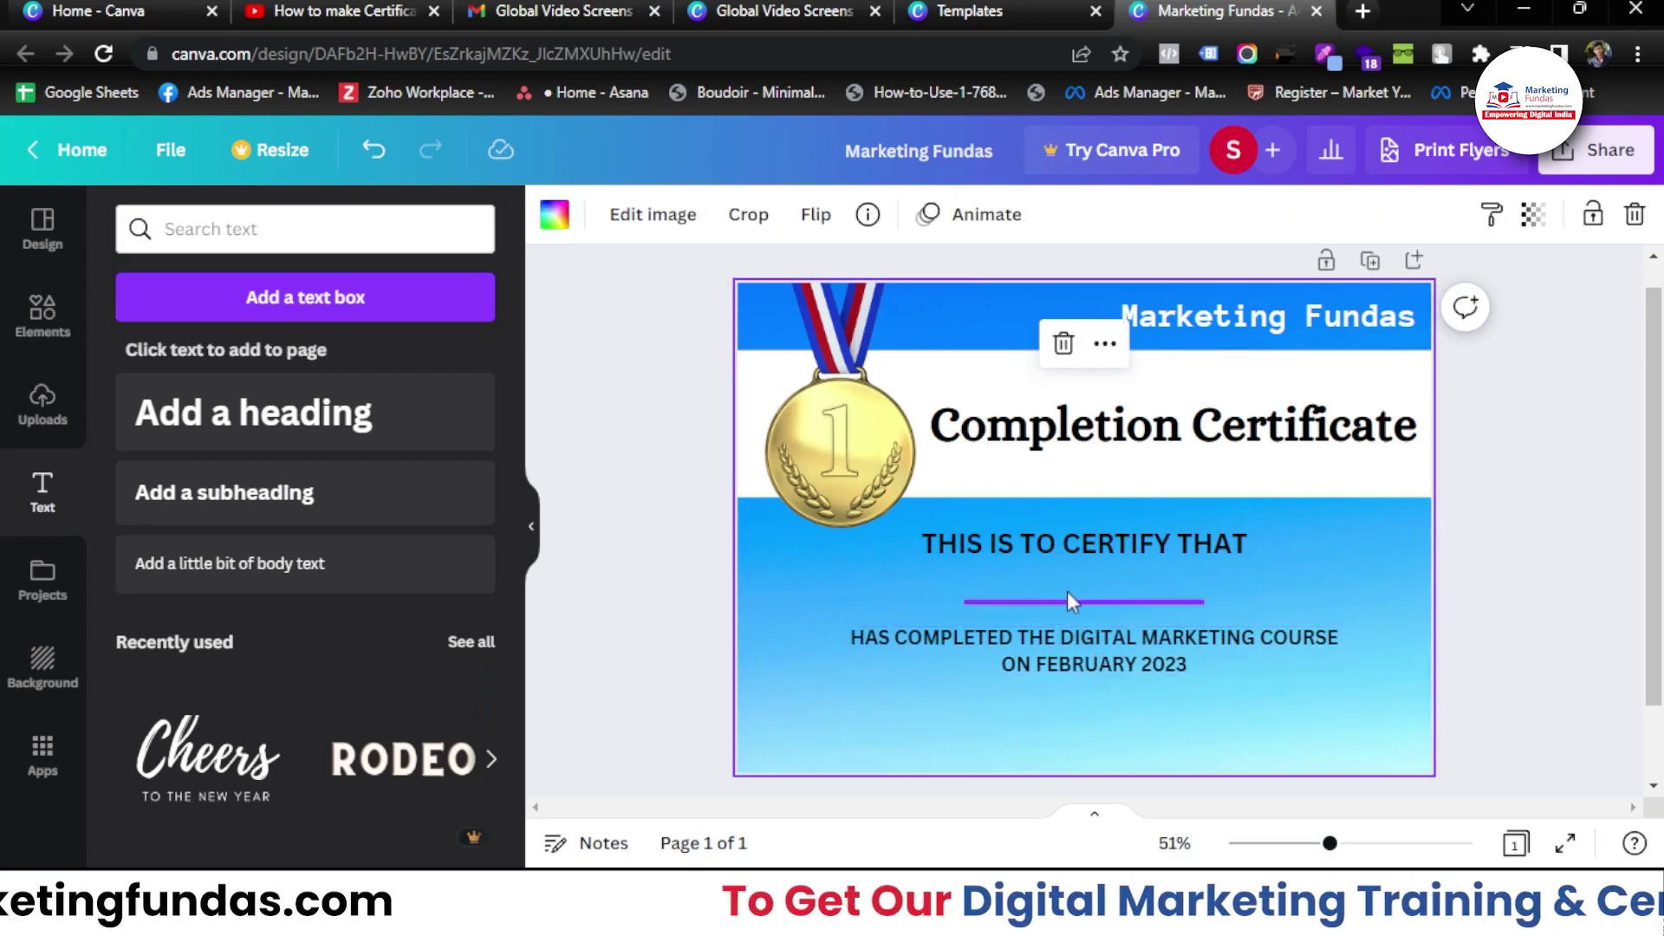
# - Lengthen the horizontal line and centre it on the page
pyautogui.click(1069, 597)
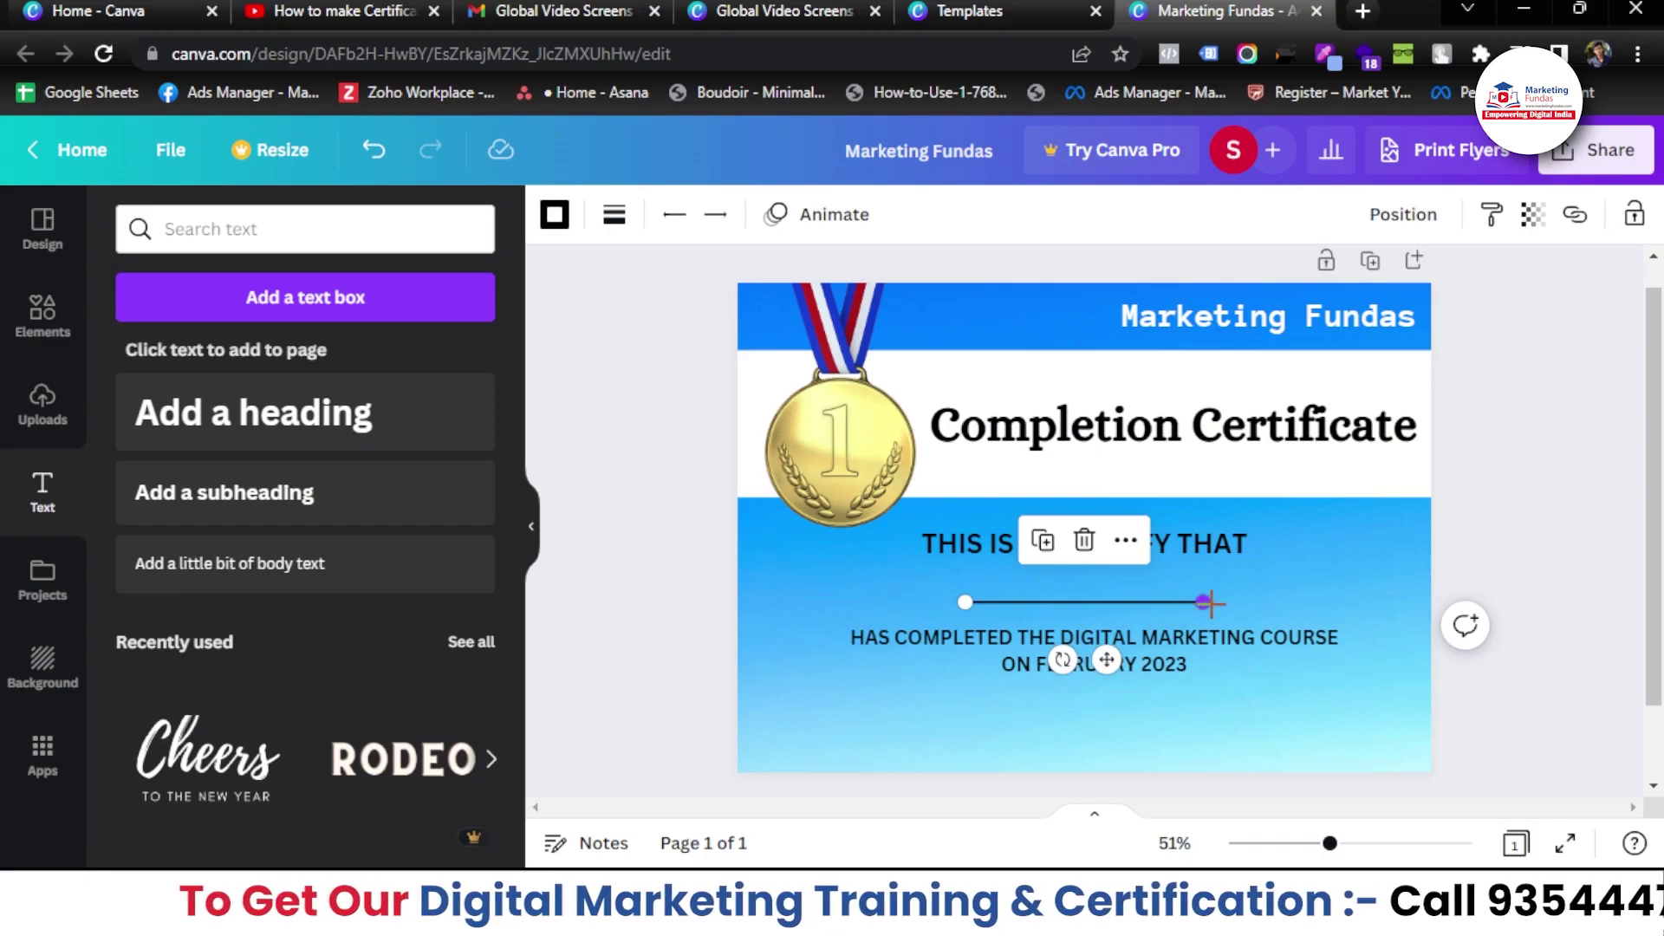
pyautogui.moveTo(1210, 602); pyautogui.dragTo(1246, 602)
pyautogui.moveTo(1126, 658); pyautogui.dragTo(1107, 663)
# - Convert the Completion Certificate heading to all capitals
pyautogui.click(1543, 684)
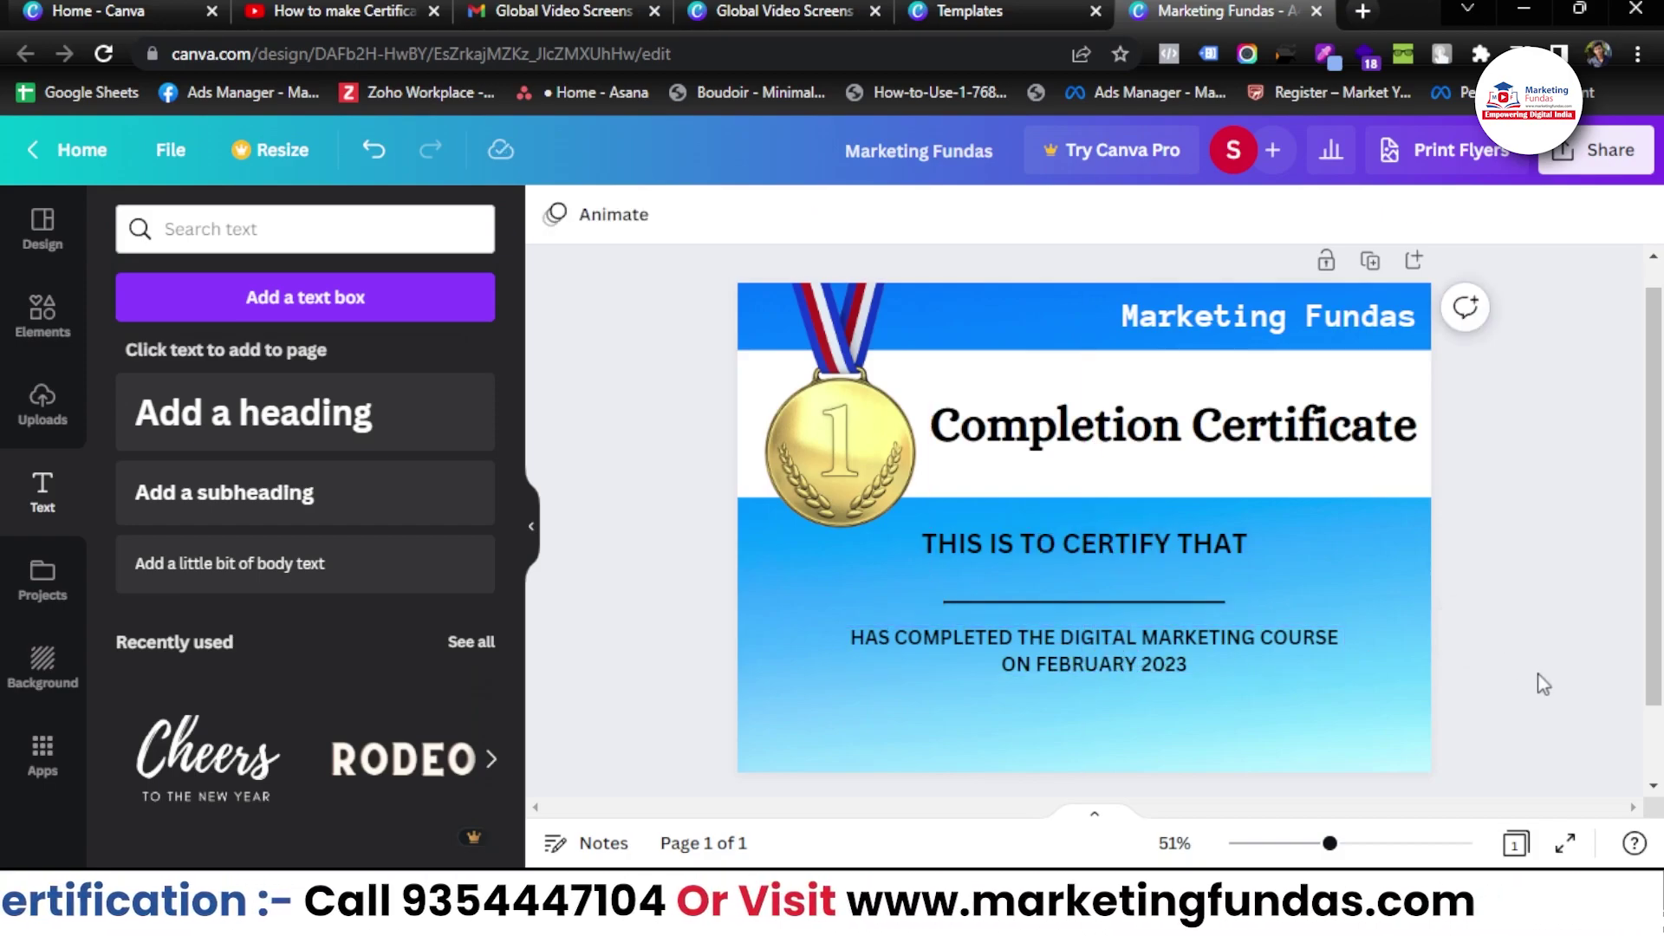
pyautogui.click(1153, 427)
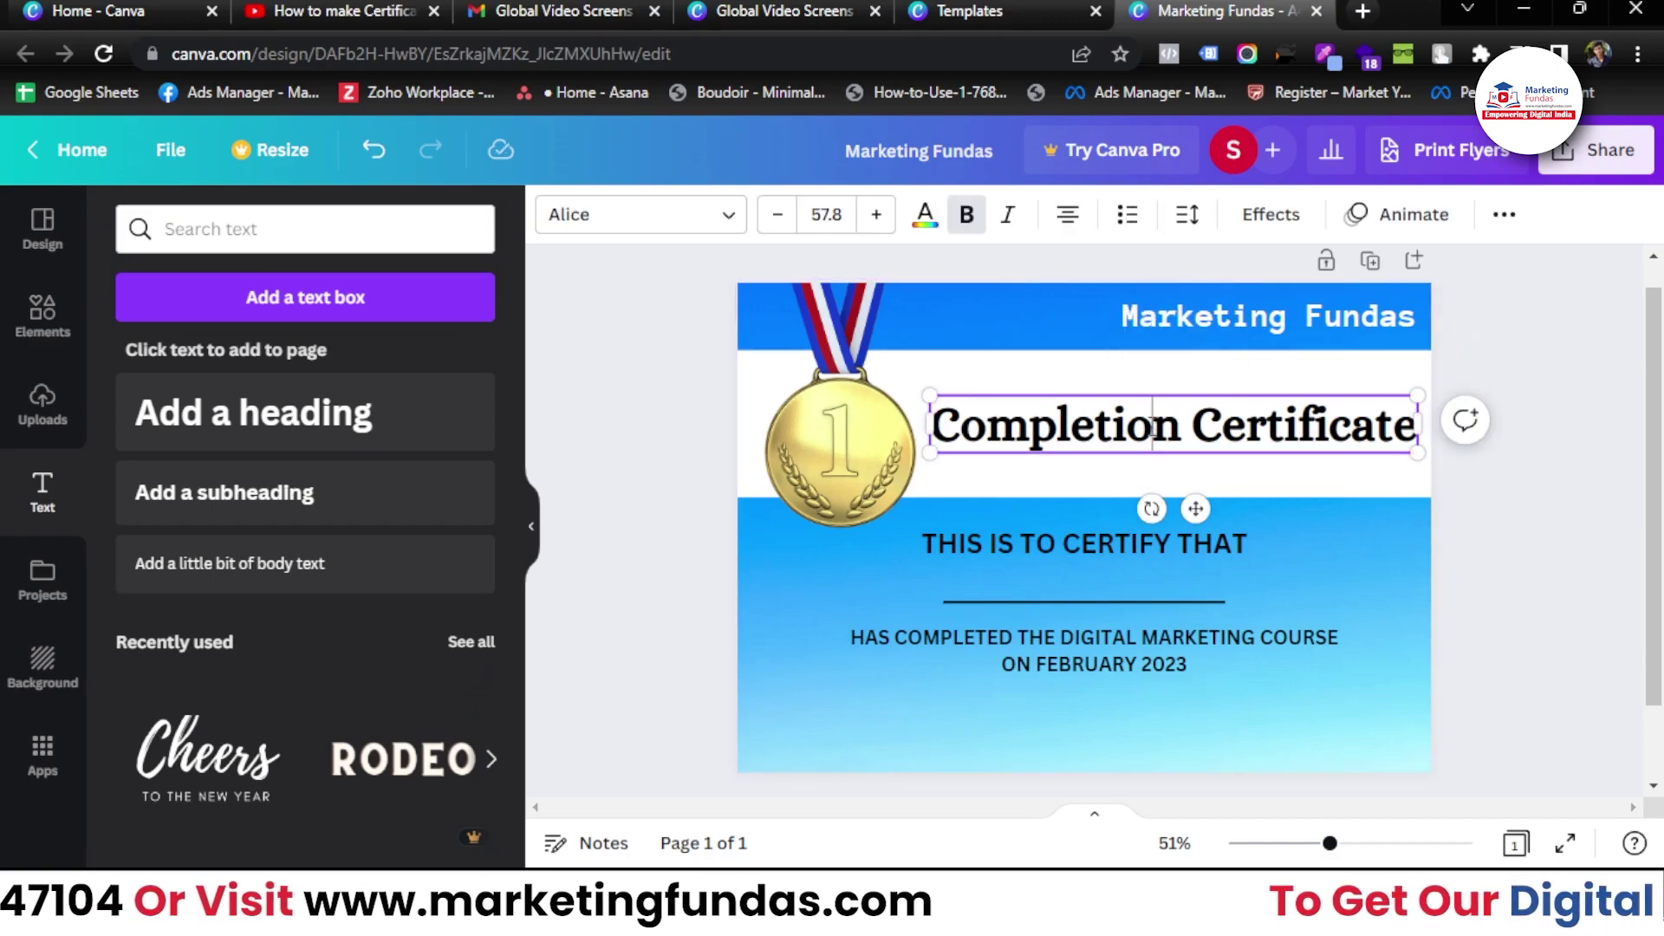
pyautogui.click(1152, 427)
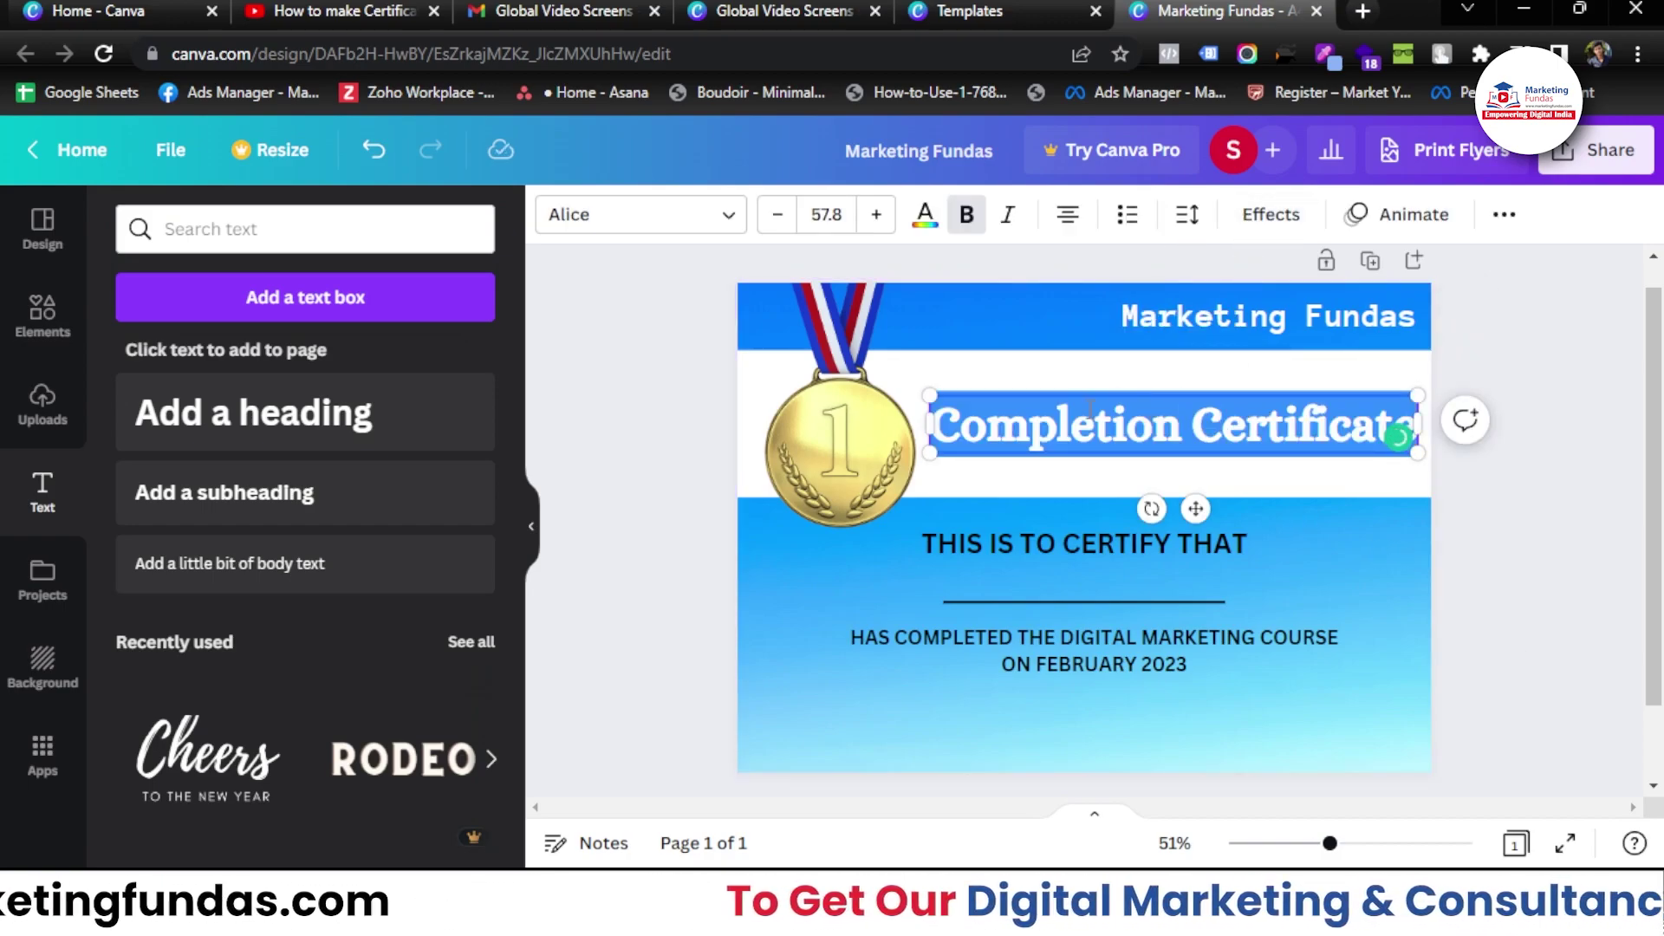
pyautogui.click(1503, 214)
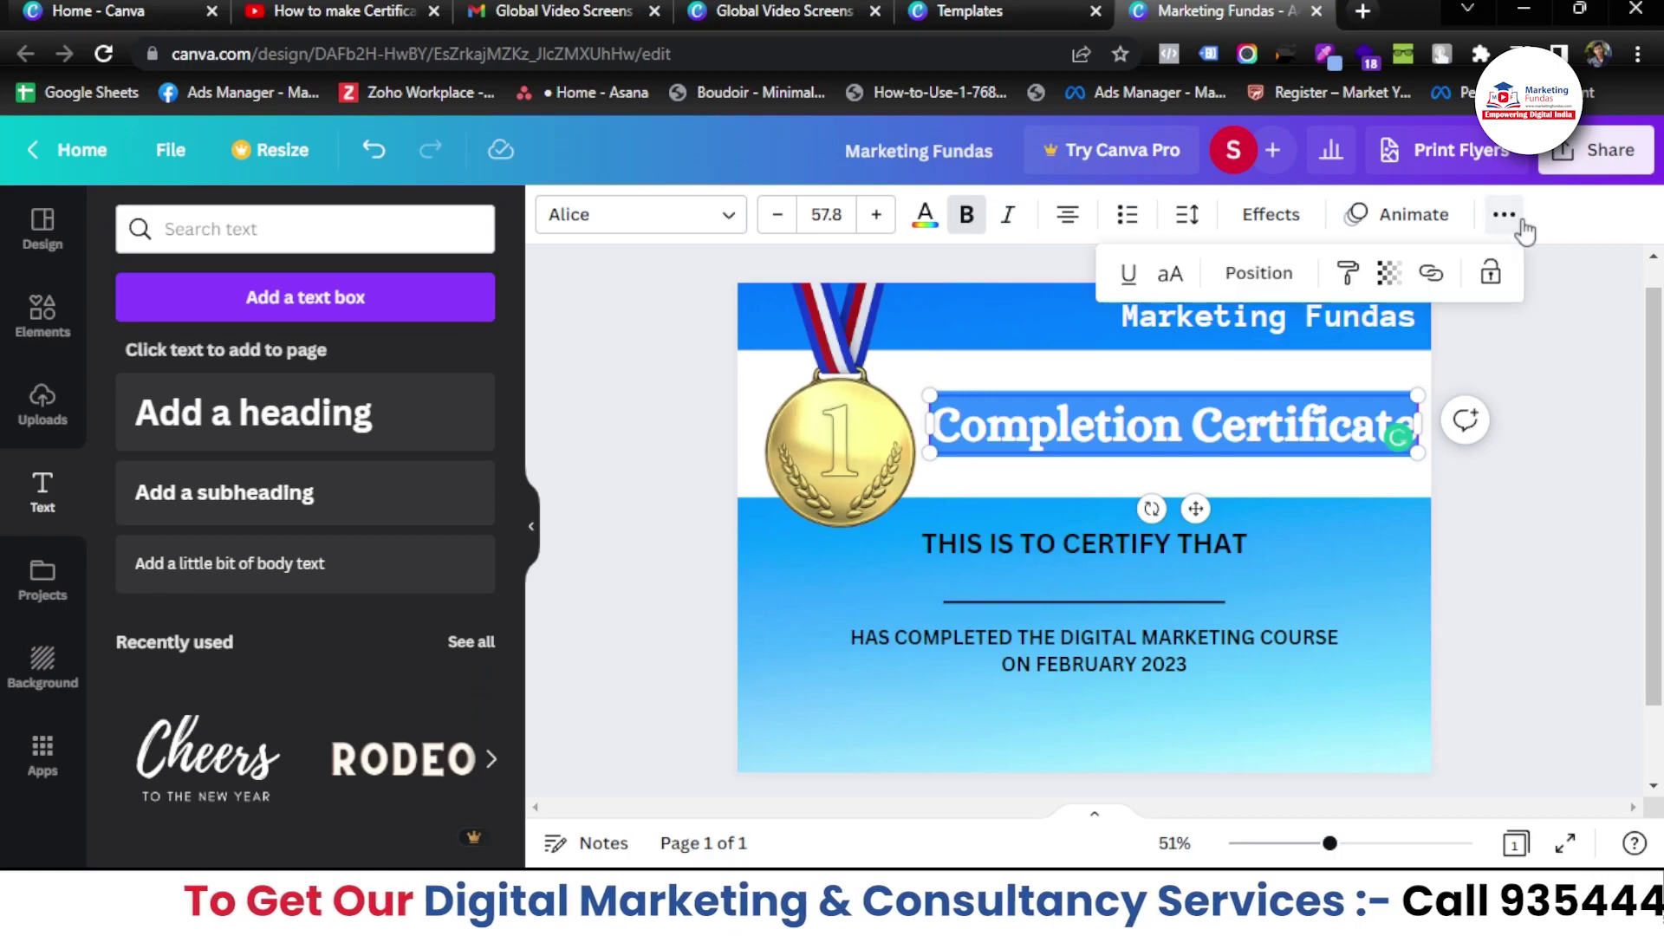
pyautogui.click(1168, 276)
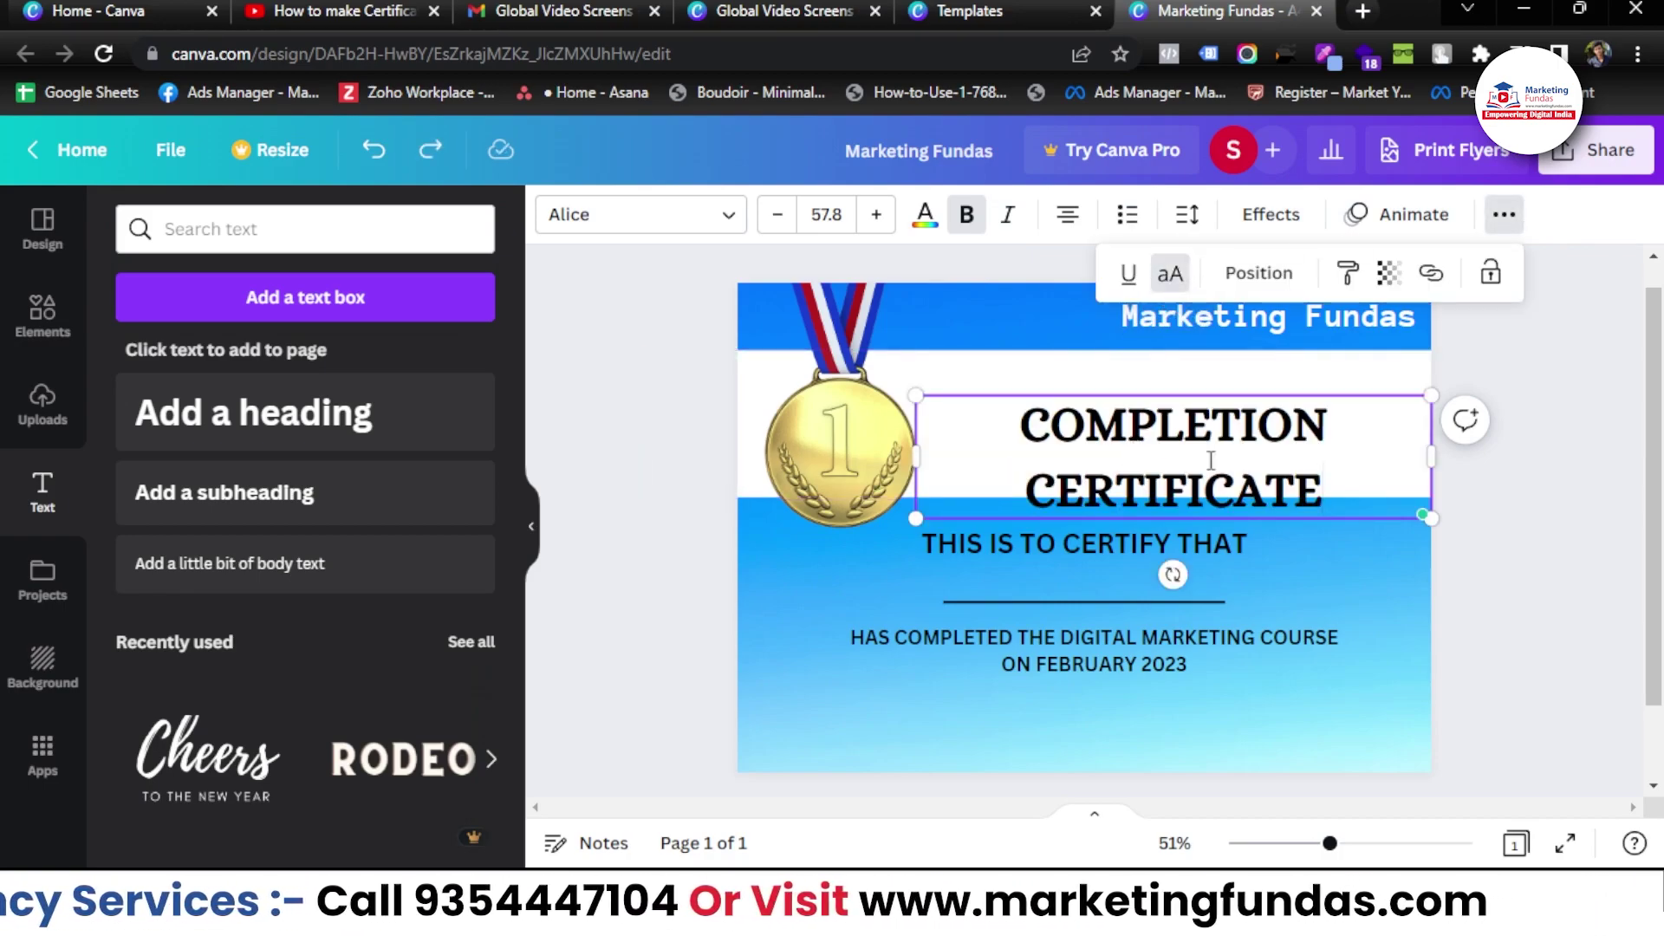
# - Set the heading to Archivo Black at size 38.8 and nudge it down
pyautogui.tripleClick(1074, 416)
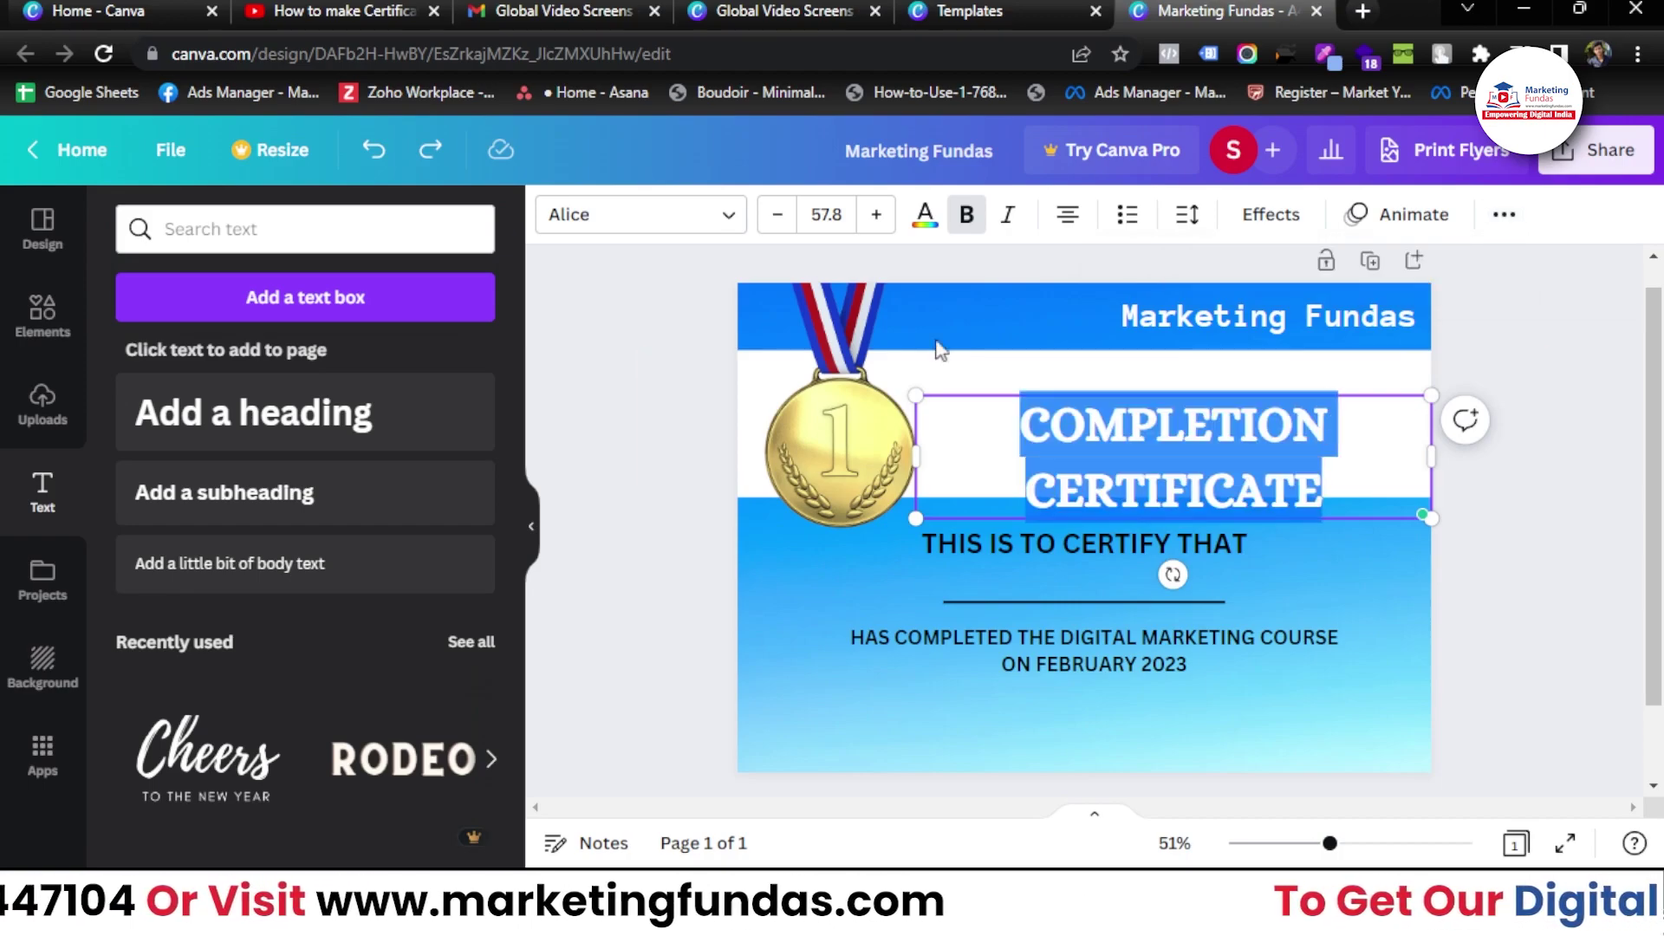
pyautogui.click(646, 223)
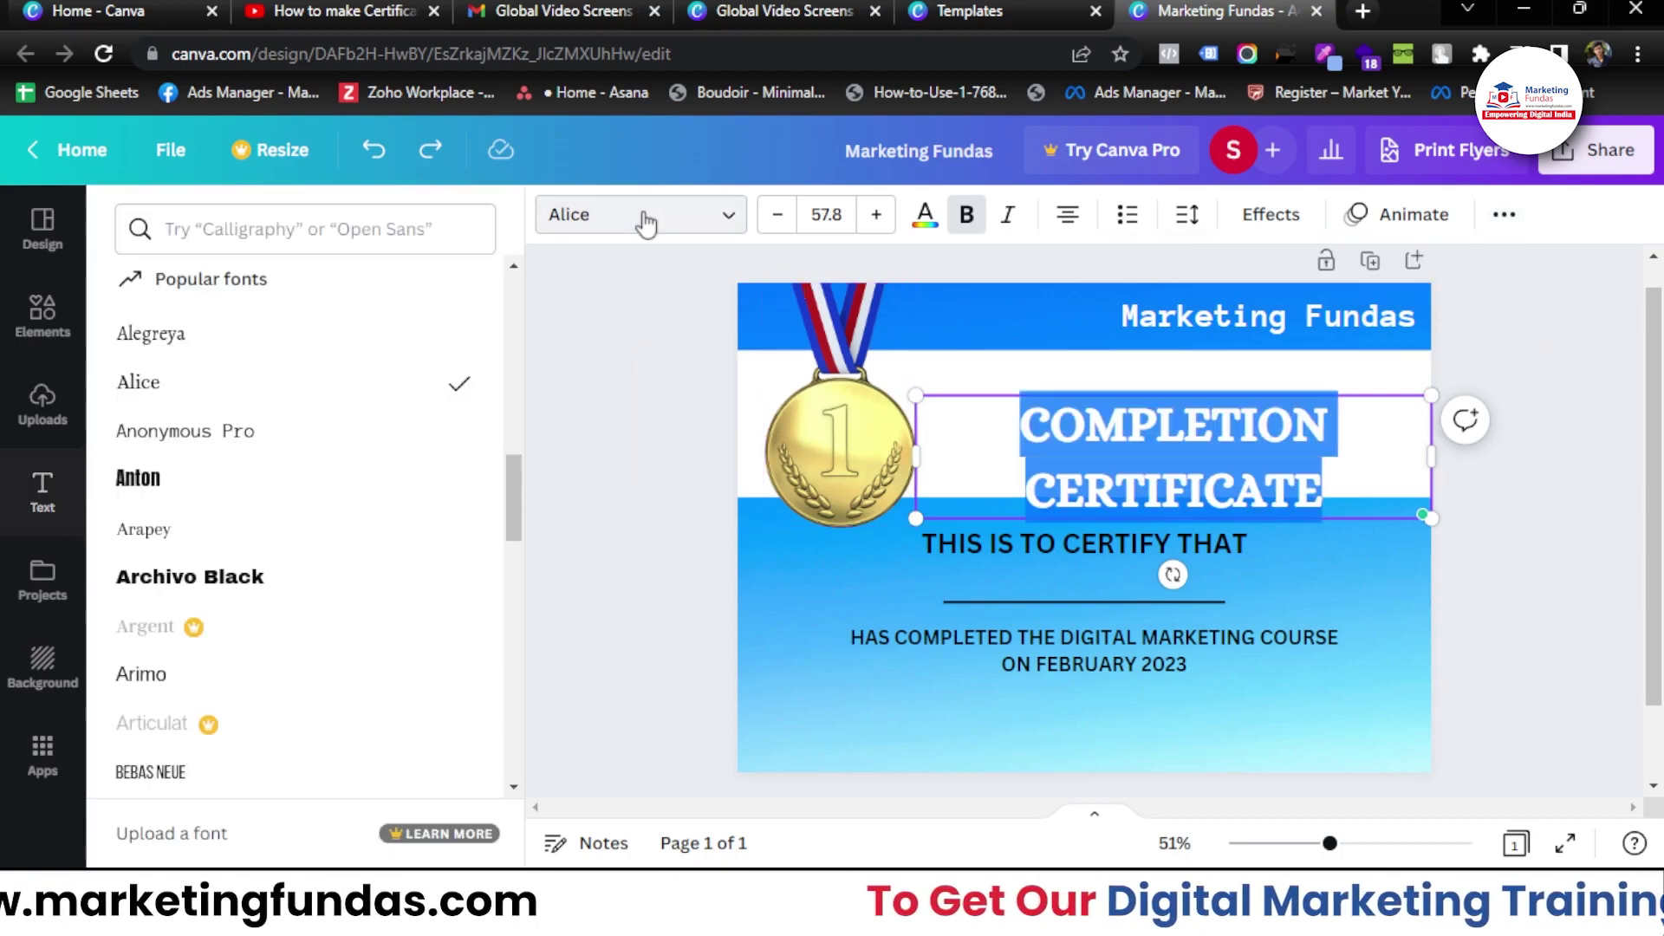
pyautogui.click(324, 431)
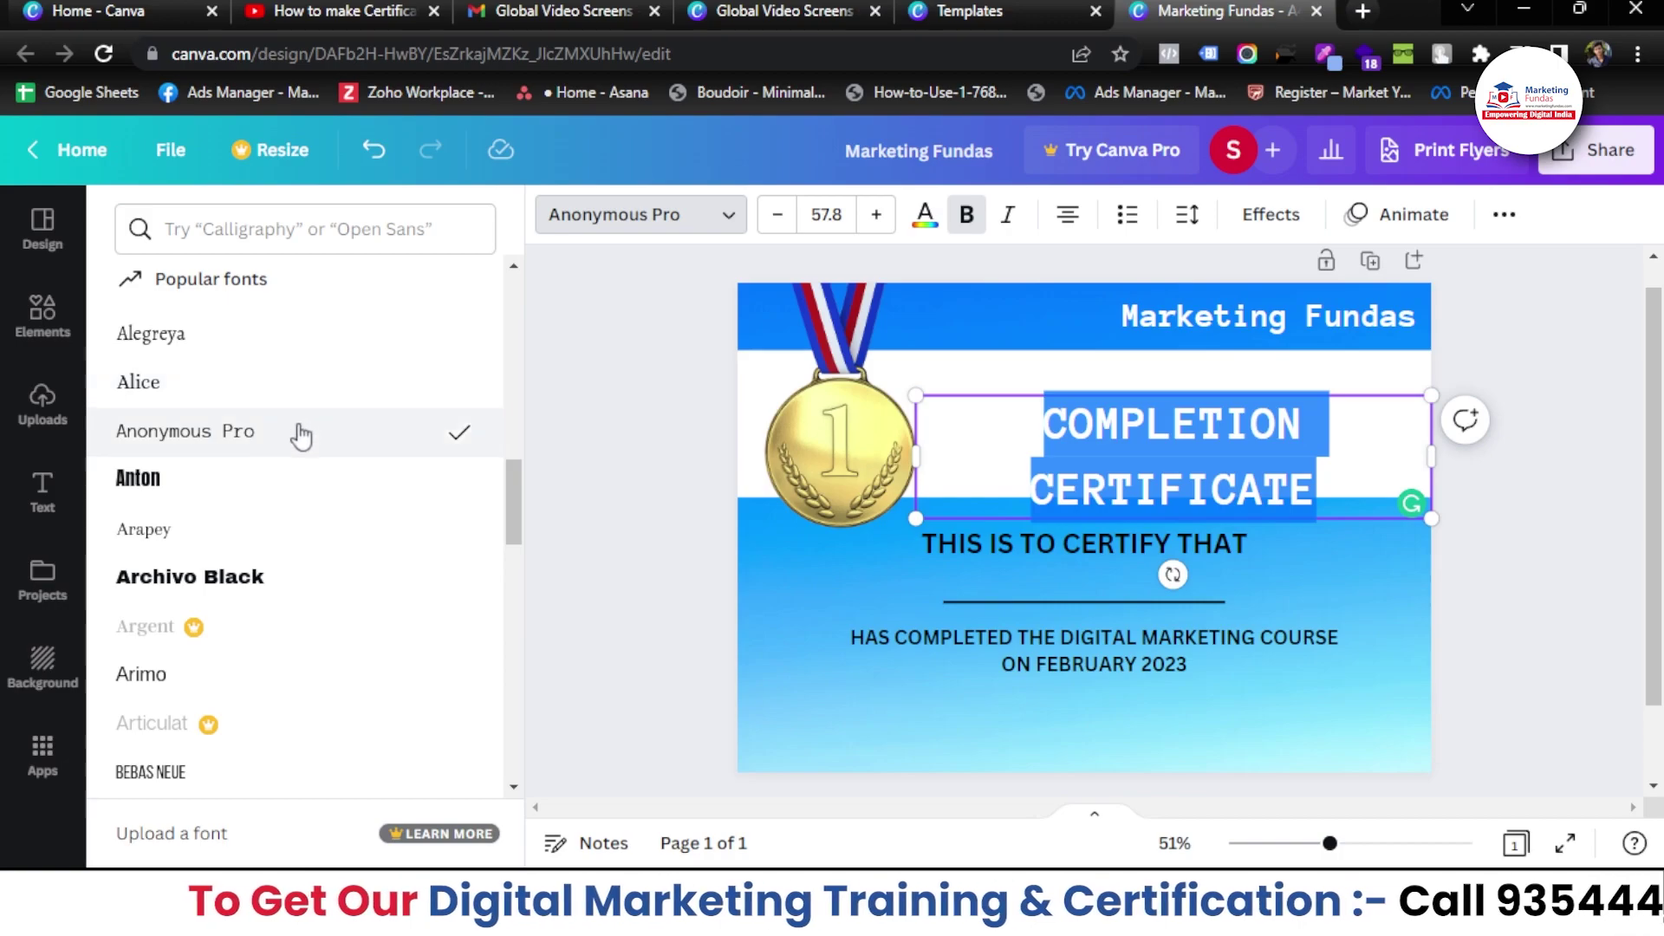
pyautogui.click(312, 575)
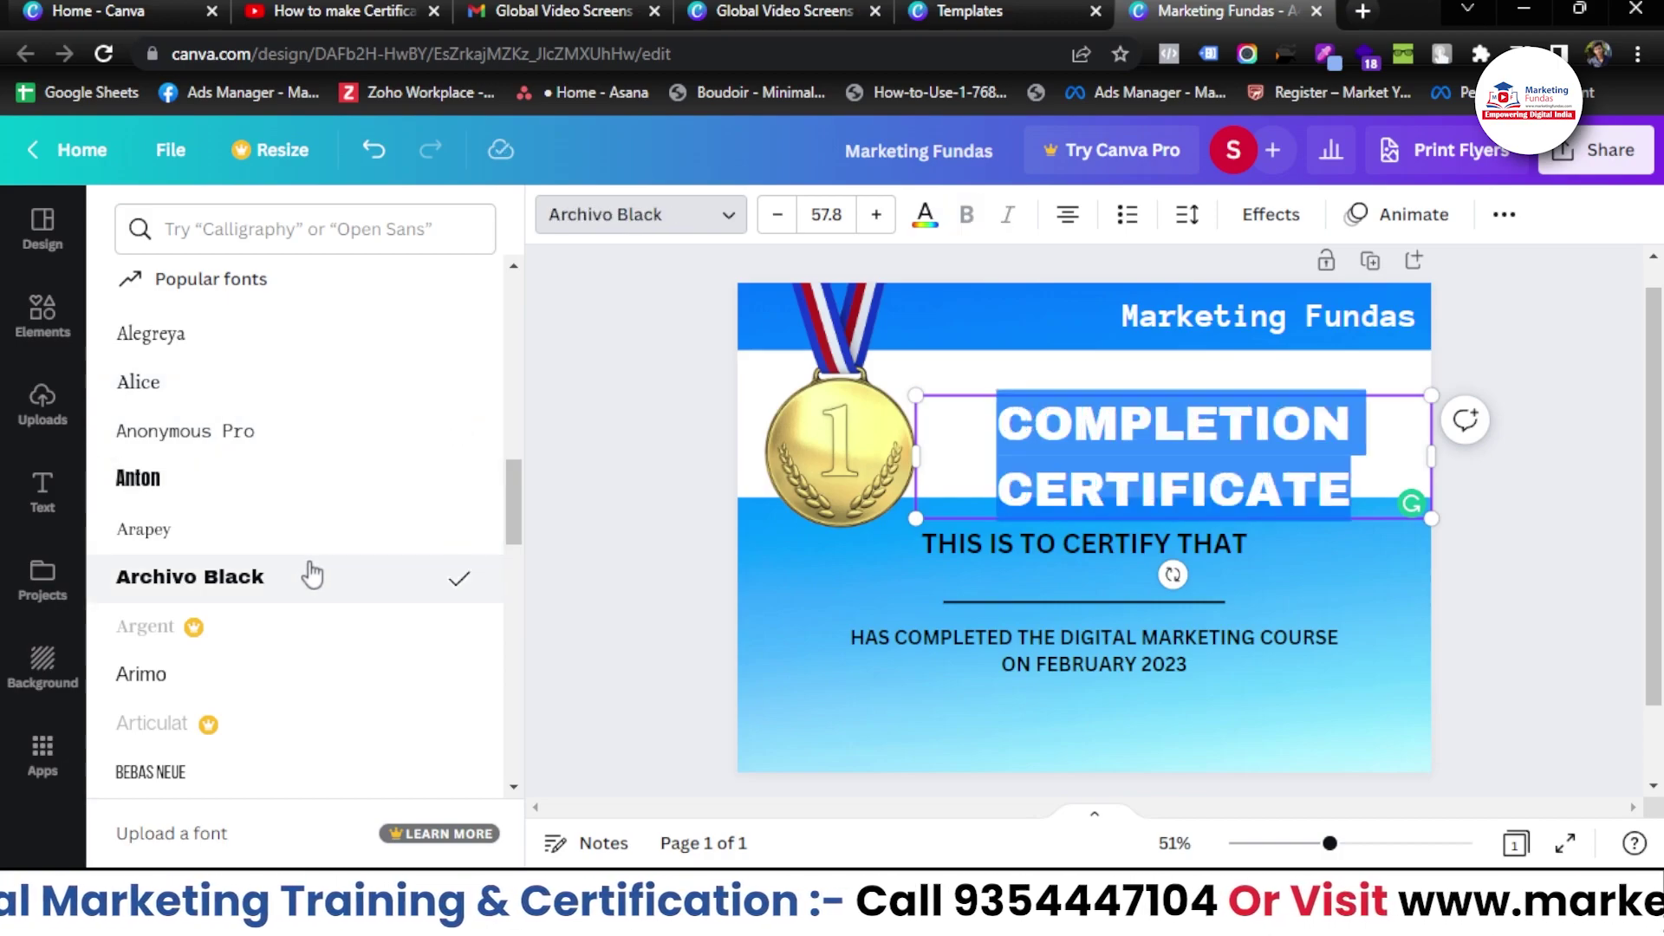
pyautogui.click(773, 216)
pyautogui.click(772, 219)
pyautogui.click(770, 217)
pyautogui.click(770, 216)
pyautogui.click(770, 217)
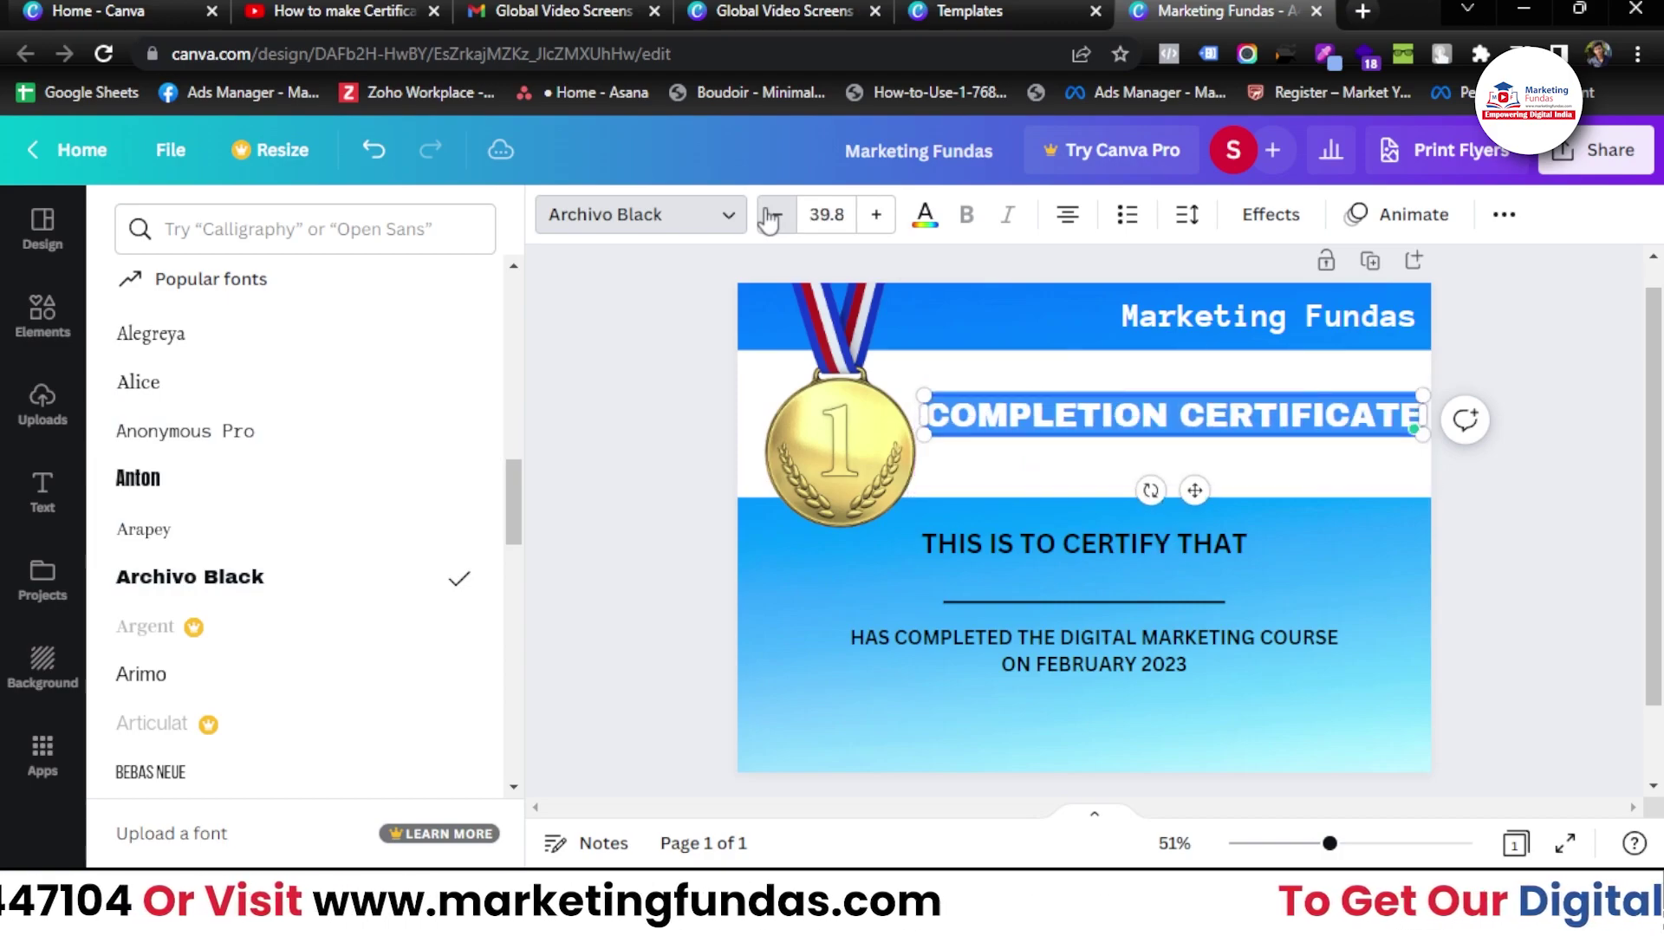
pyautogui.moveTo(1194, 492); pyautogui.dragTo(1192, 510)
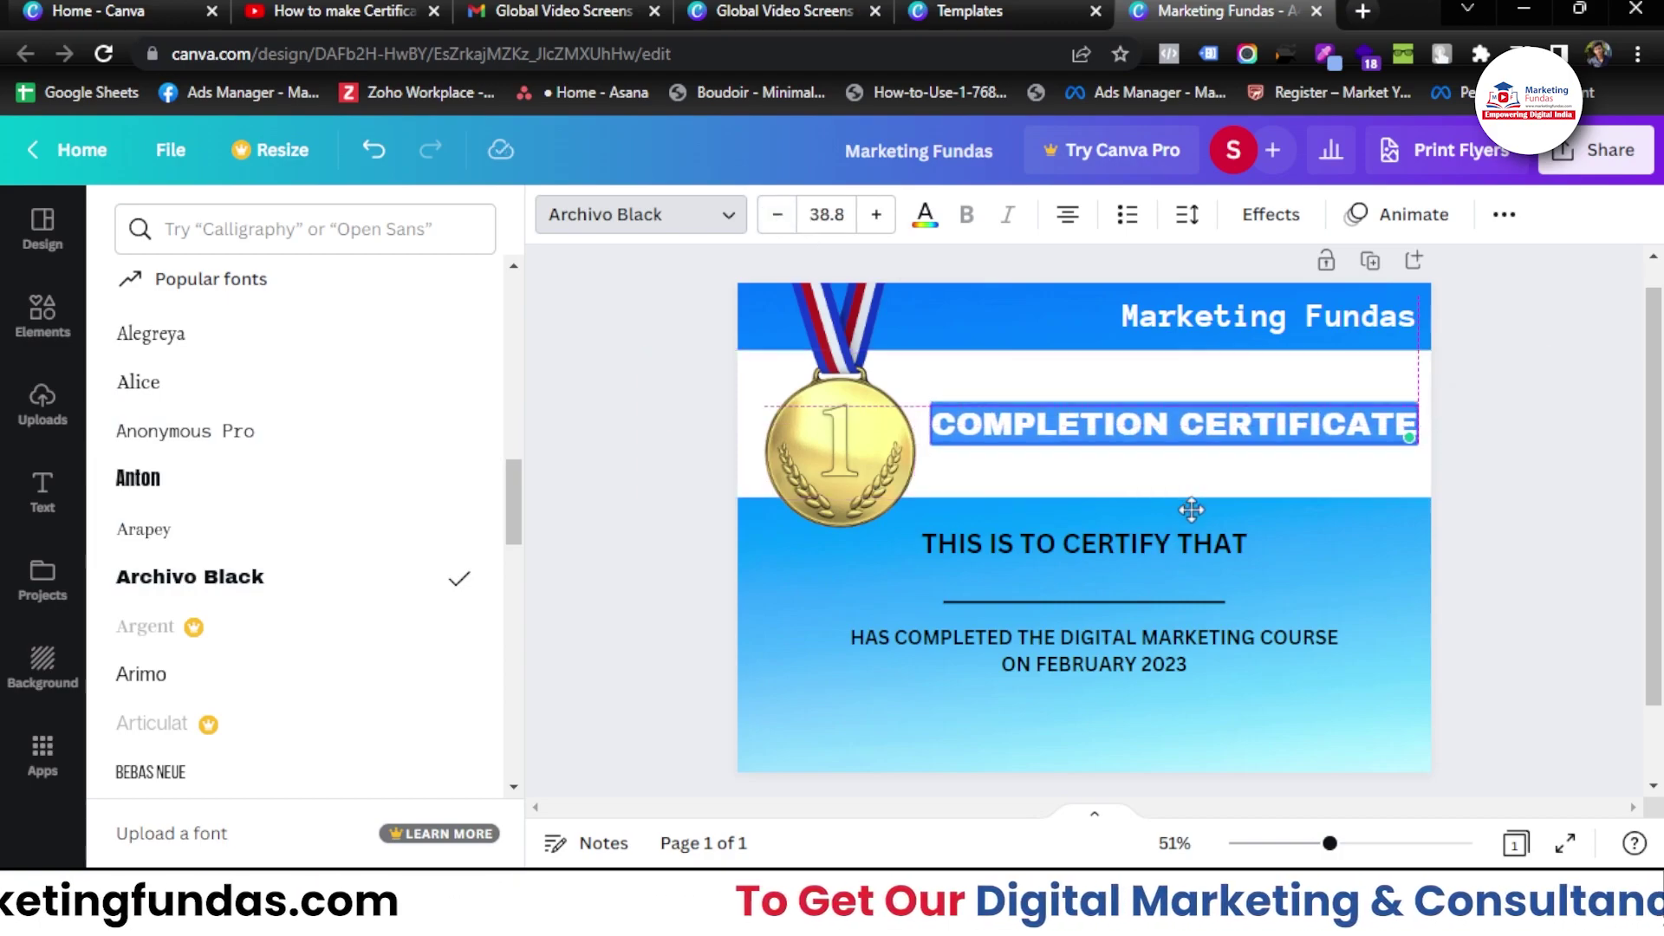
pyautogui.click(1169, 439)
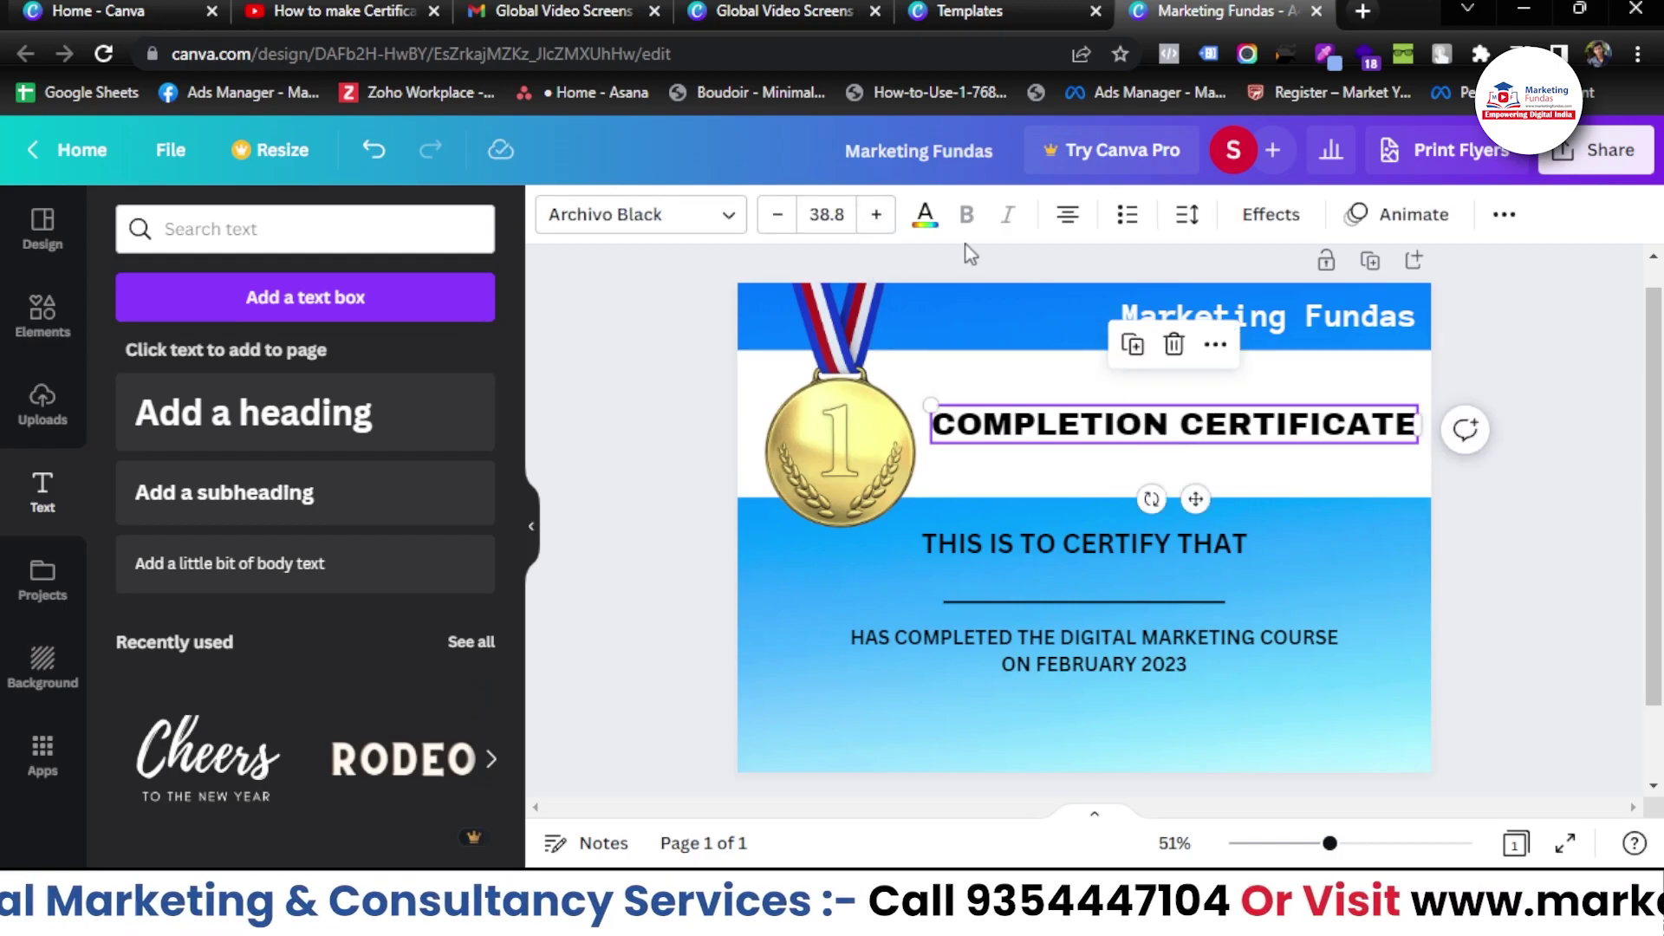
# - Make the COMPLETION CERTIFICATE heading blue
pyautogui.click(925, 216)
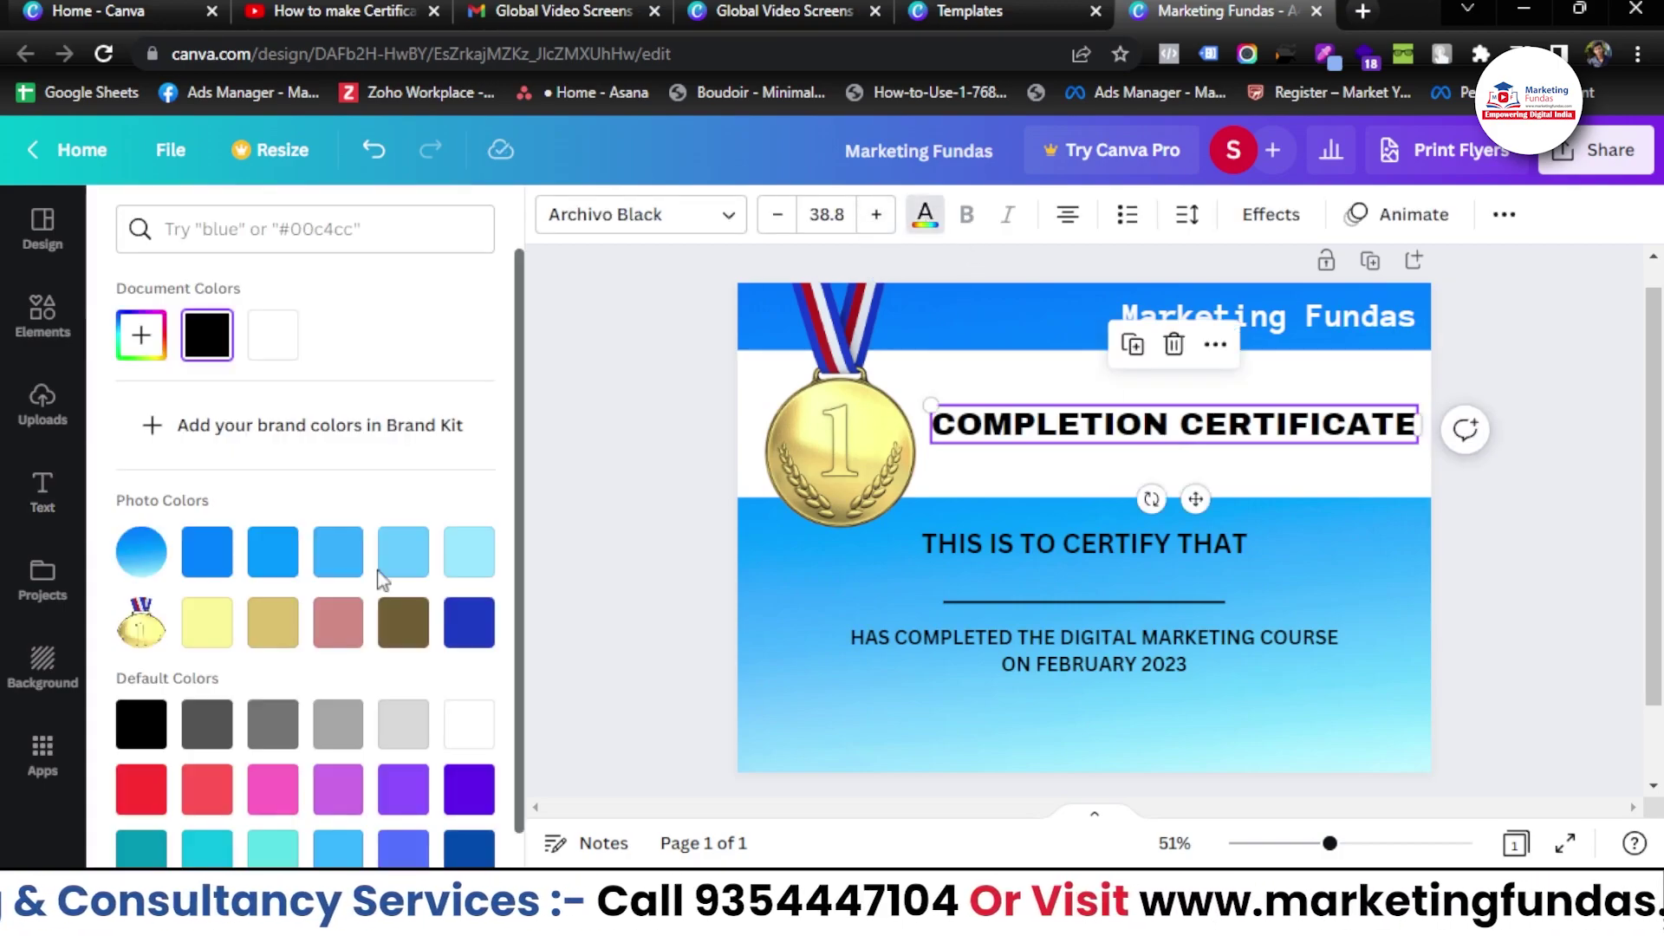
pyautogui.click(212, 550)
pyautogui.click(607, 541)
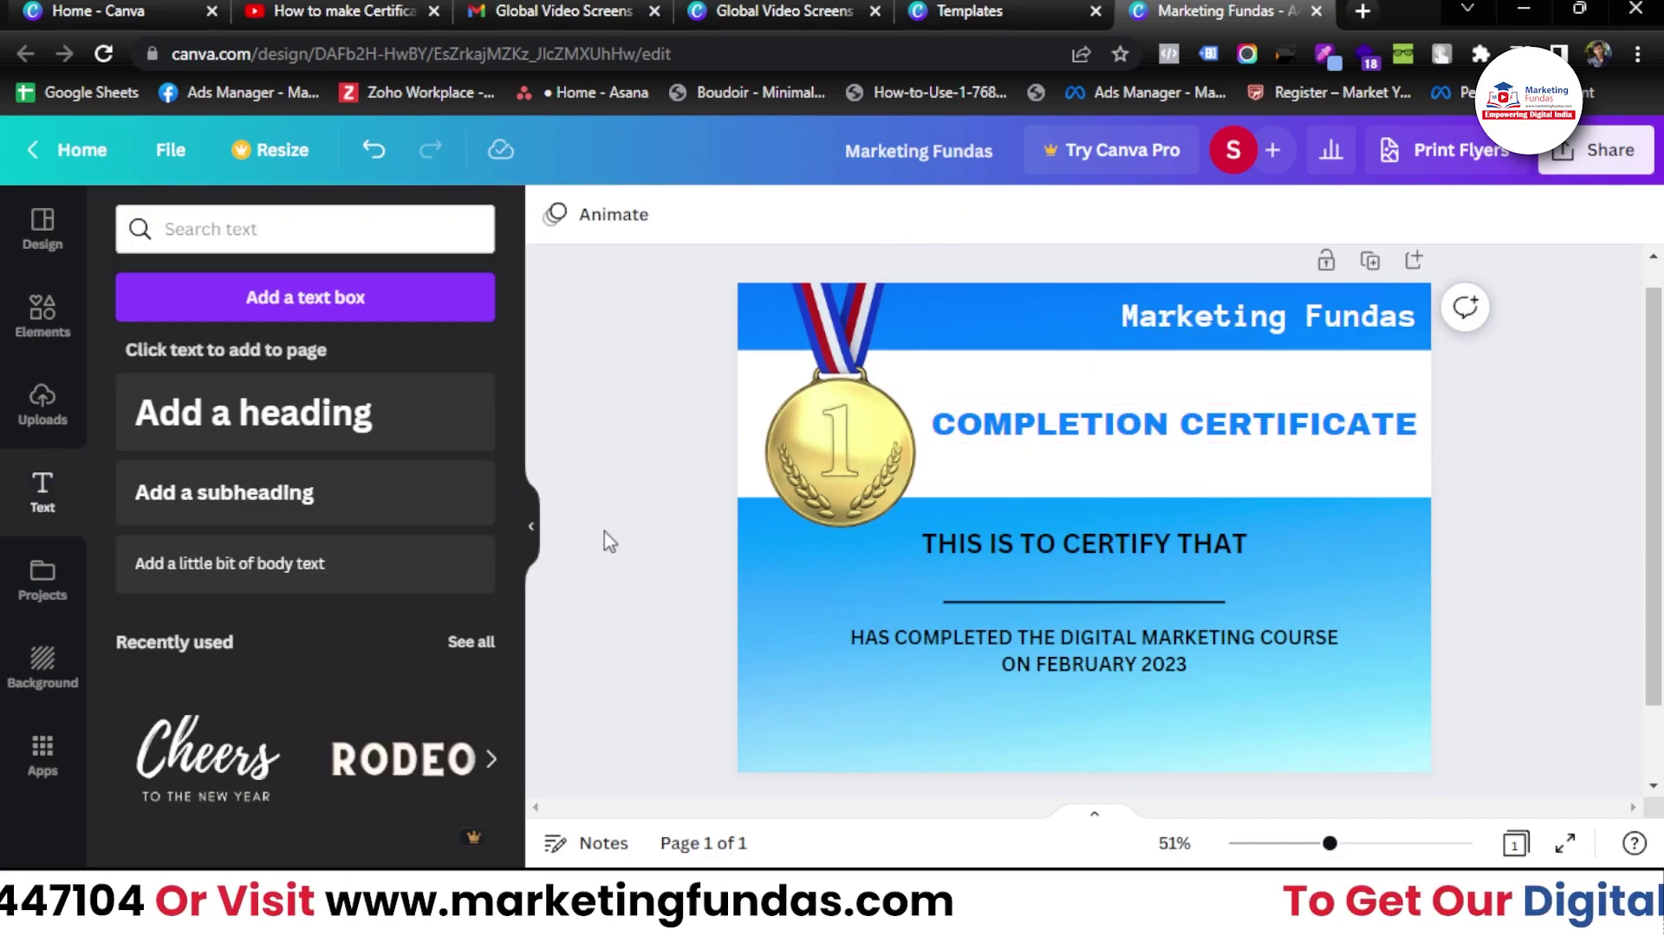
# - Try white text on THIS IS TO CERTIFY THAT and the course-completion line
pyautogui.click(1015, 549)
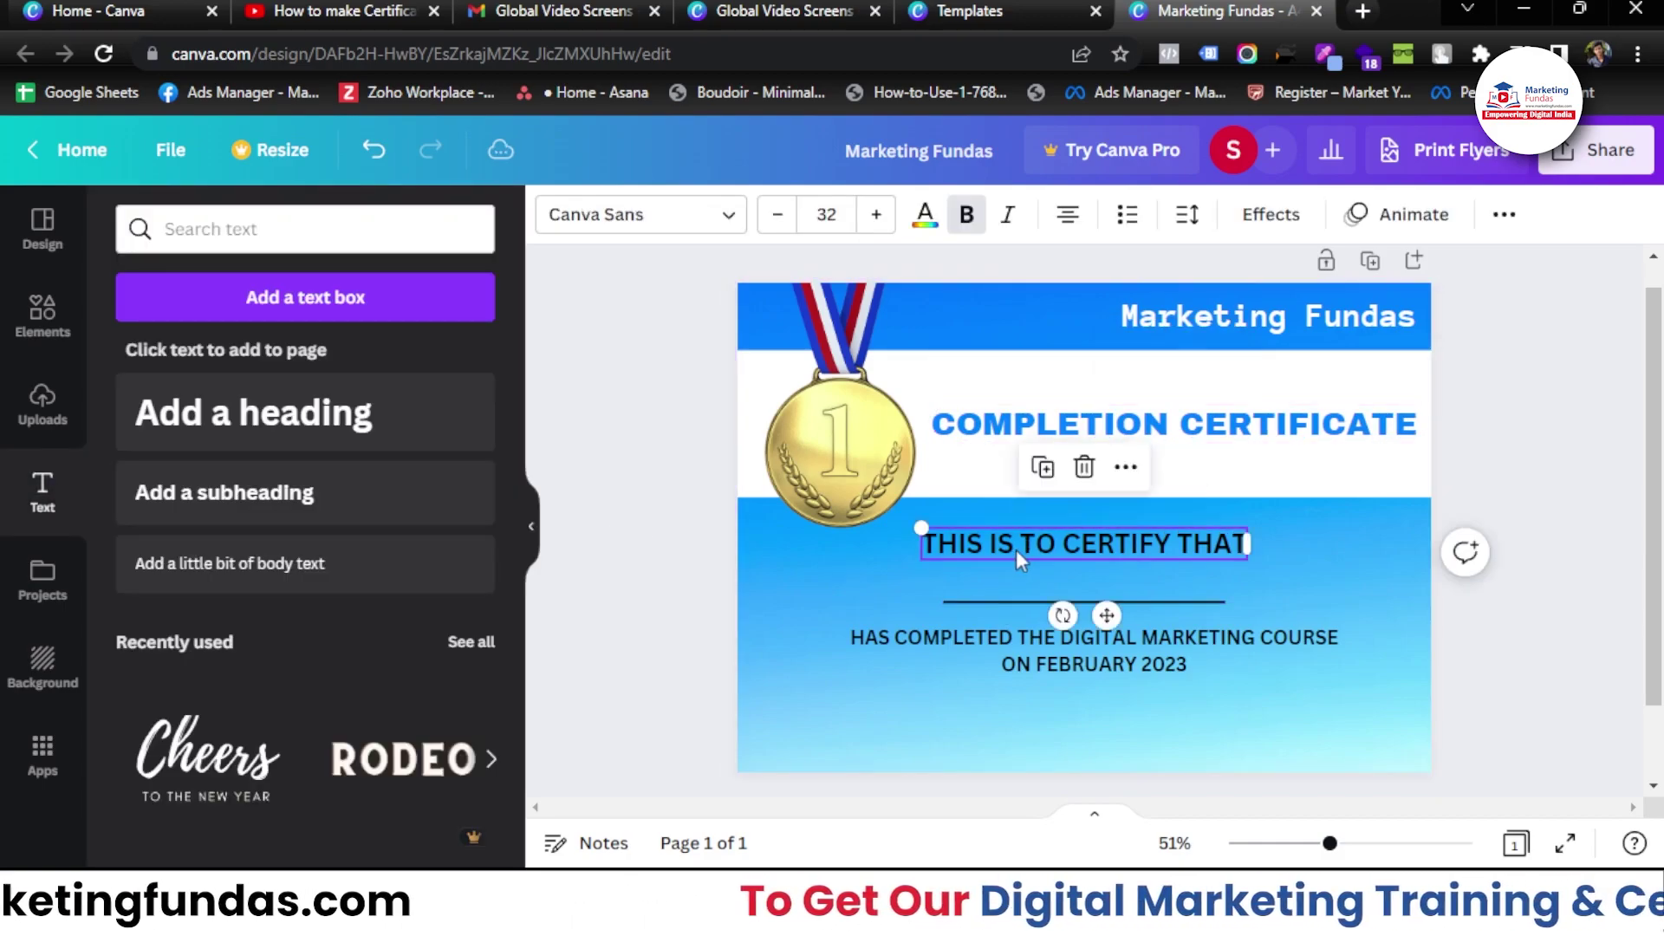
pyautogui.click(923, 218)
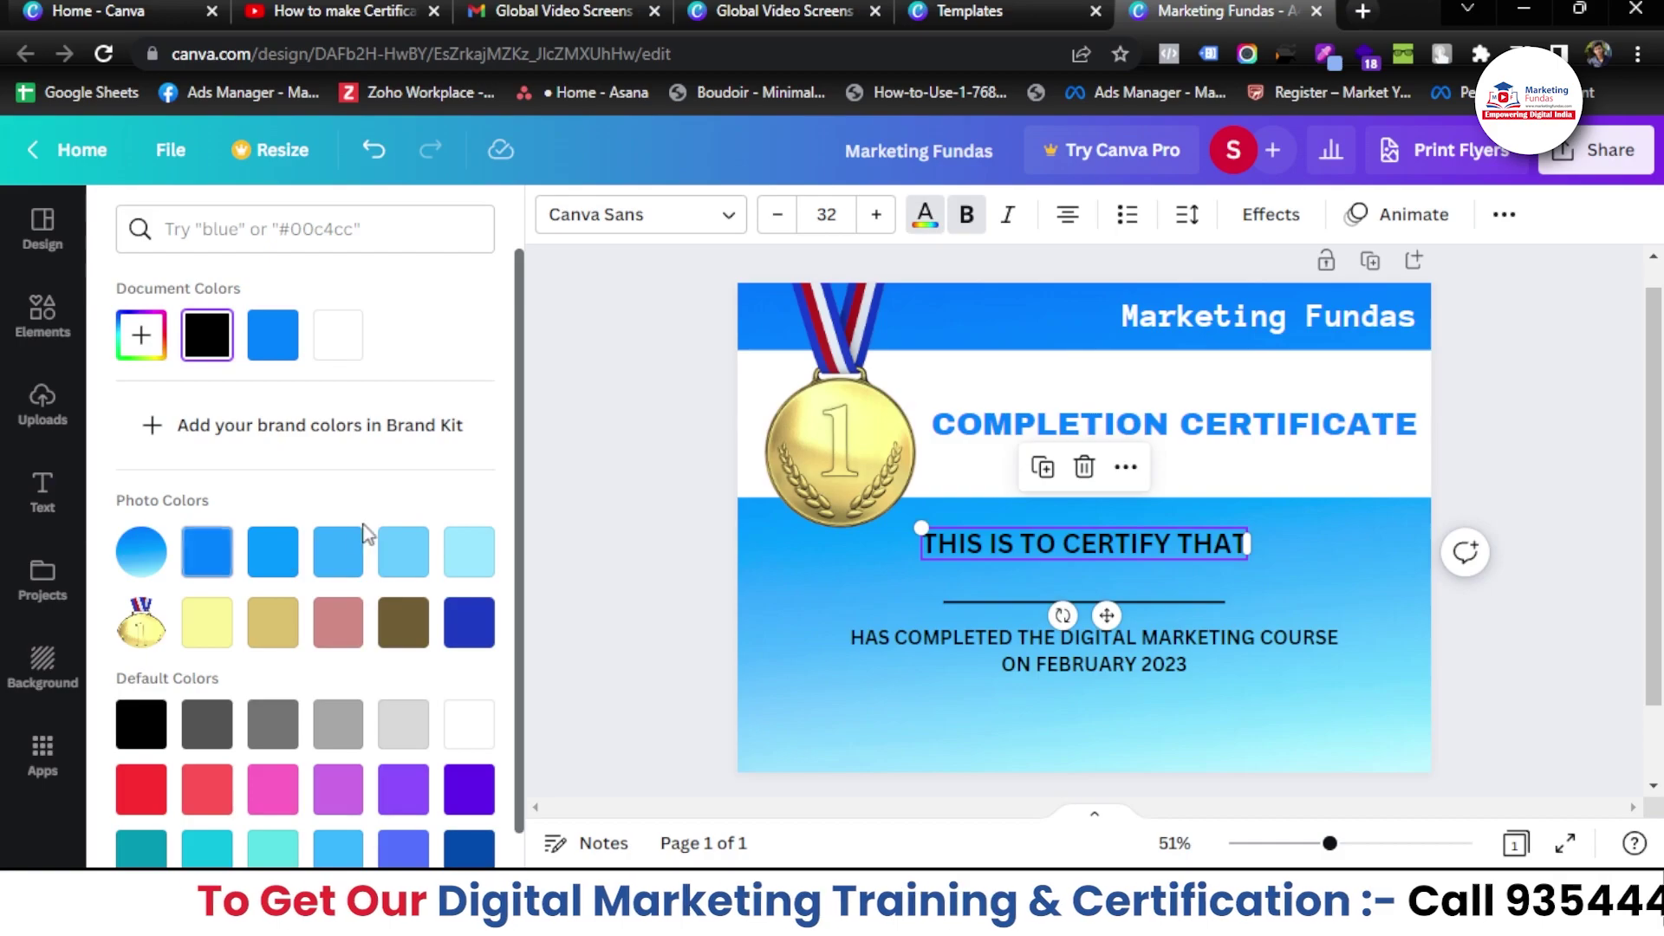
pyautogui.click(468, 726)
pyautogui.click(975, 644)
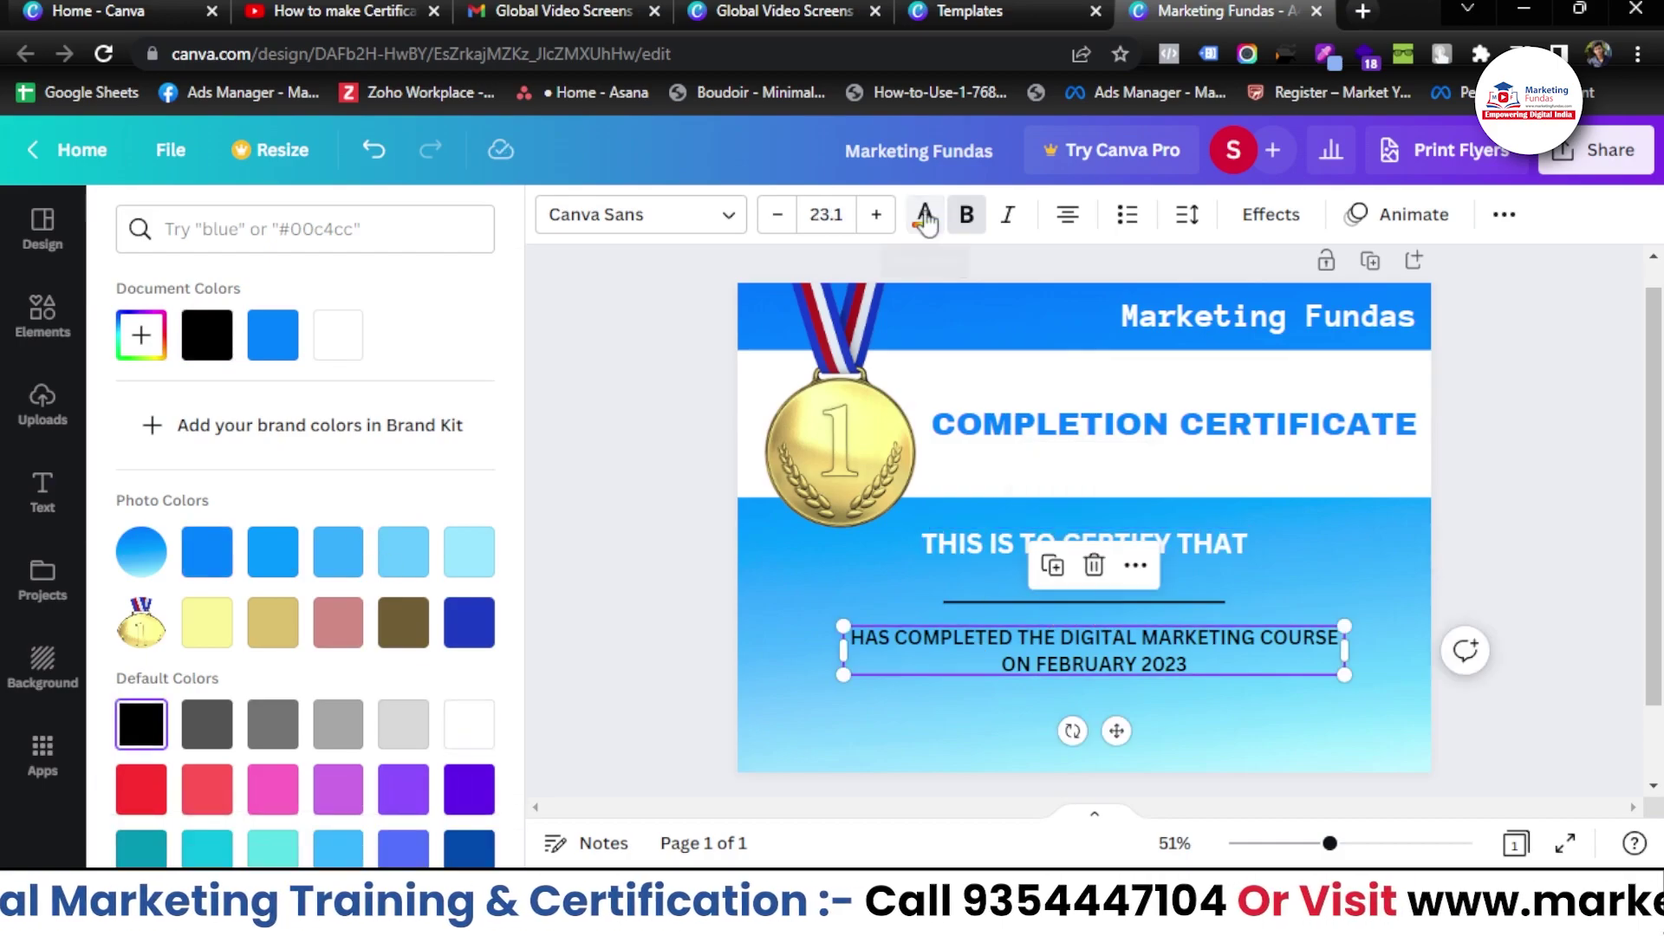
pyautogui.click(469, 728)
pyautogui.click(664, 638)
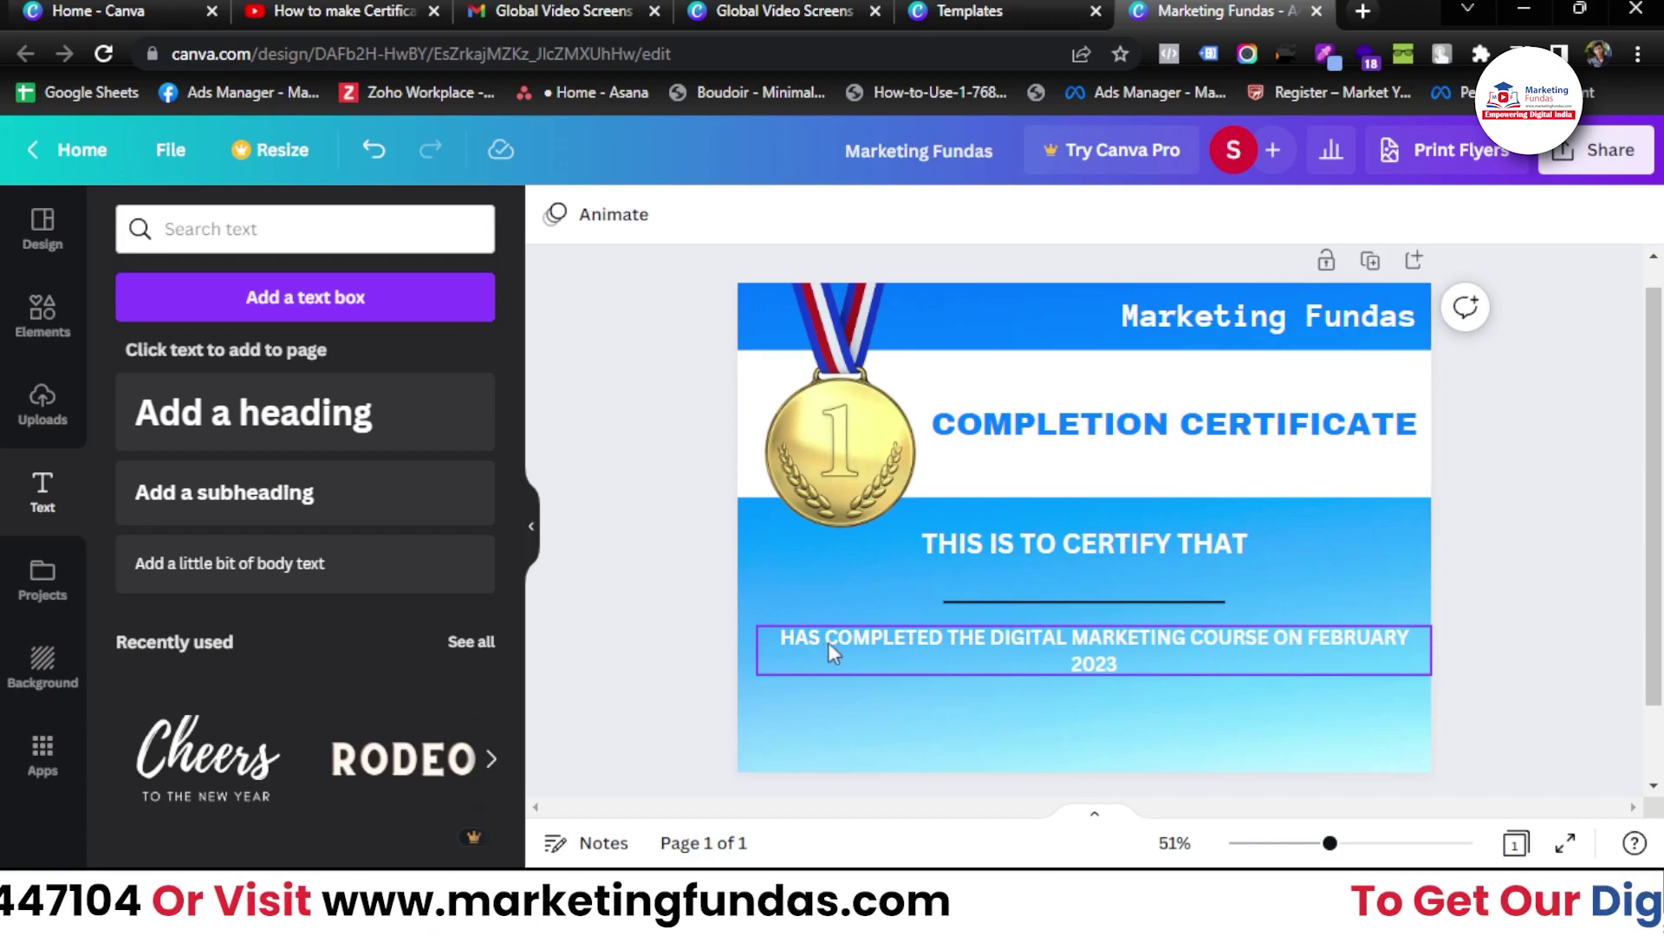
# - Return both body text lines to black
pyautogui.click(819, 586)
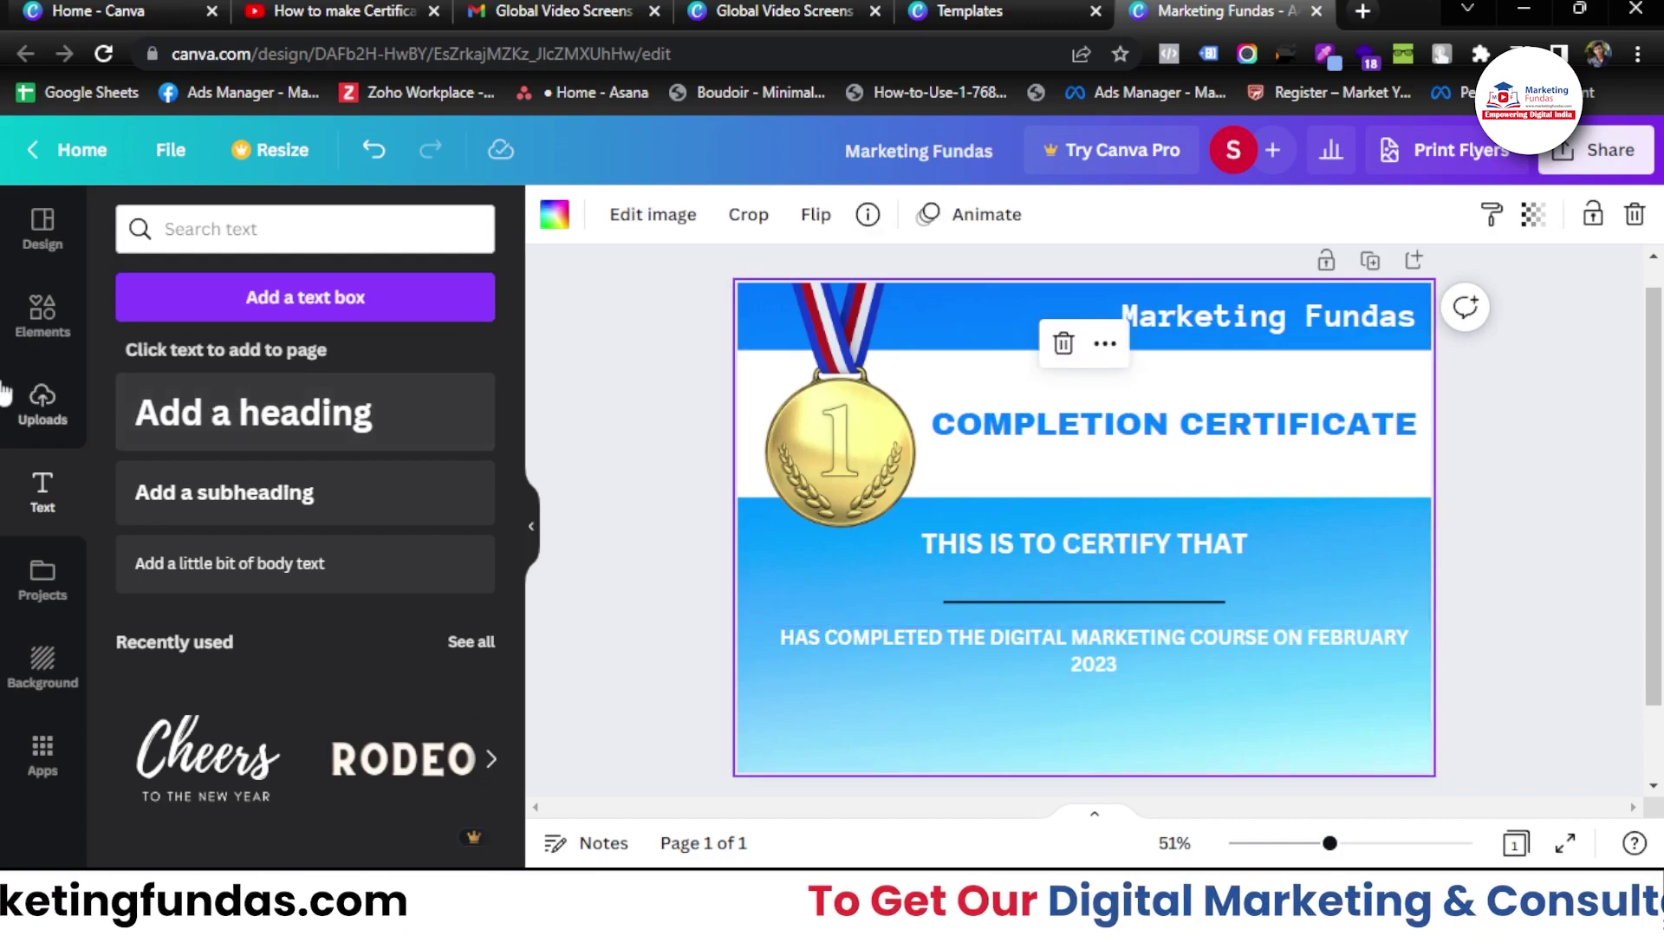
pyautogui.click(26, 332)
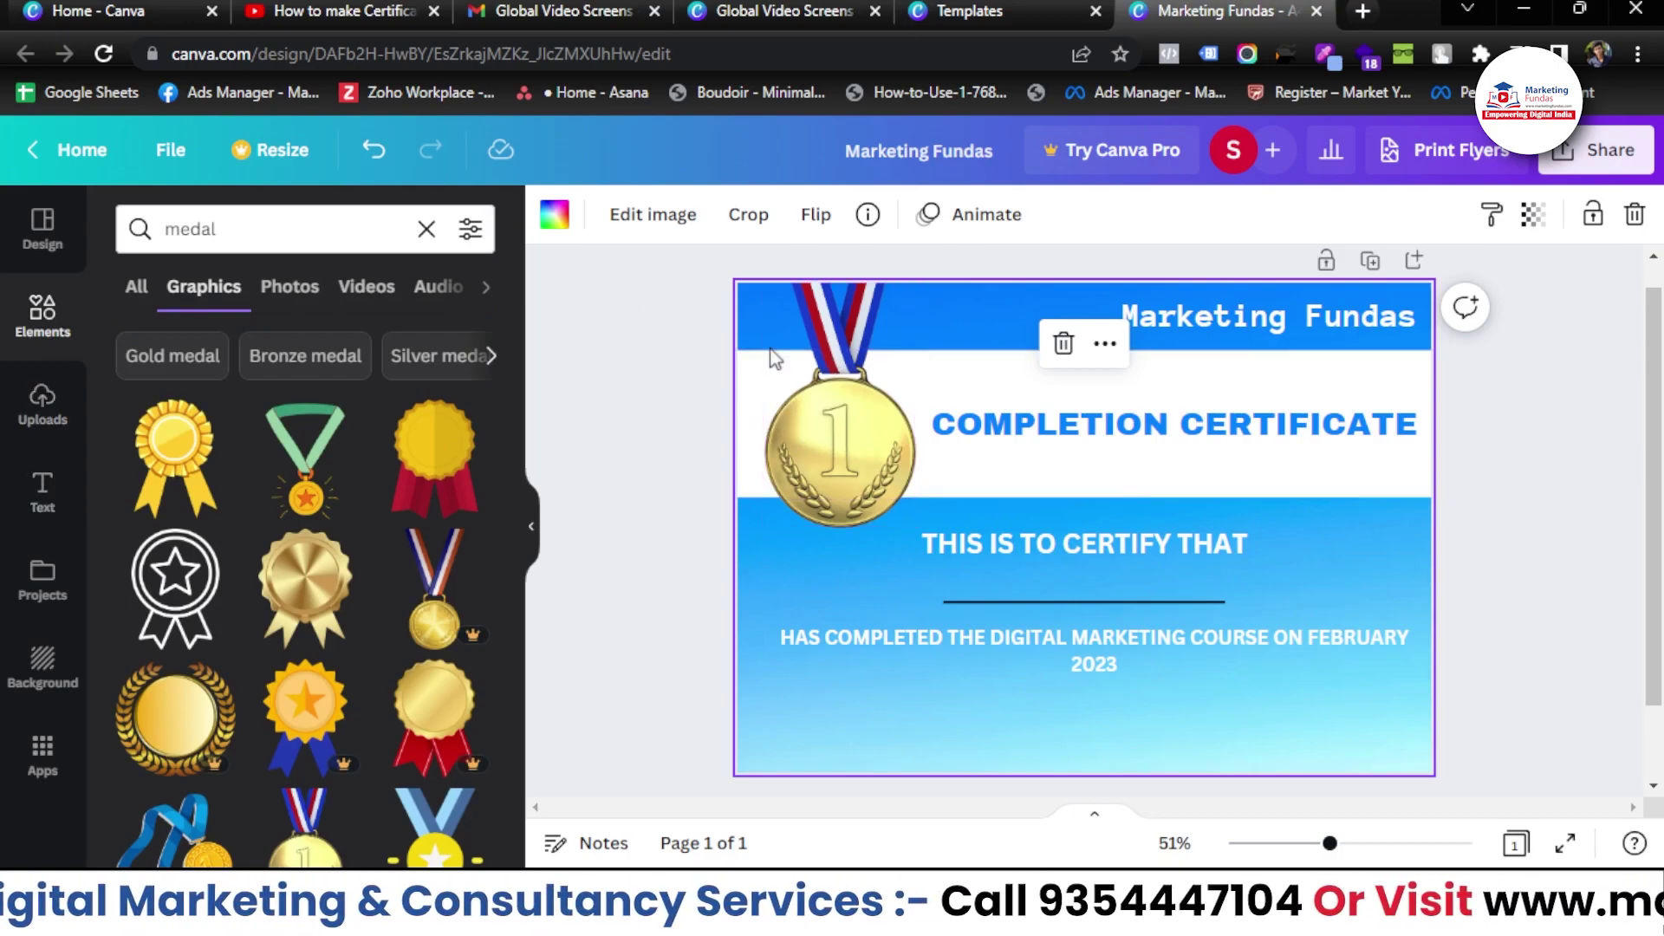
pyautogui.click(1010, 638)
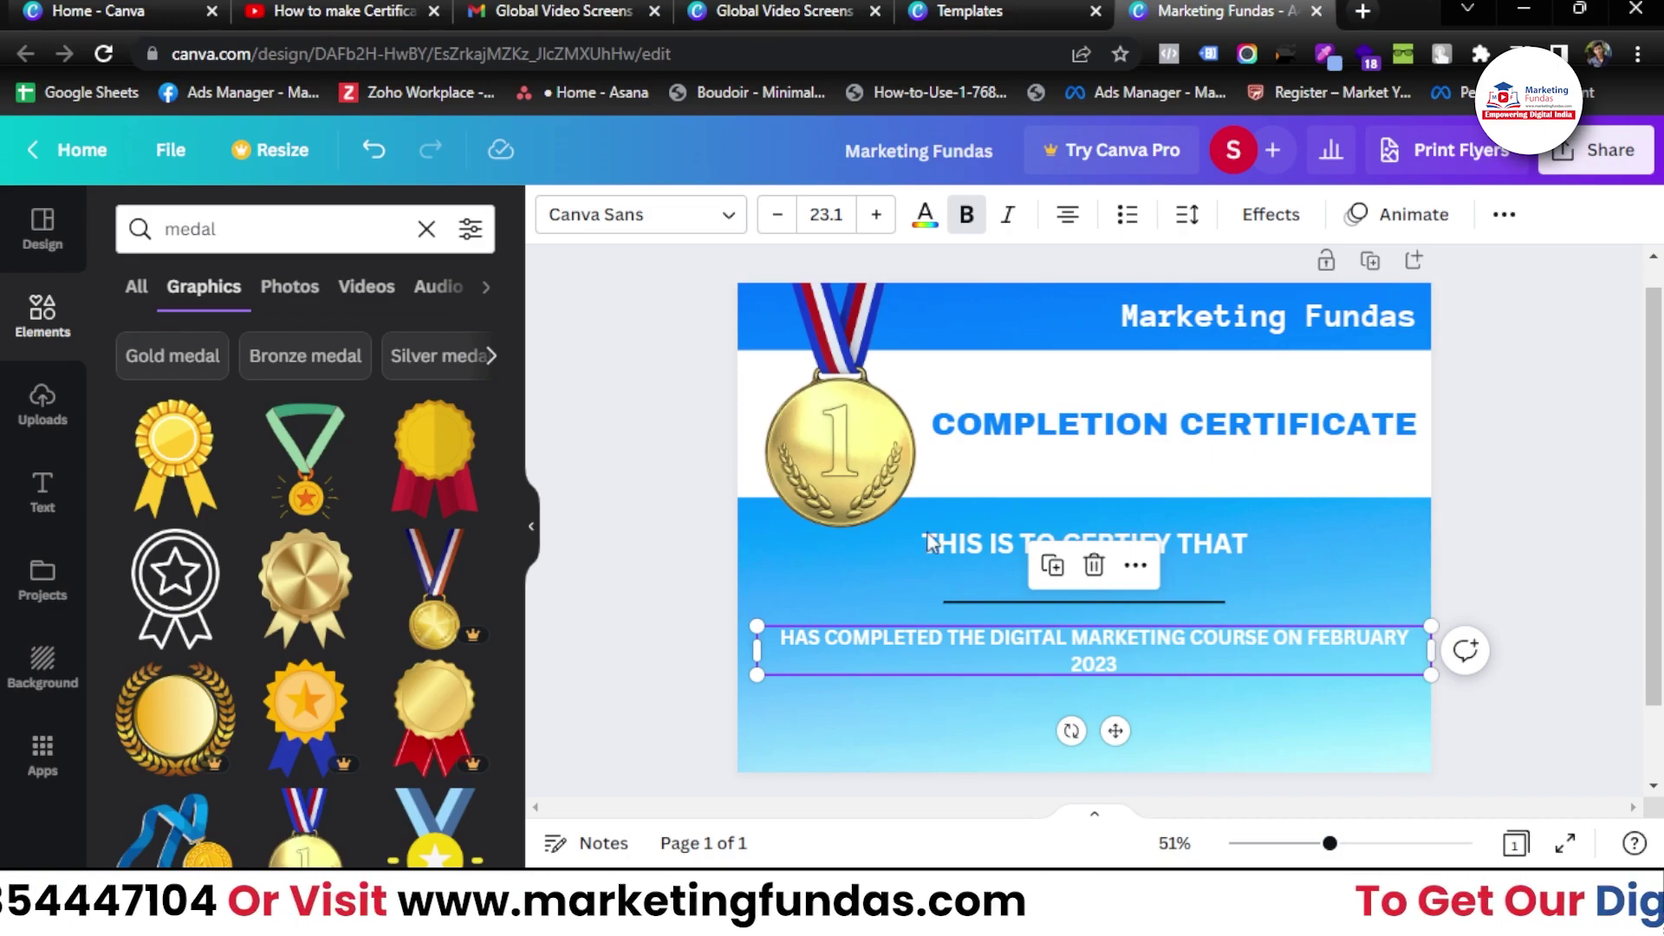
pyautogui.click(924, 215)
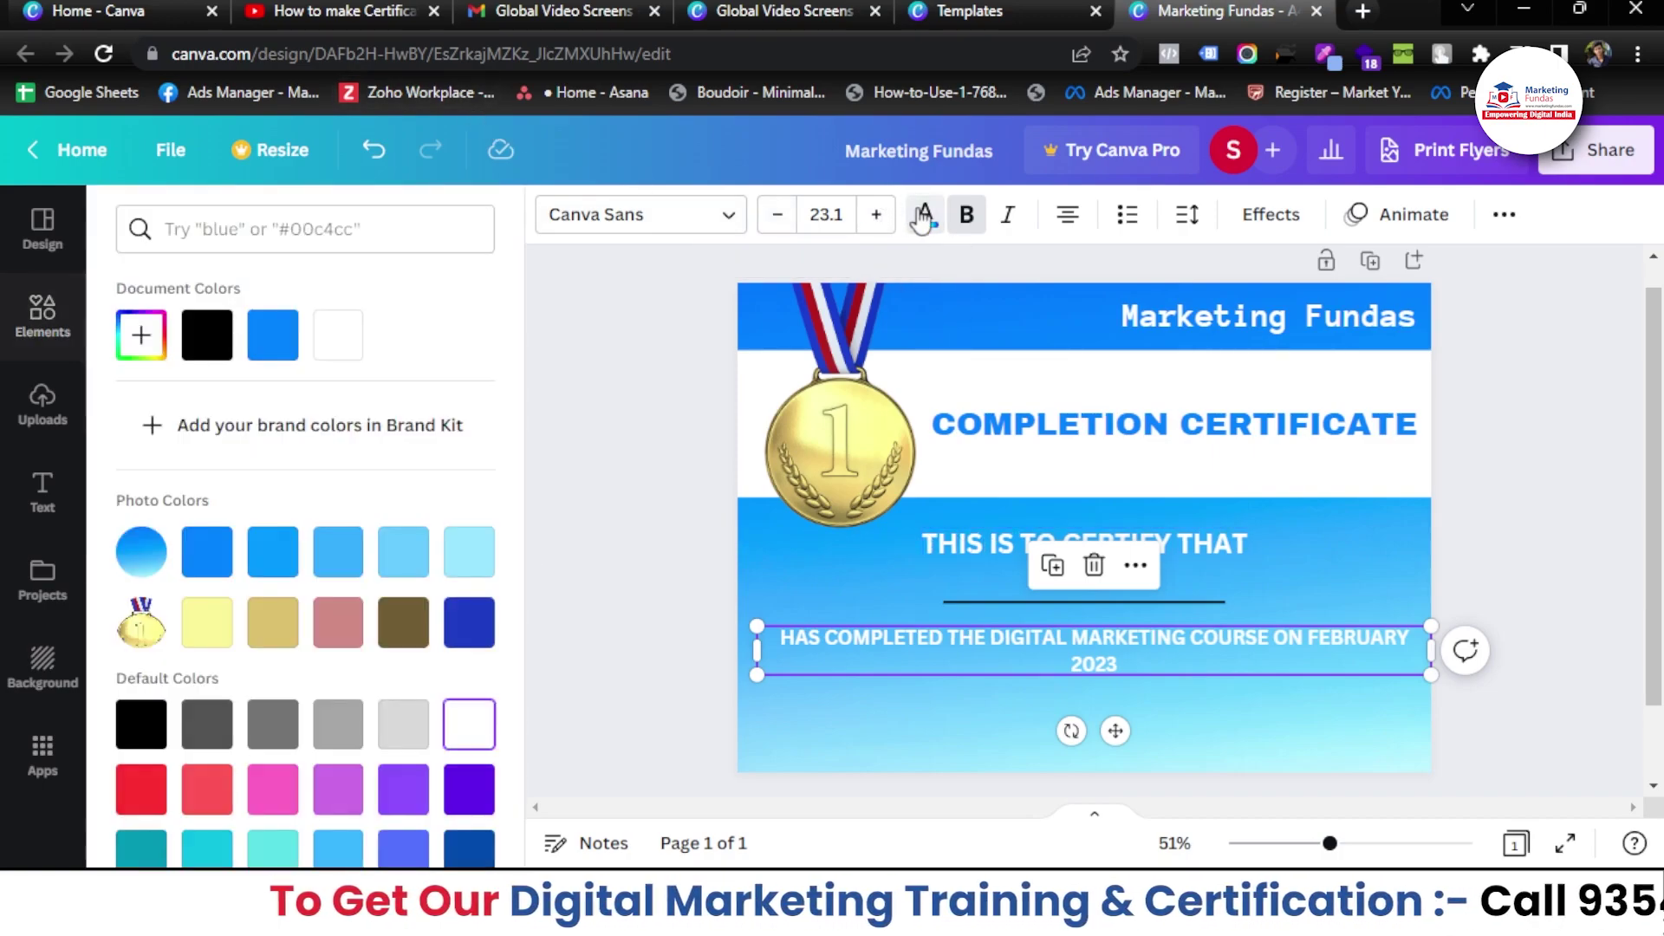
pyautogui.click(206, 335)
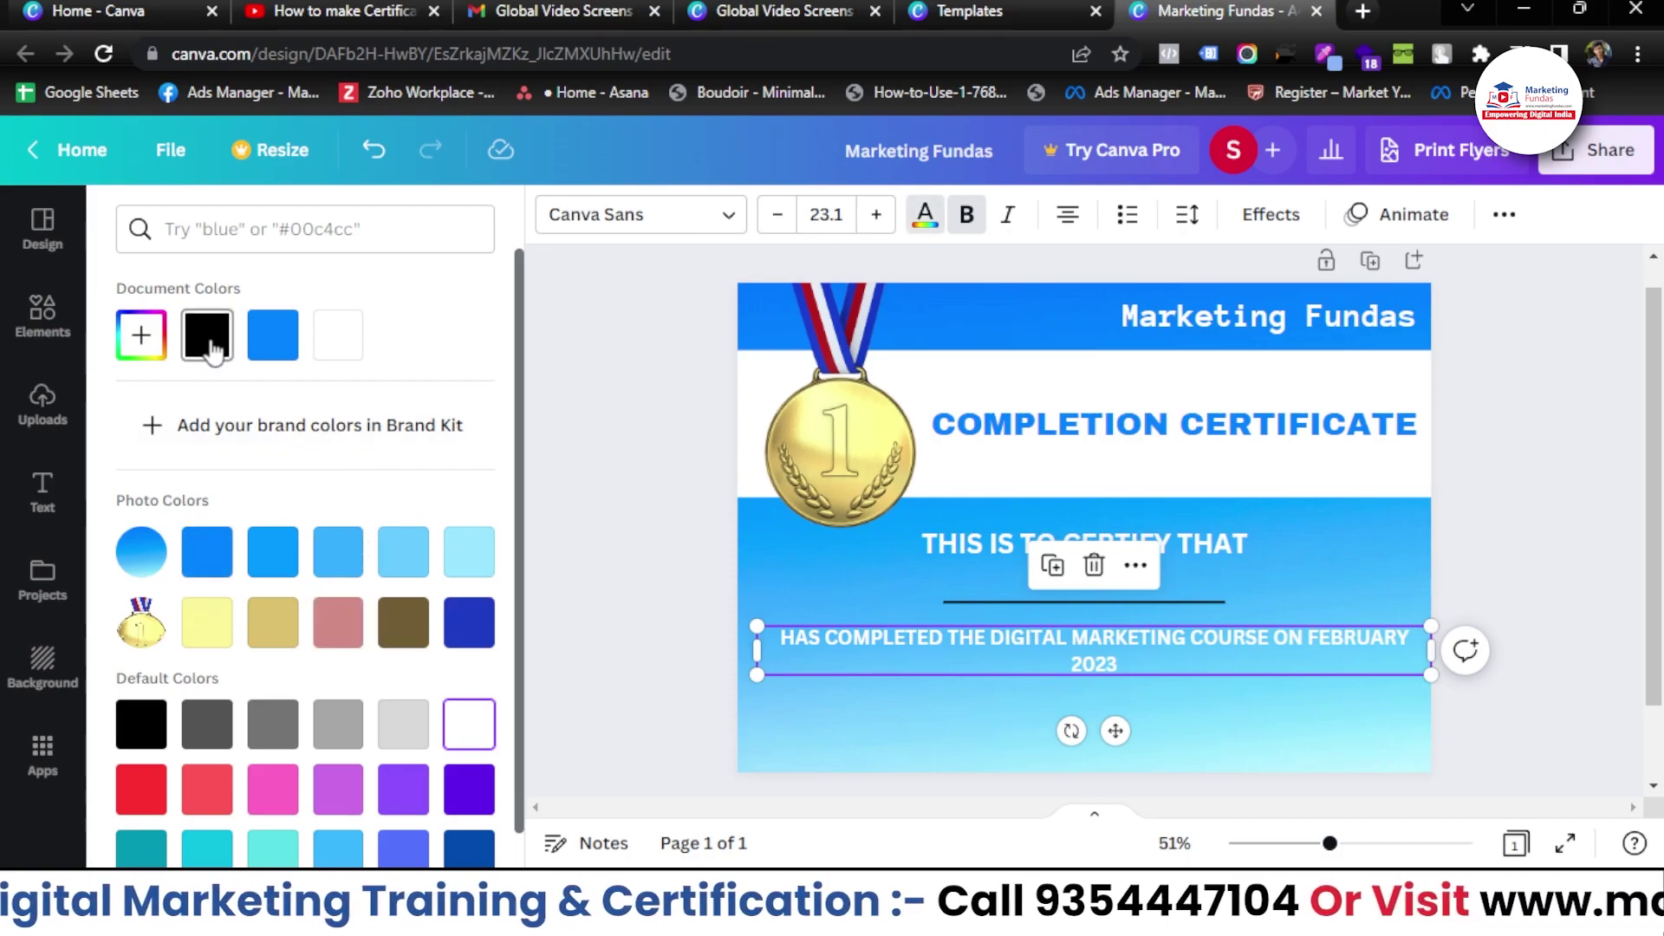
pyautogui.click(1083, 543)
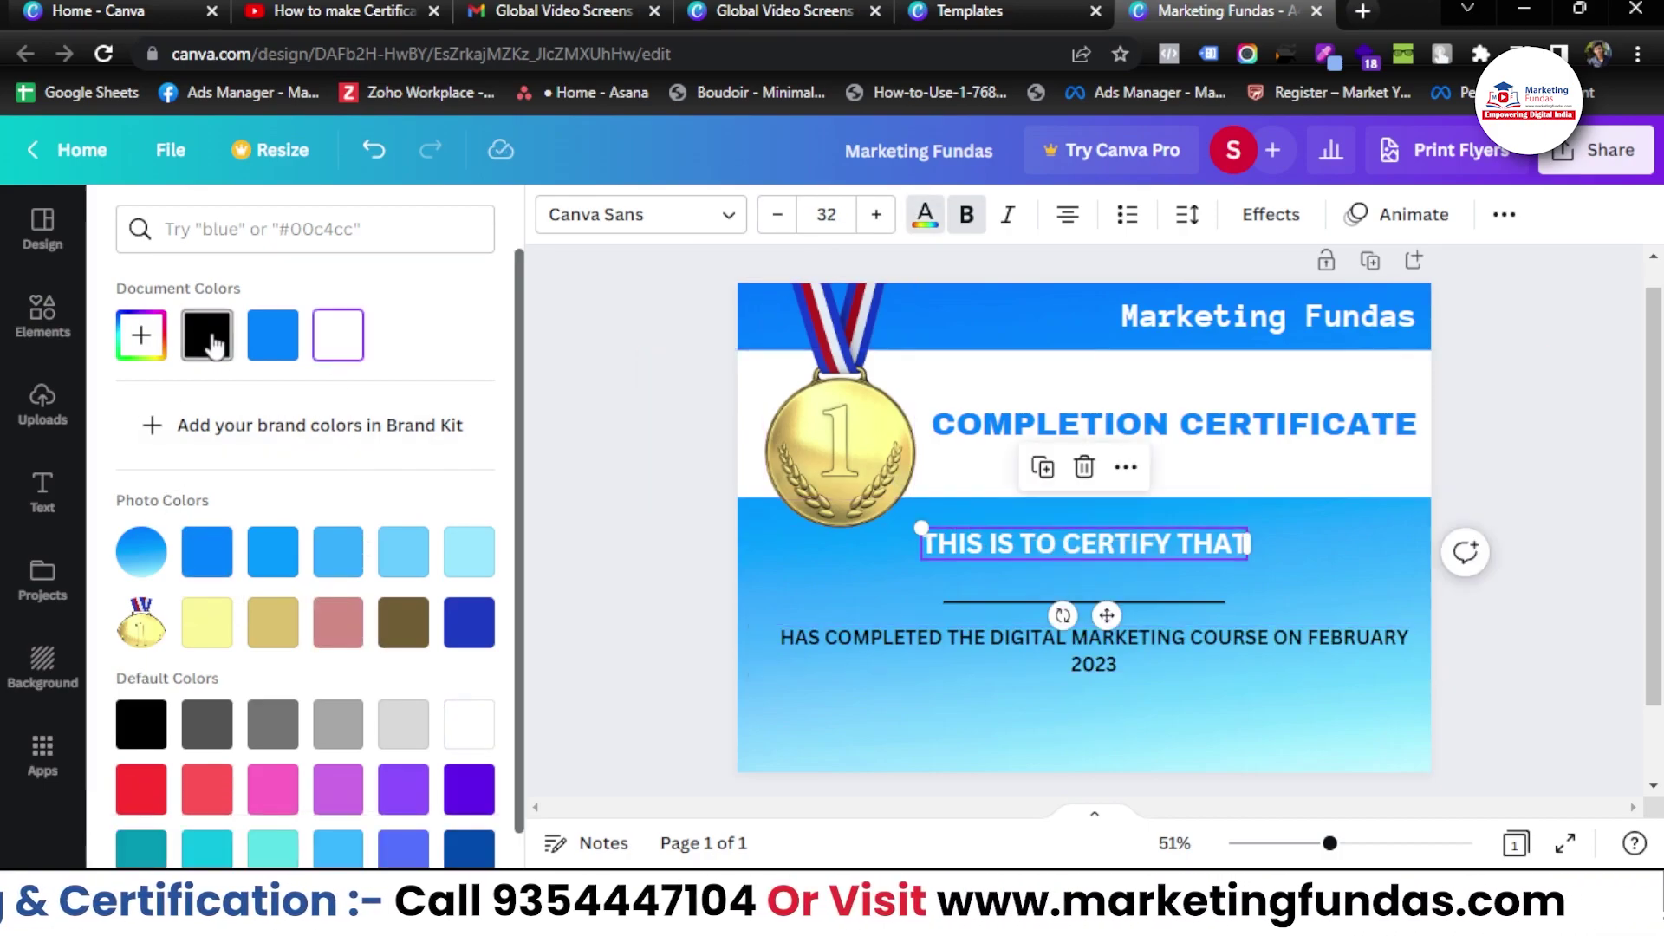
pyautogui.click(206, 335)
pyautogui.click(648, 585)
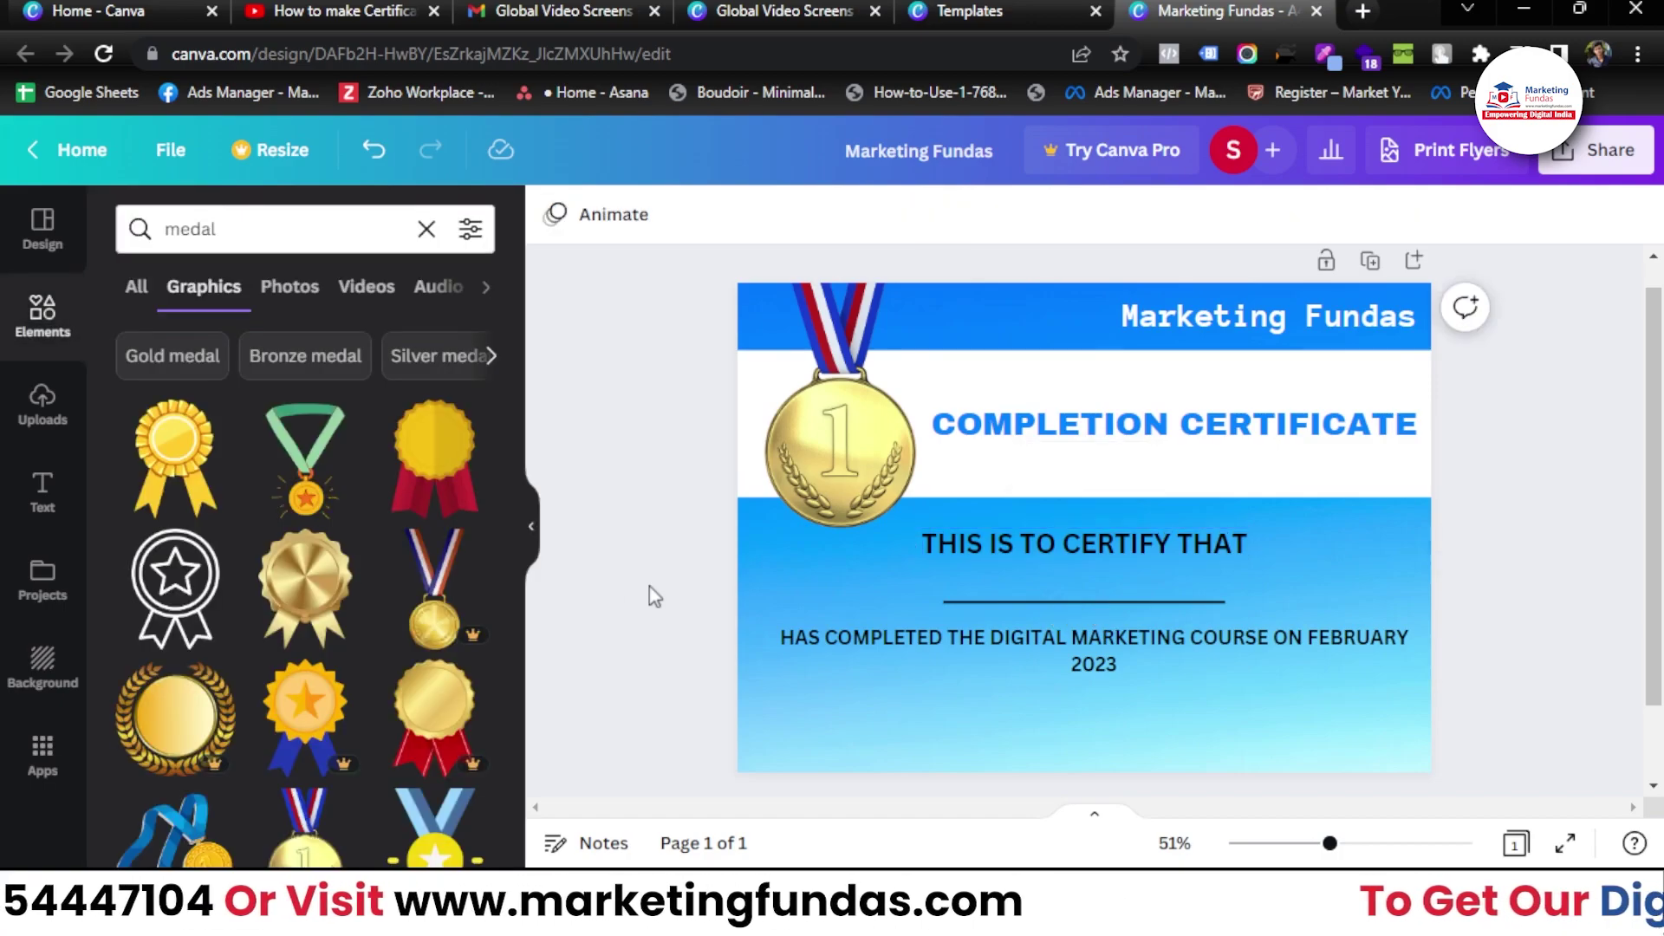
pyautogui.click(41, 490)
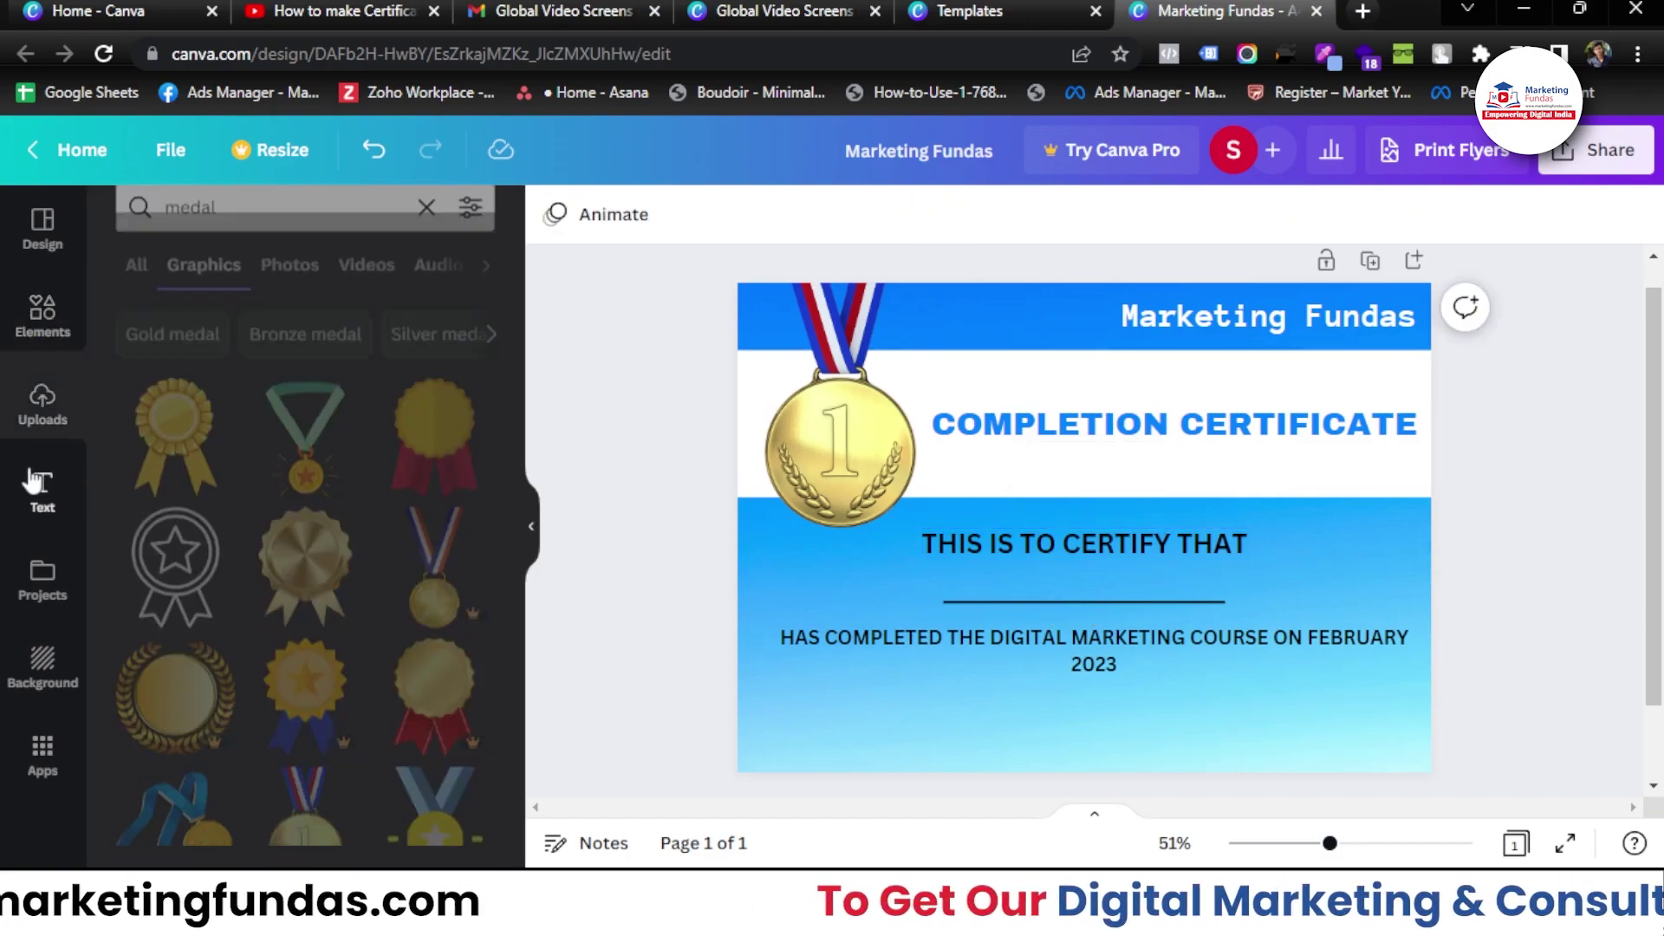
# - Add a DATE subheading and move it to the bottom-left corner
pyautogui.click(279, 512)
pyautogui.press('BackSpace')
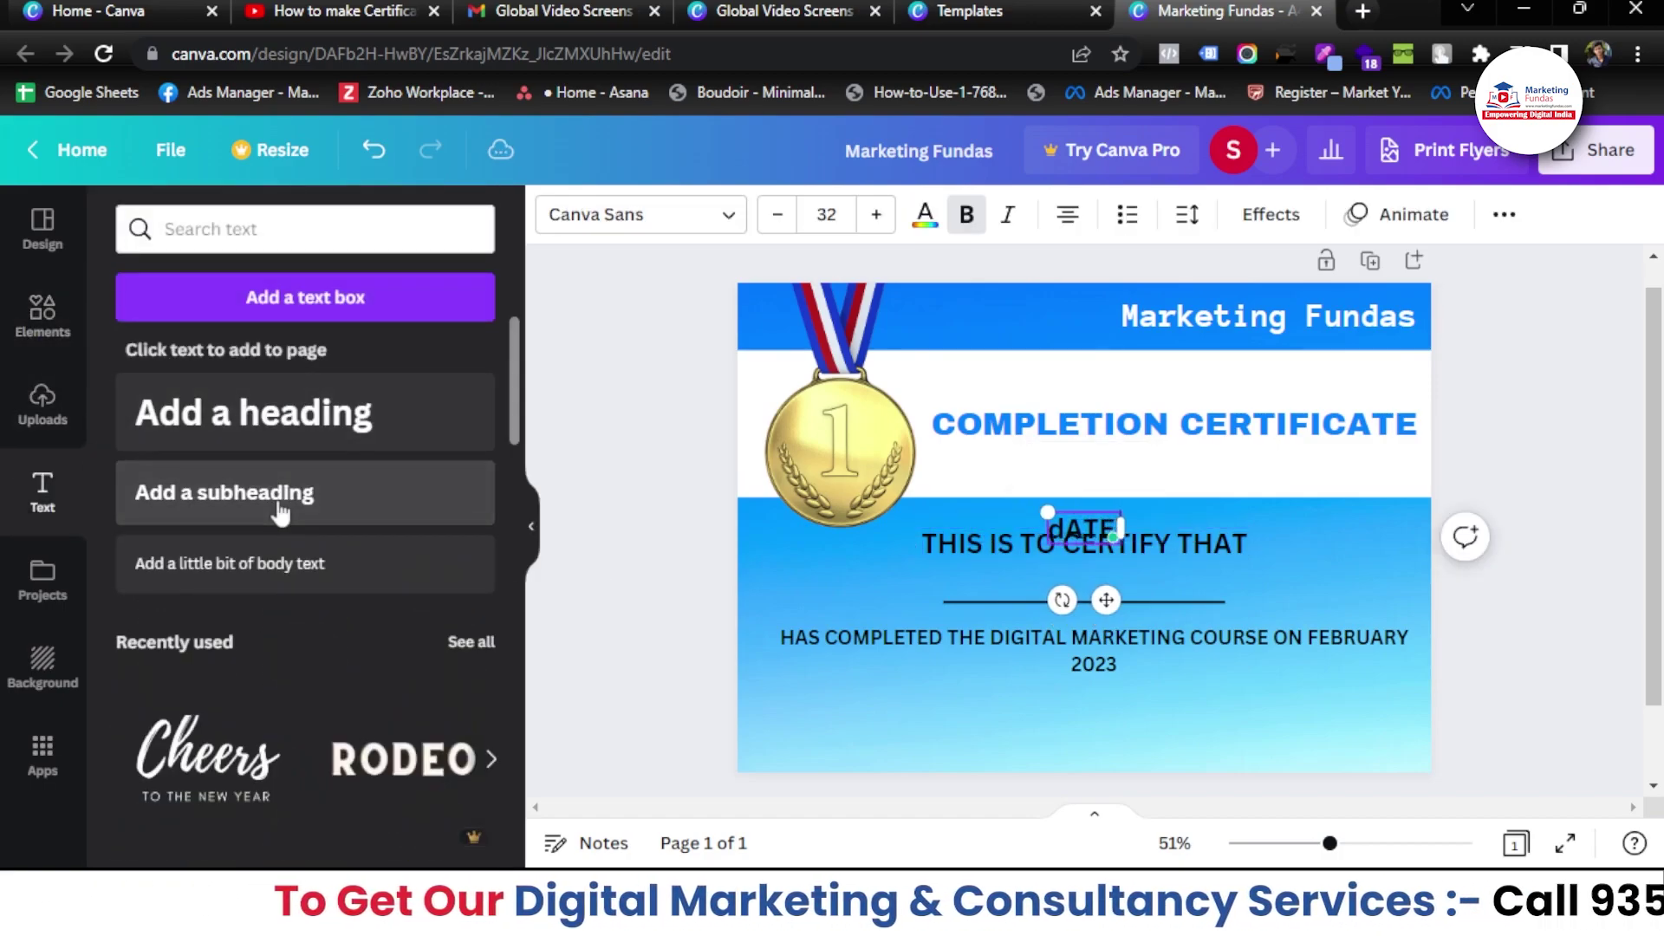
pyautogui.write('DATE')
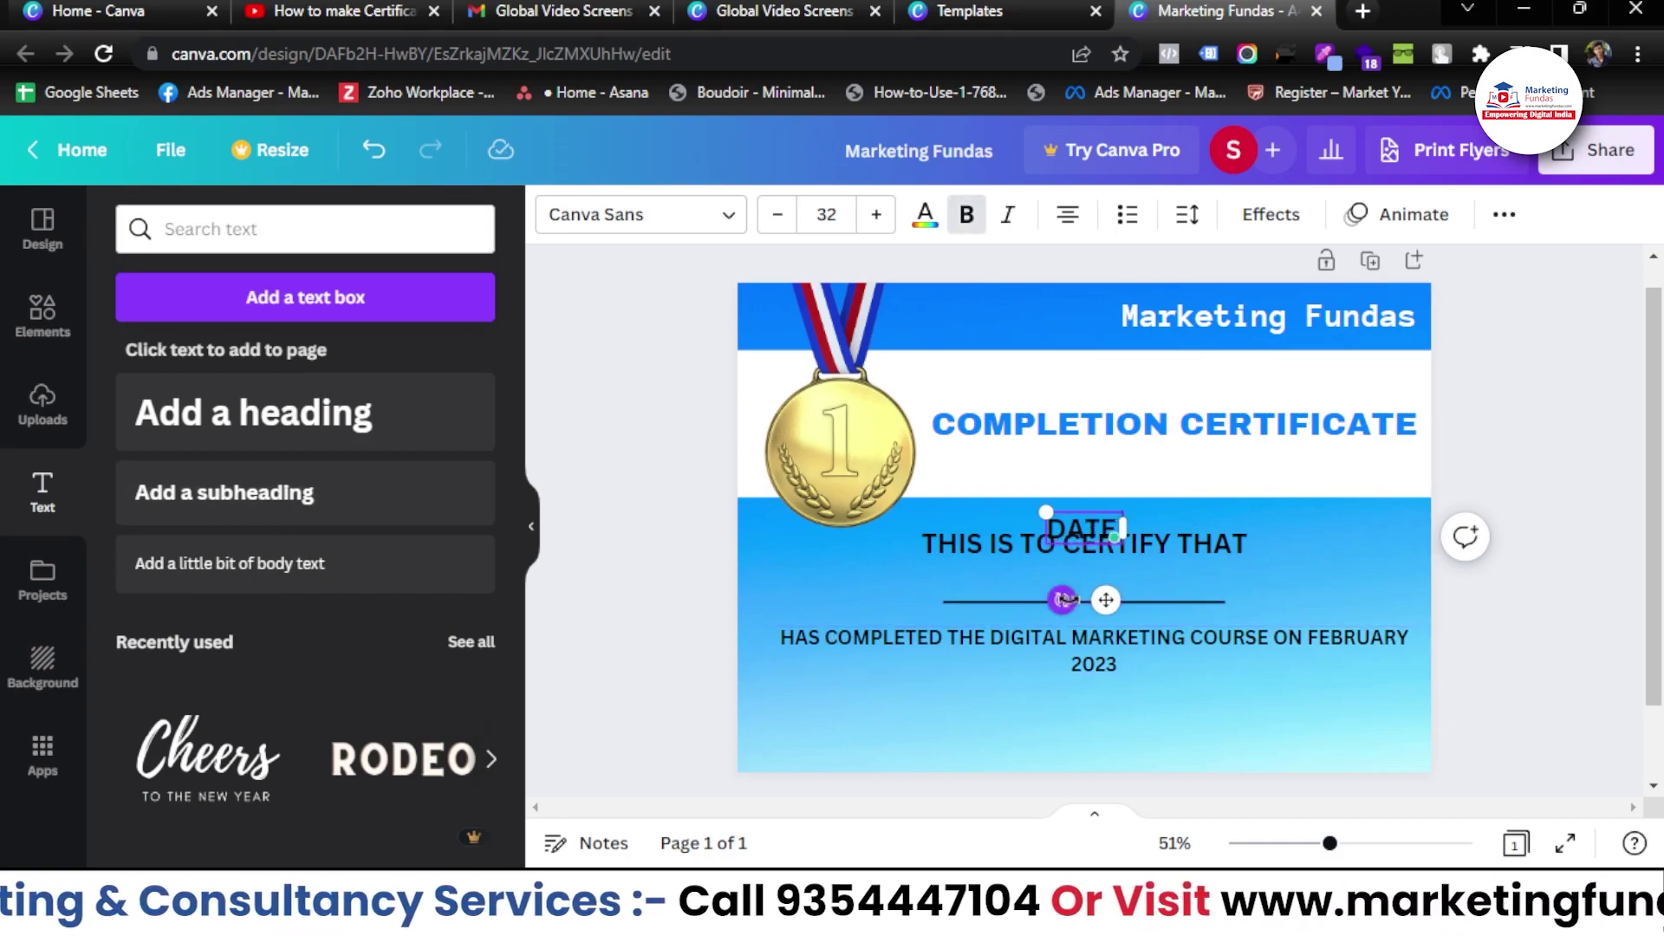
pyautogui.moveTo(1063, 599); pyautogui.dragTo(806, 807)
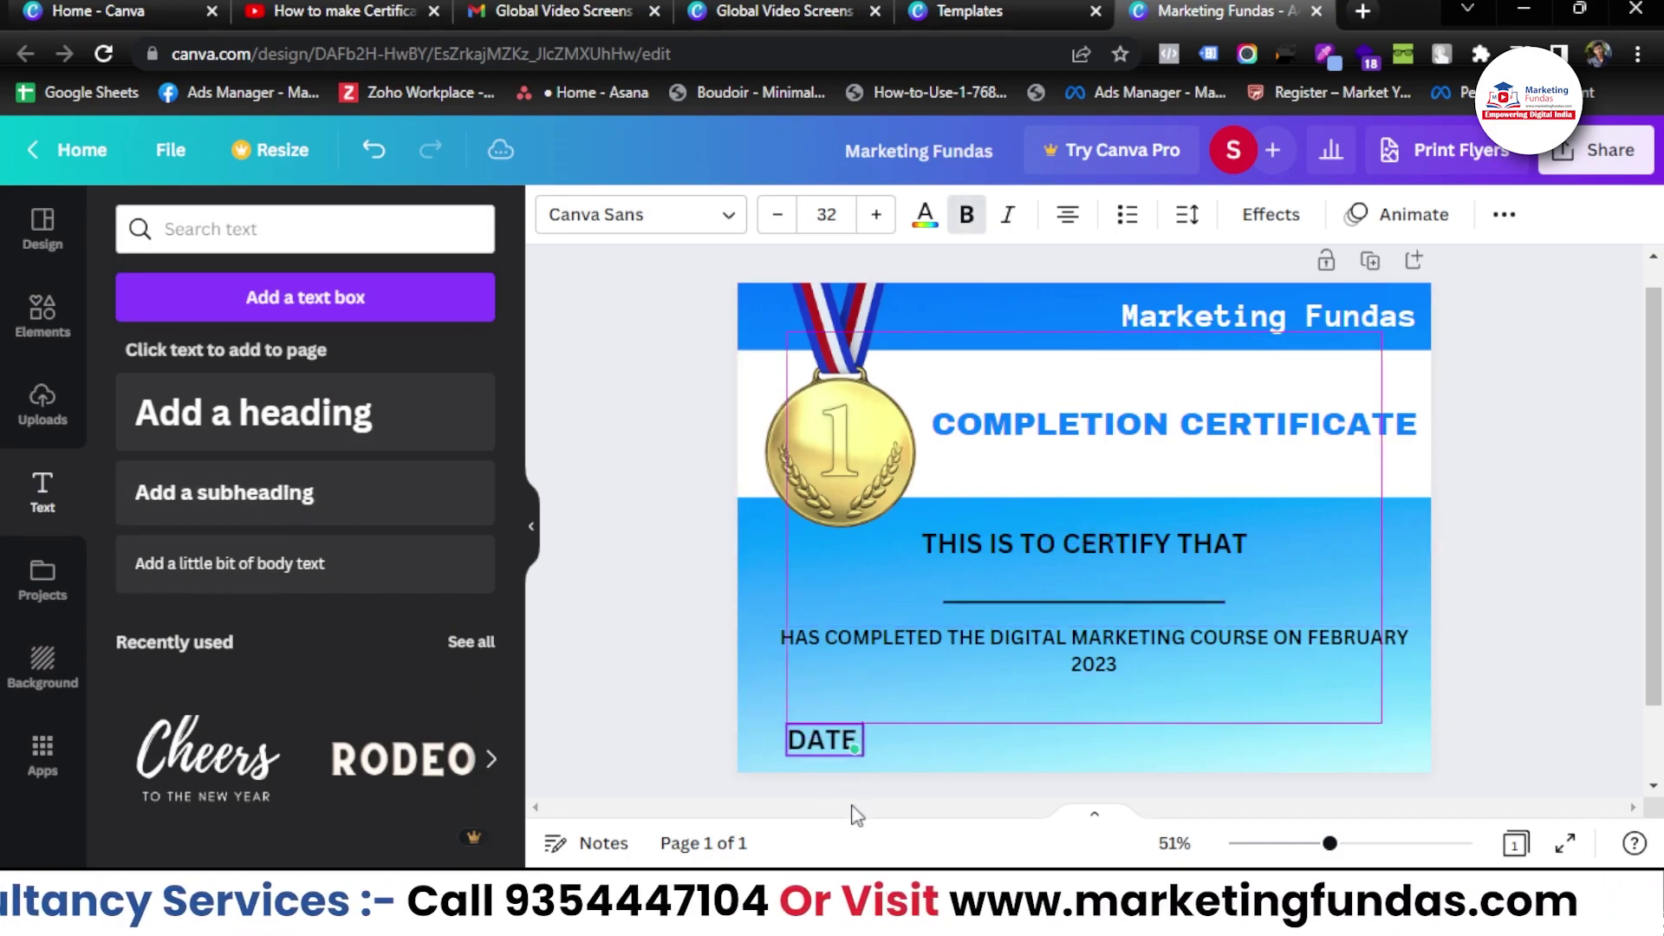
# - Insert a line just above DATE and a second line at the bottom right
pyautogui.click(10, 334)
pyautogui.write('LINE')
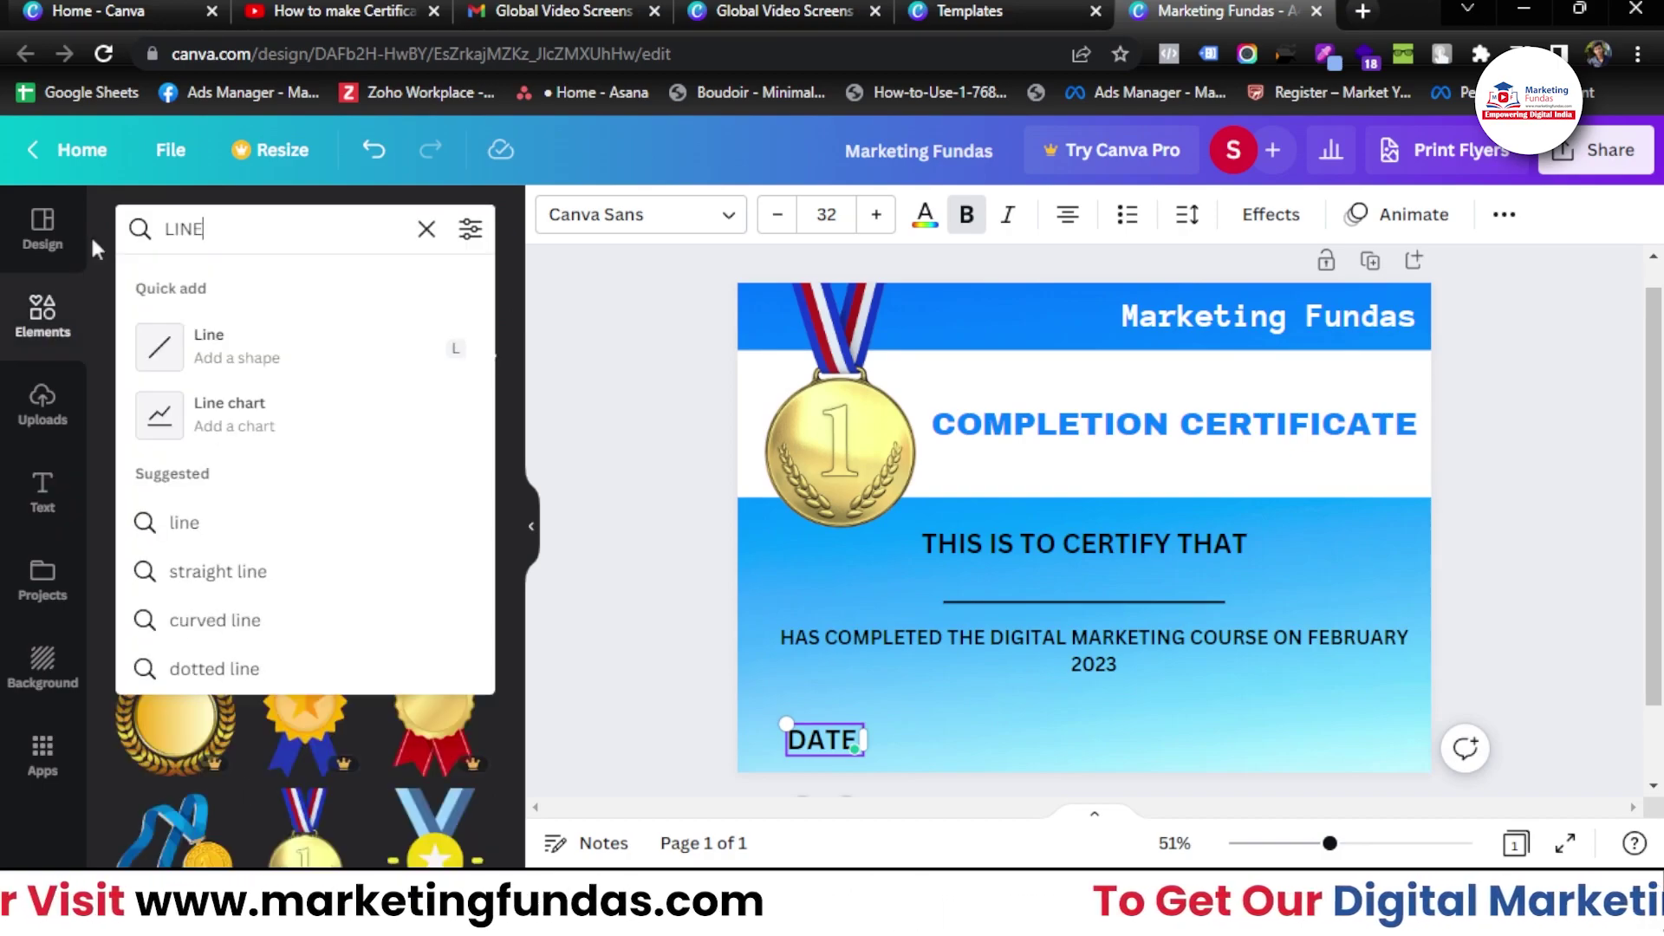
pyautogui.click(208, 345)
pyautogui.moveTo(1085, 611); pyautogui.dragTo(850, 788)
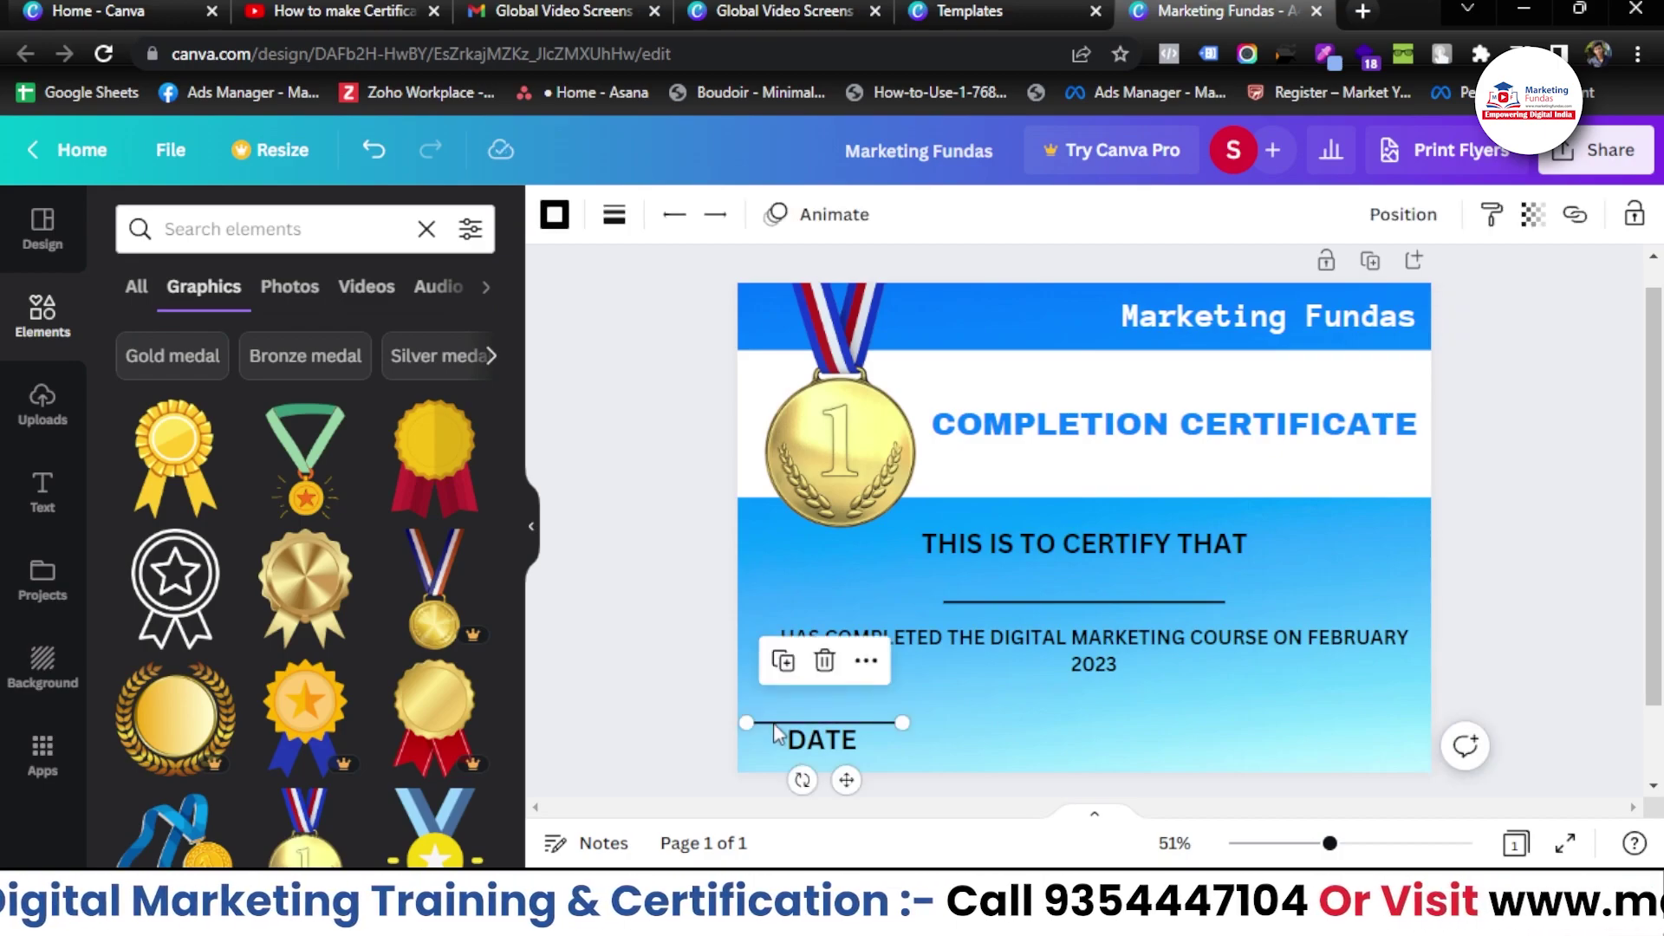
pyautogui.moveTo(774, 723); pyautogui.dragTo(1281, 723)
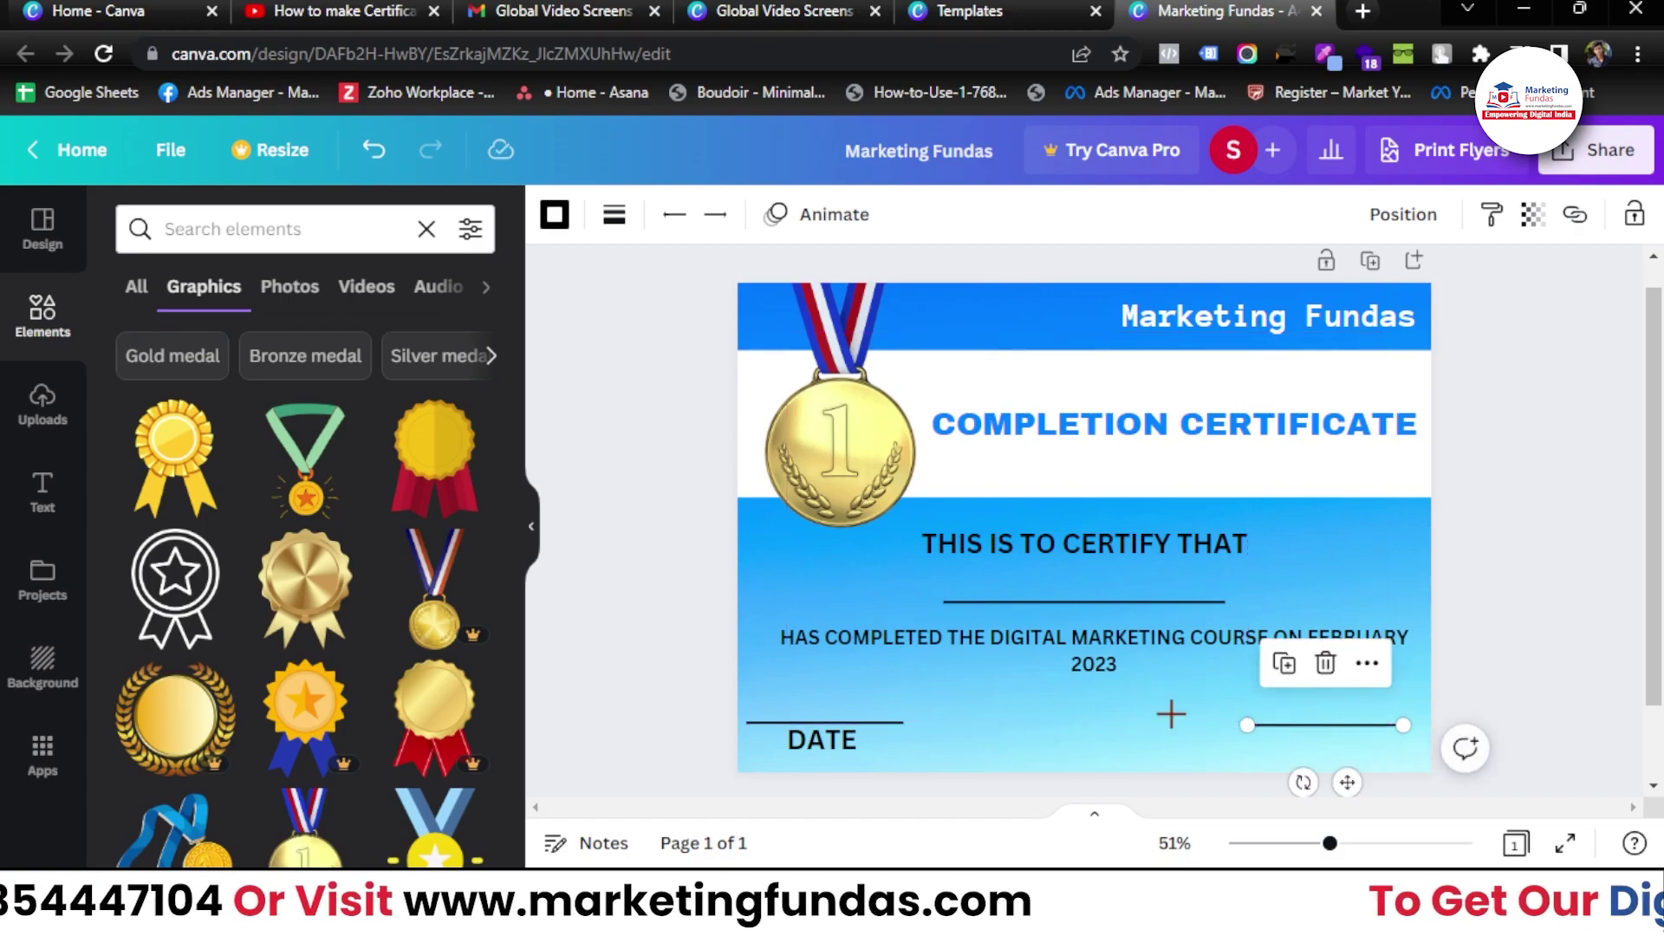
pyautogui.click(851, 738)
pyautogui.click(835, 750)
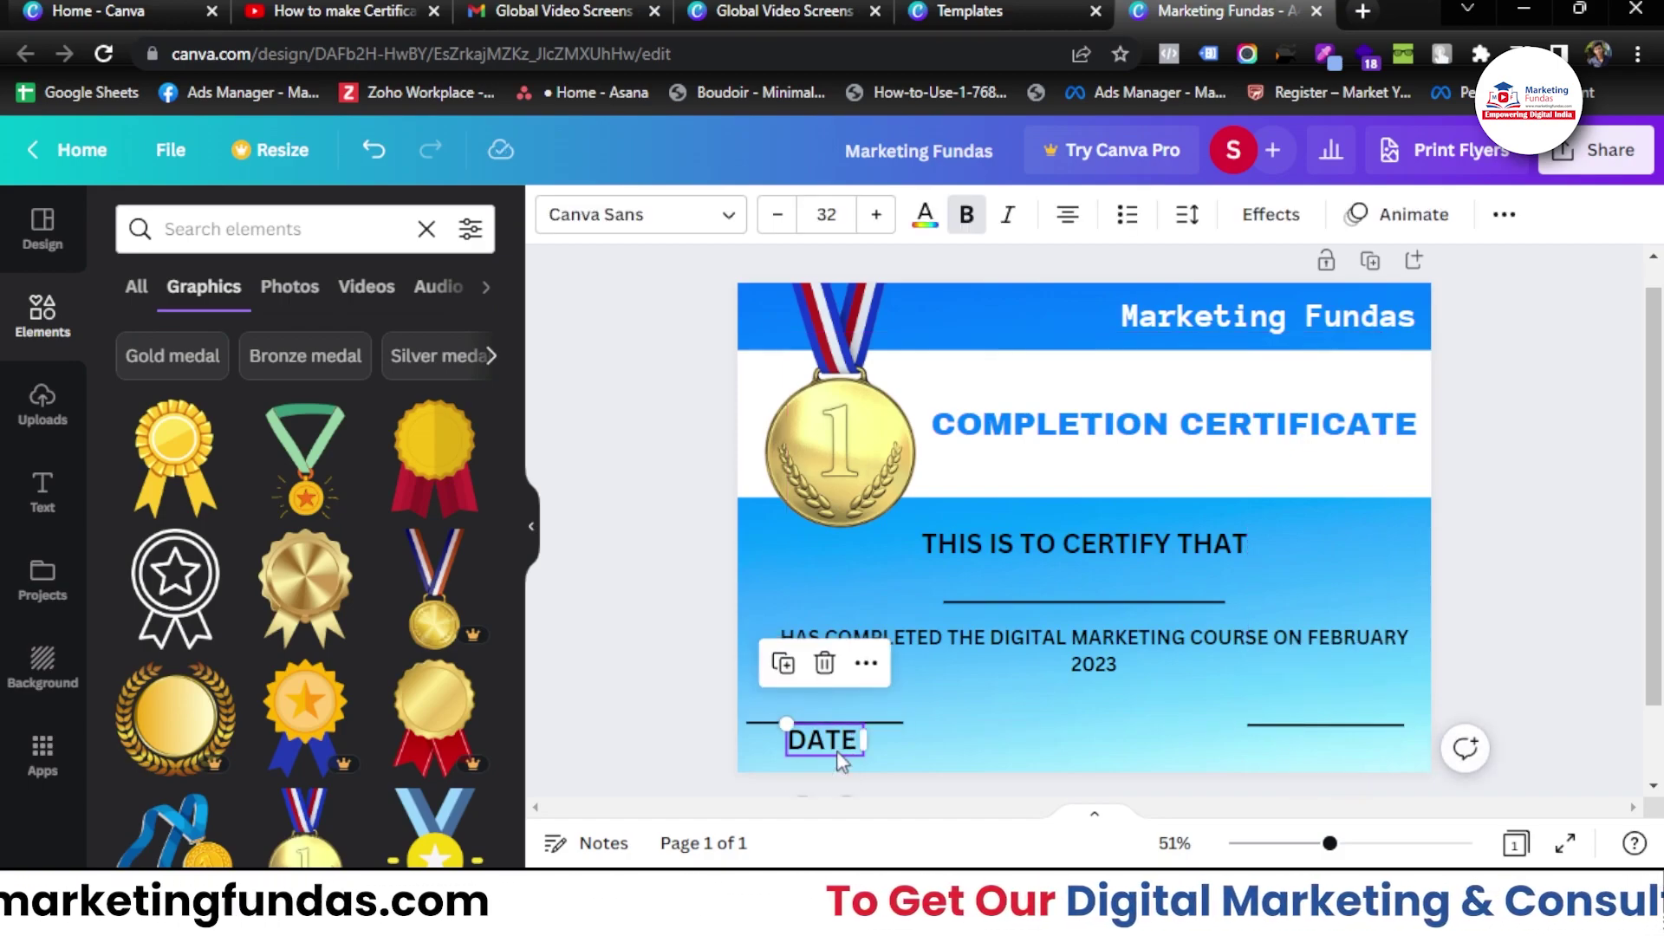
# - Copy the DATE label to the right and change it to the signer's name and CEO MARKETING FUNDAS
pyautogui.moveTo(836, 751); pyautogui.dragTo(1335, 747)
pyautogui.doubleClick(1332, 744)
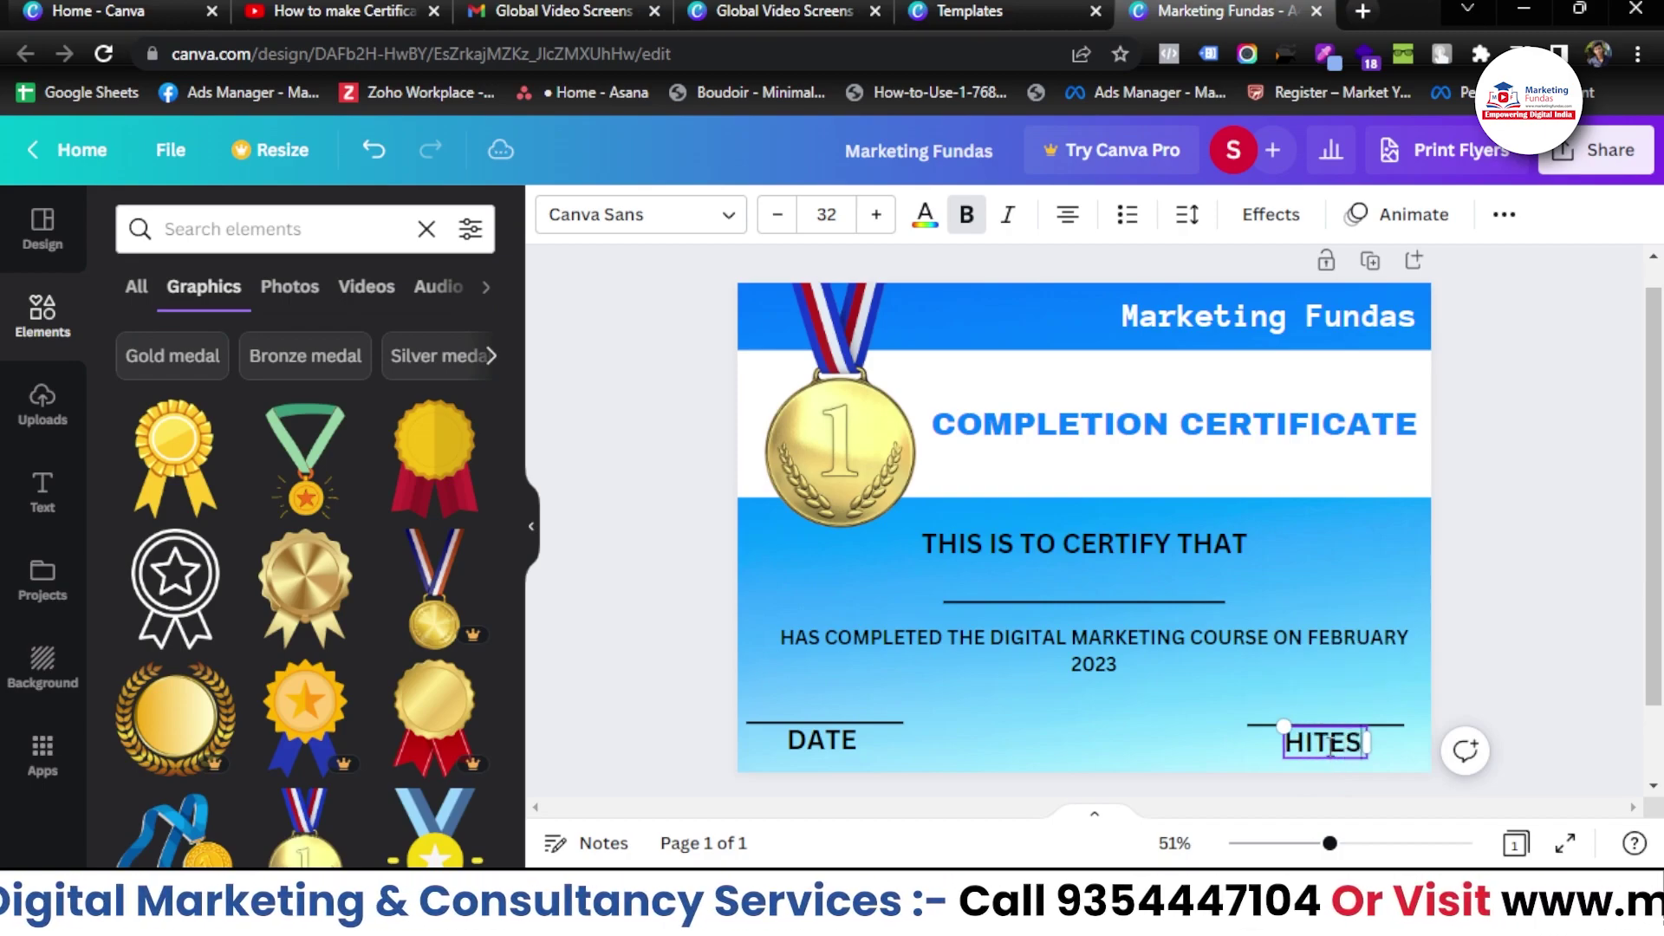
pyautogui.write('CEO ')
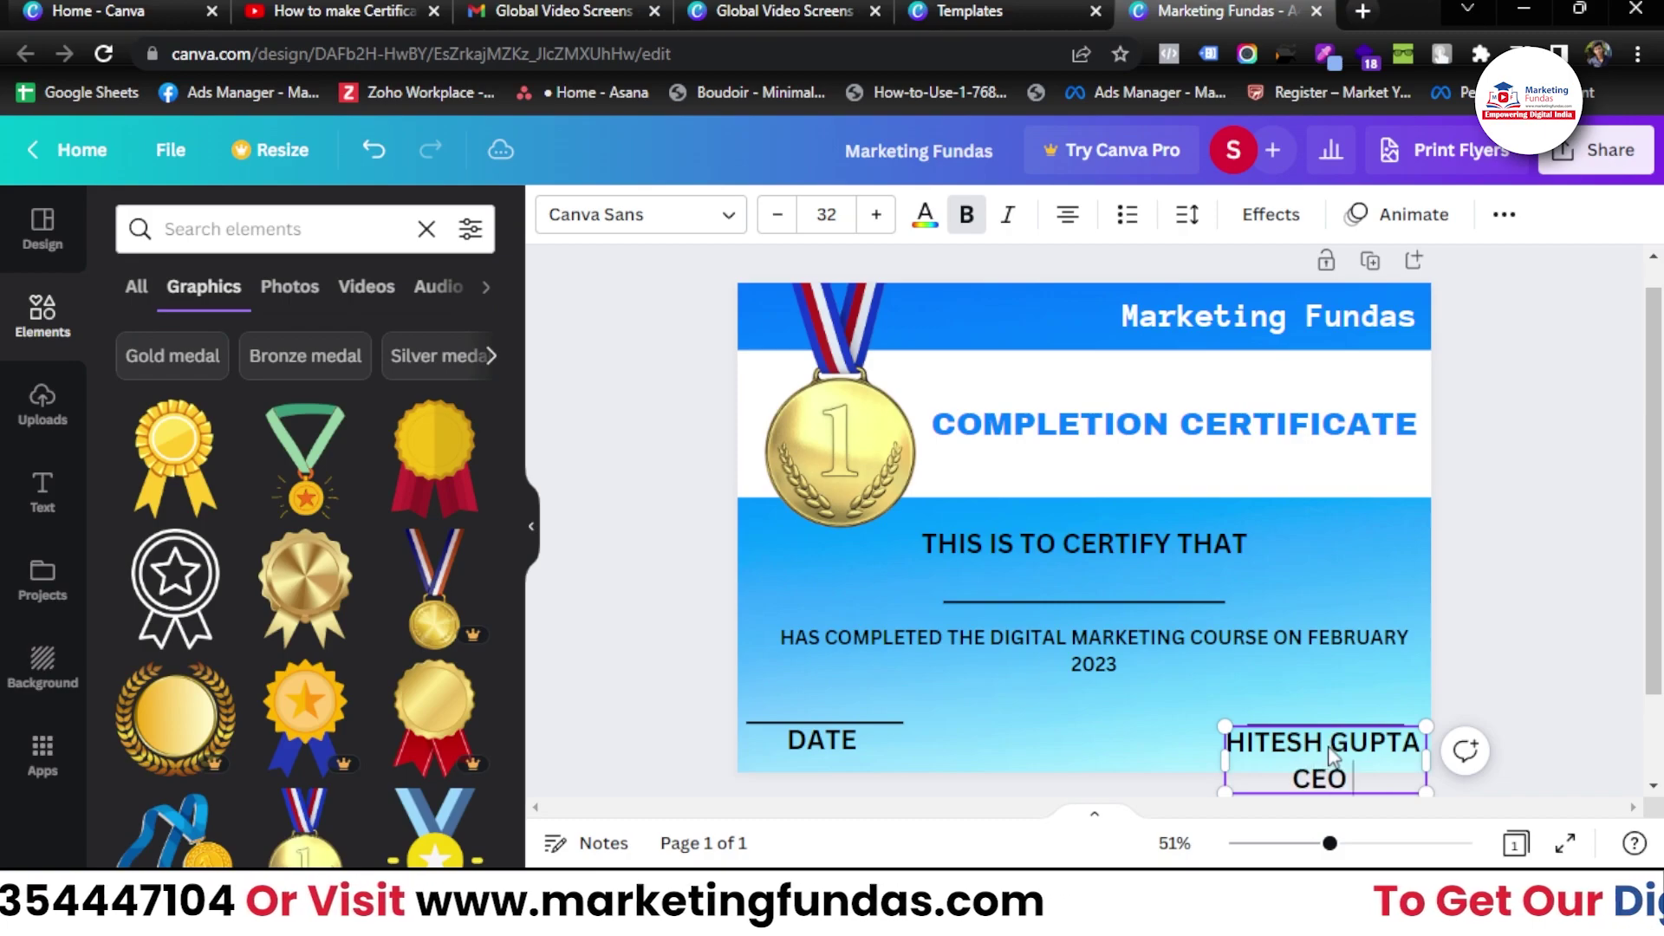
pyautogui.write('MARKETING FUNDAS')
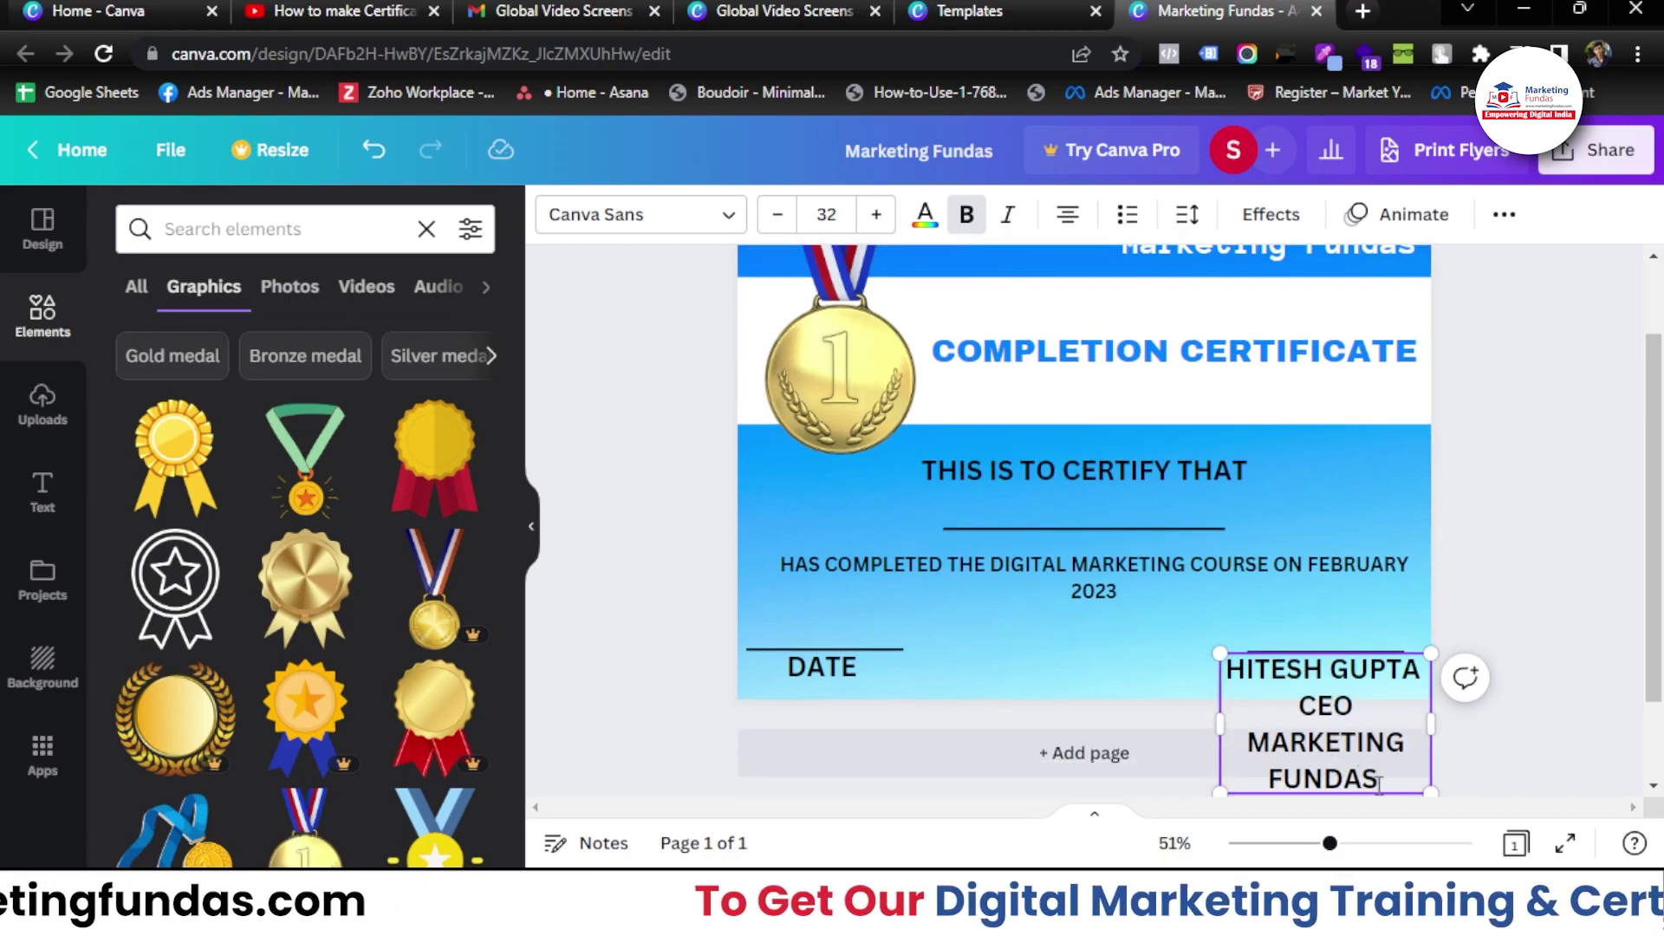
# - Shrink the name and title text and place it under the bottom-right line
pyautogui.hotkey('ctrl', 'a')
pyautogui.moveTo(1219, 656); pyautogui.dragTo(1231, 761)
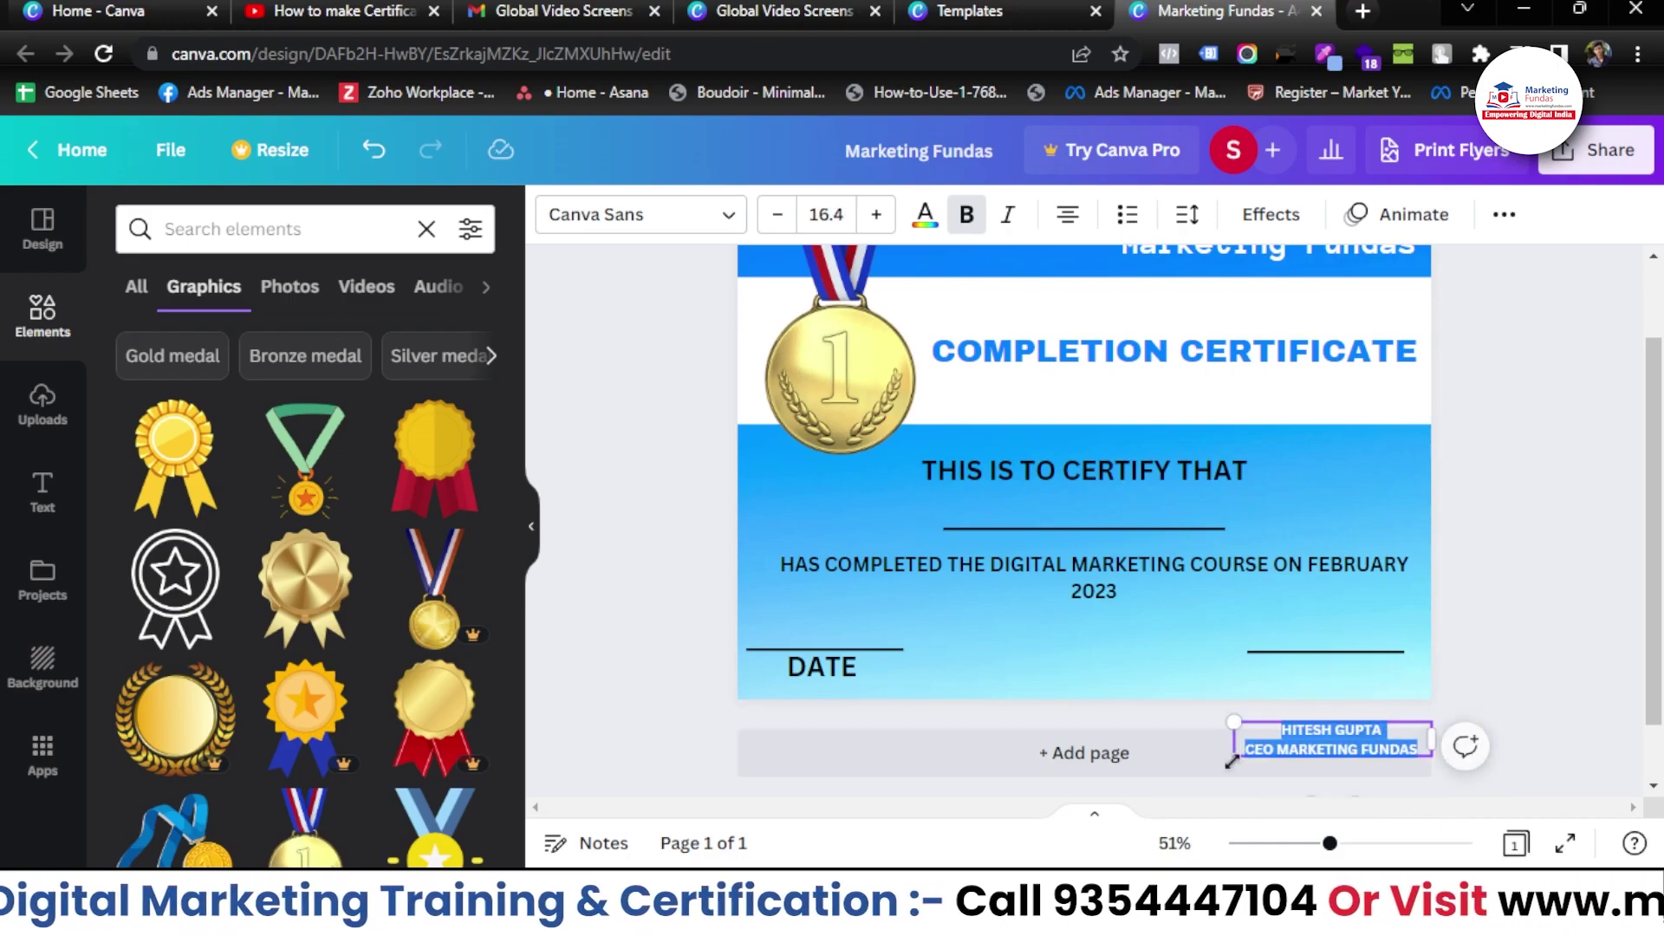
pyautogui.moveTo(1301, 712); pyautogui.dragTo(1291, 650)
pyautogui.click(1478, 568)
pyautogui.scroll(1, 1483, 570)
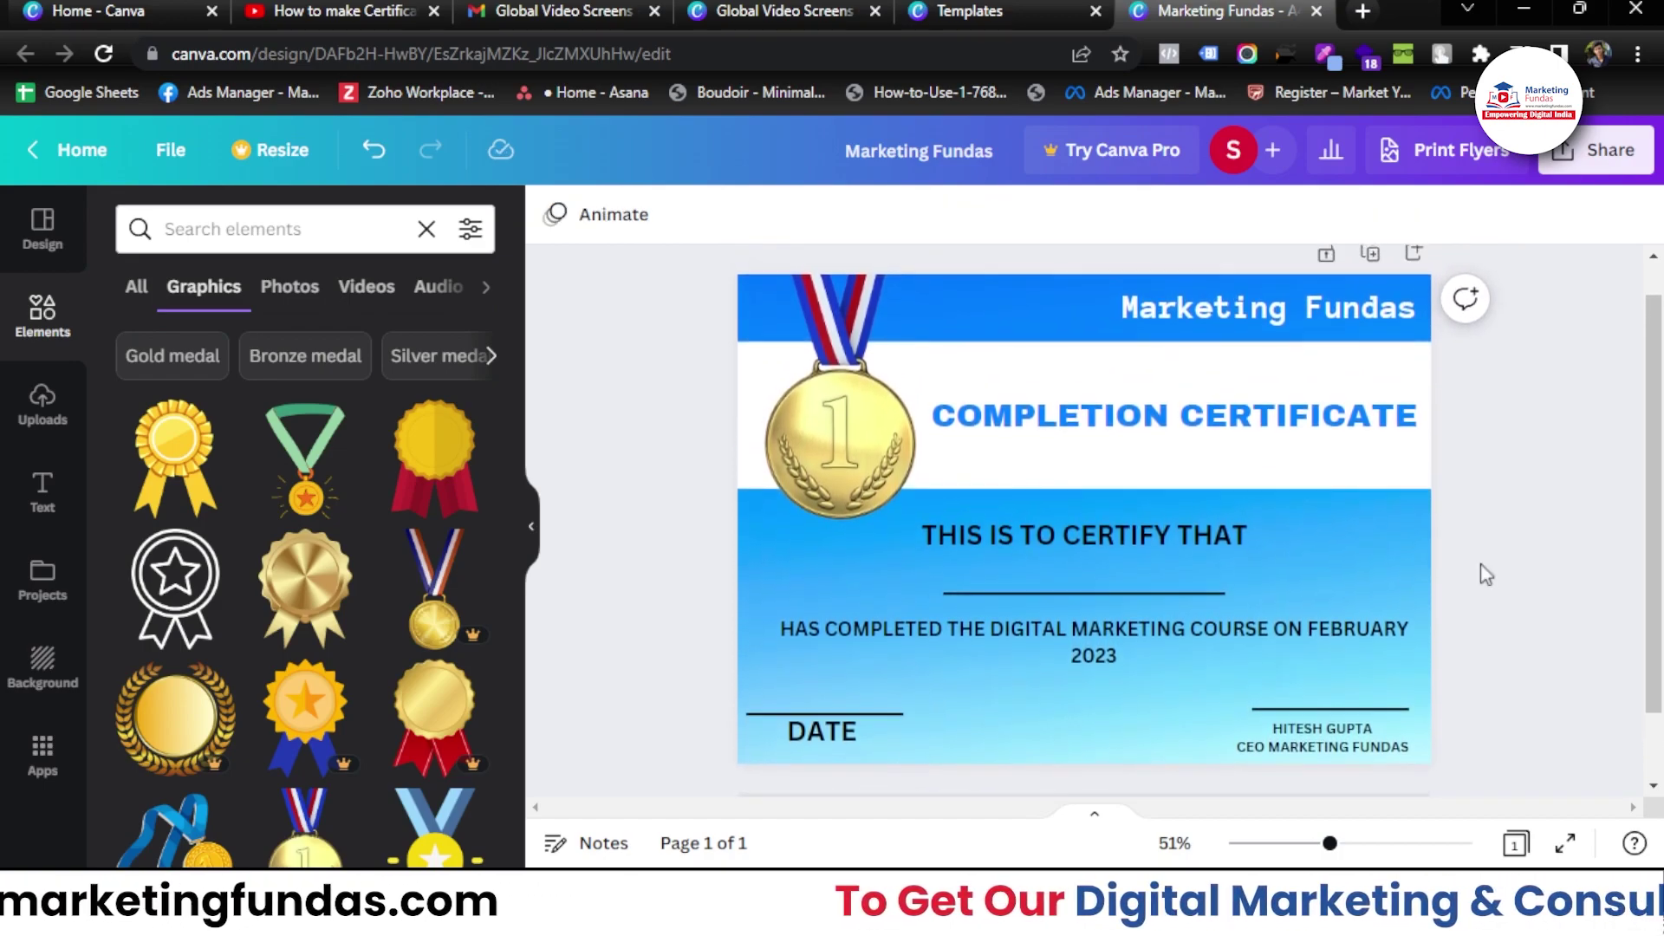